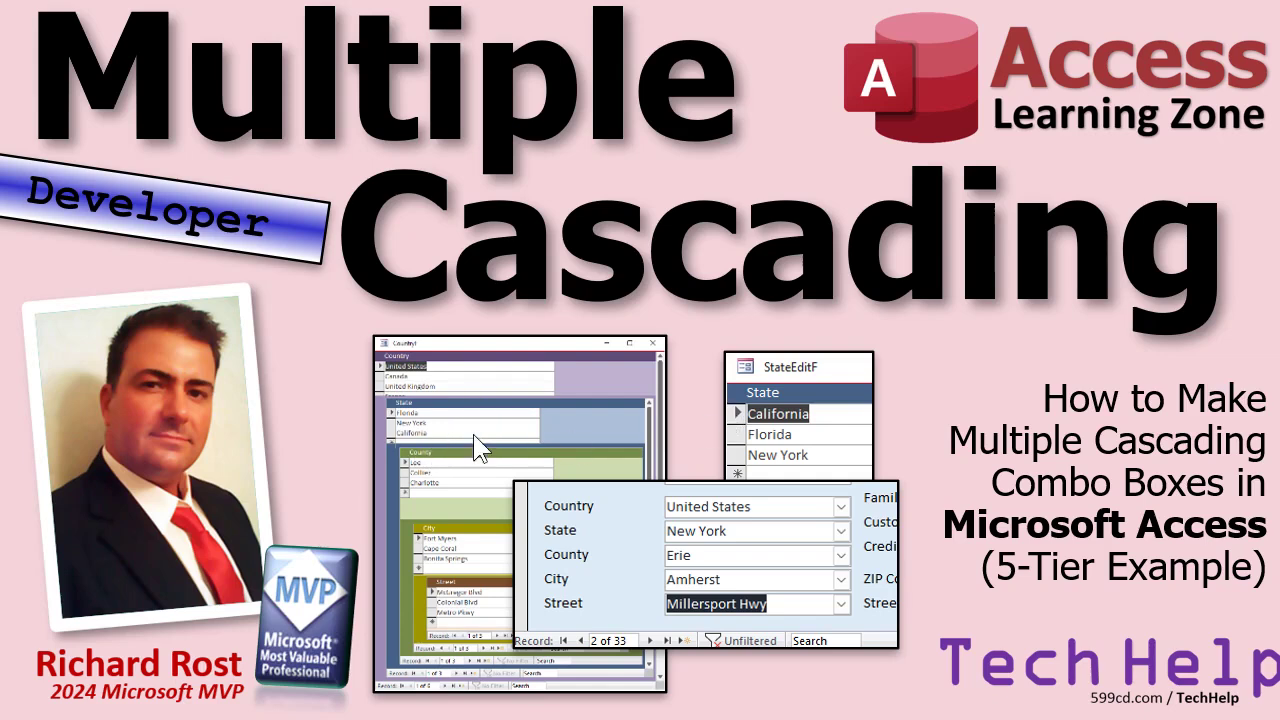
Step: Enlarge the form screenshot on the title card, then undo it back to its original size
left_click(498, 408)
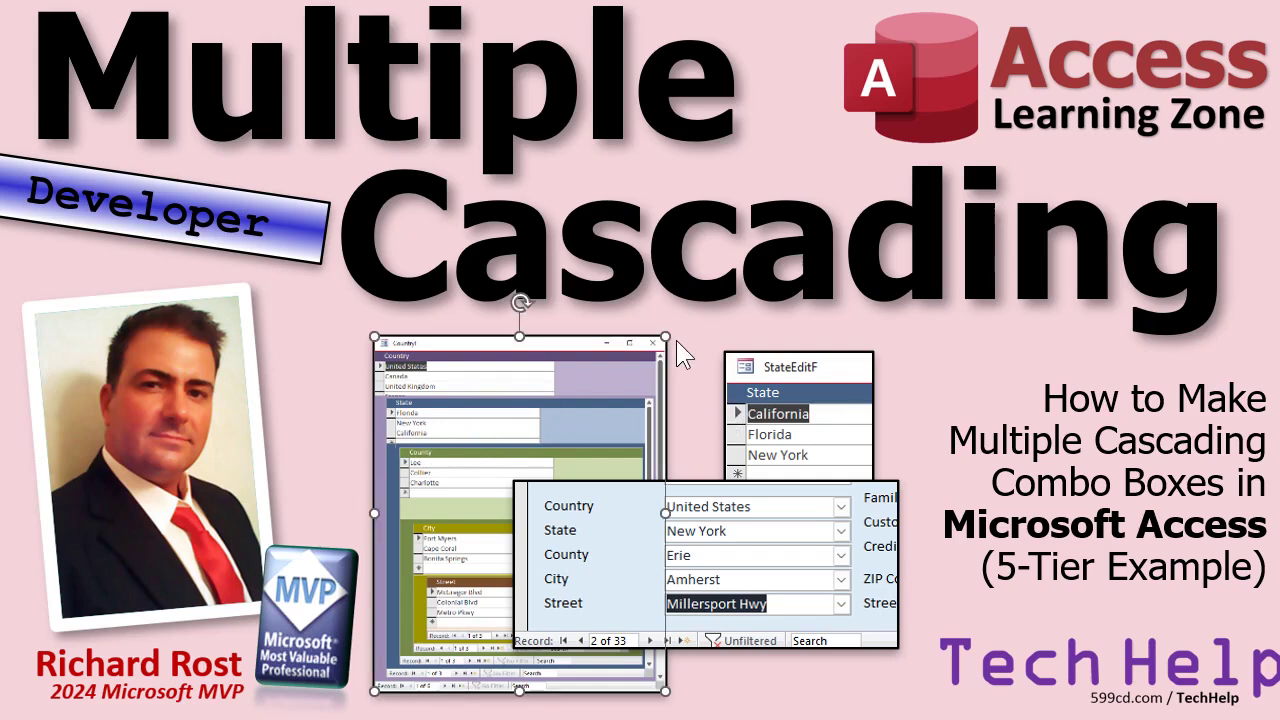
left_click_drag(666, 337, 918, 27)
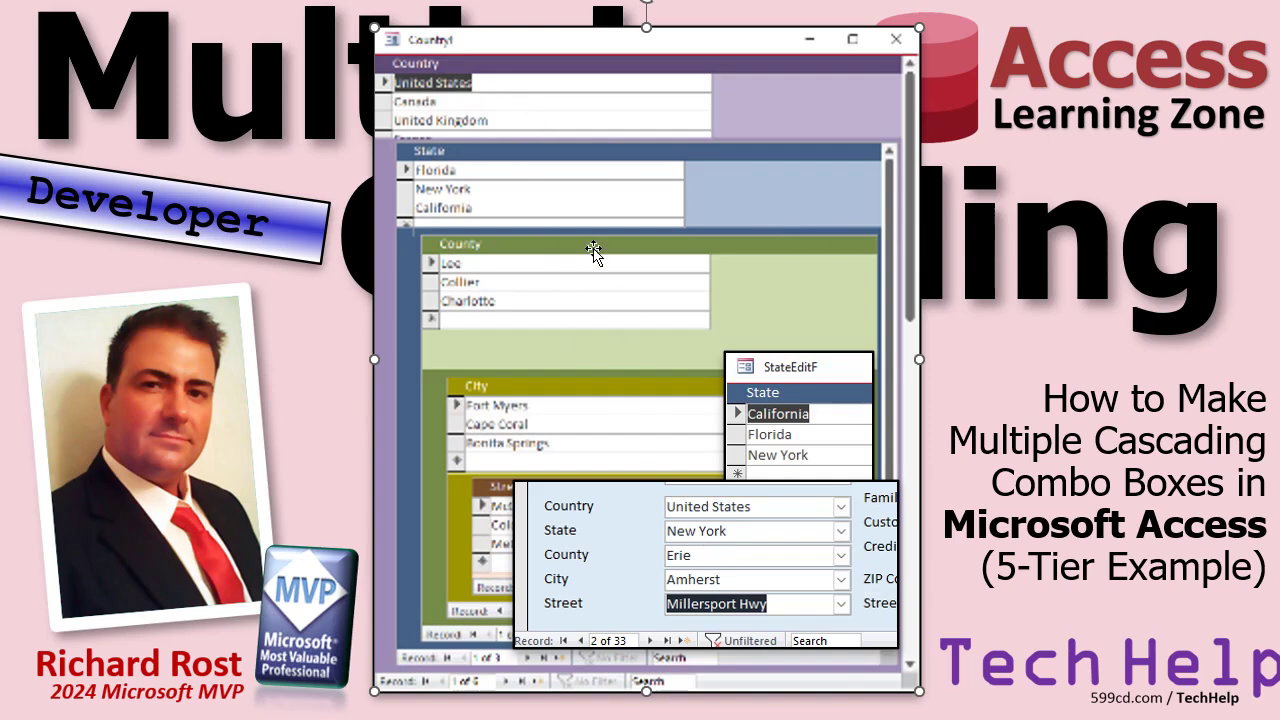
key("ctrl+z")
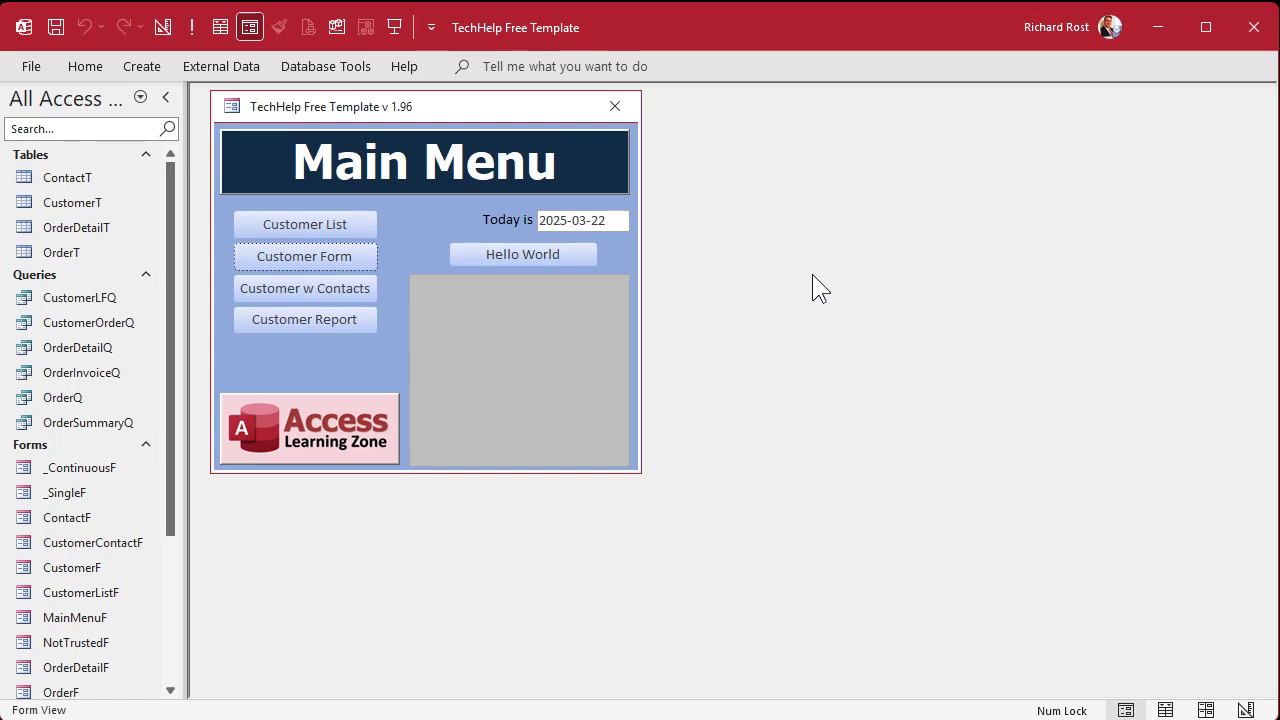
left_click(331, 252)
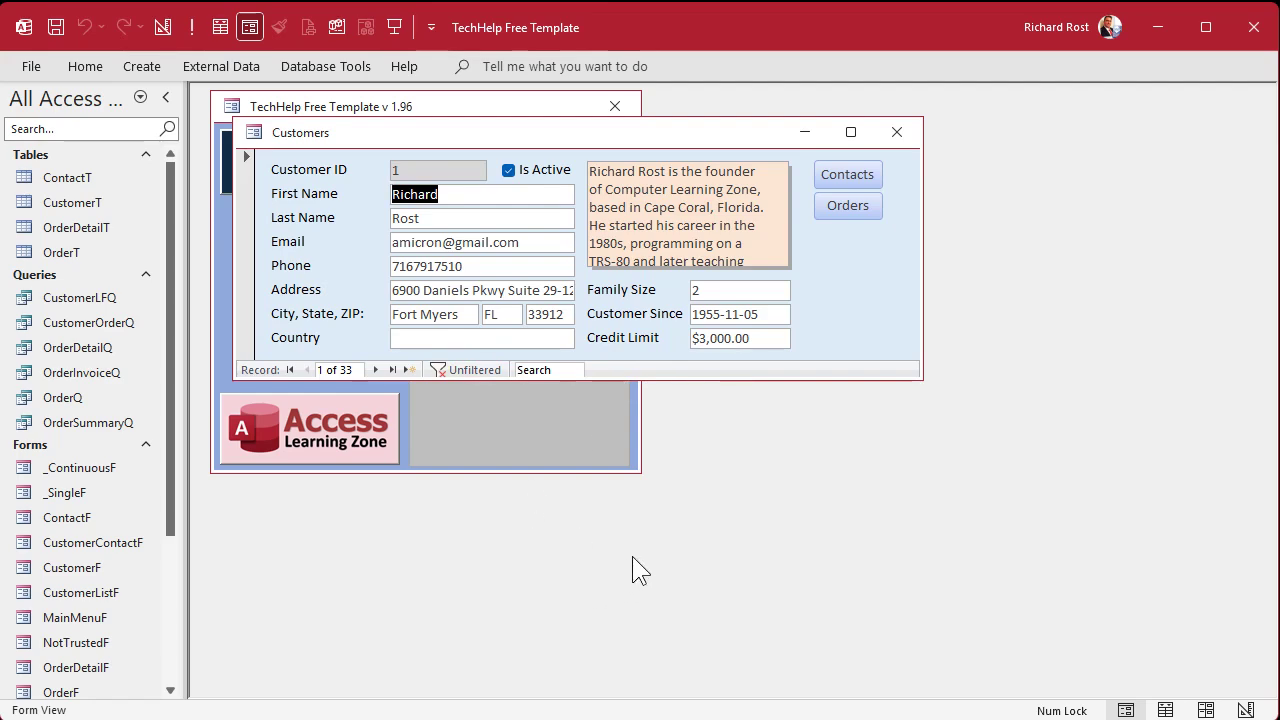
left_click(904, 132)
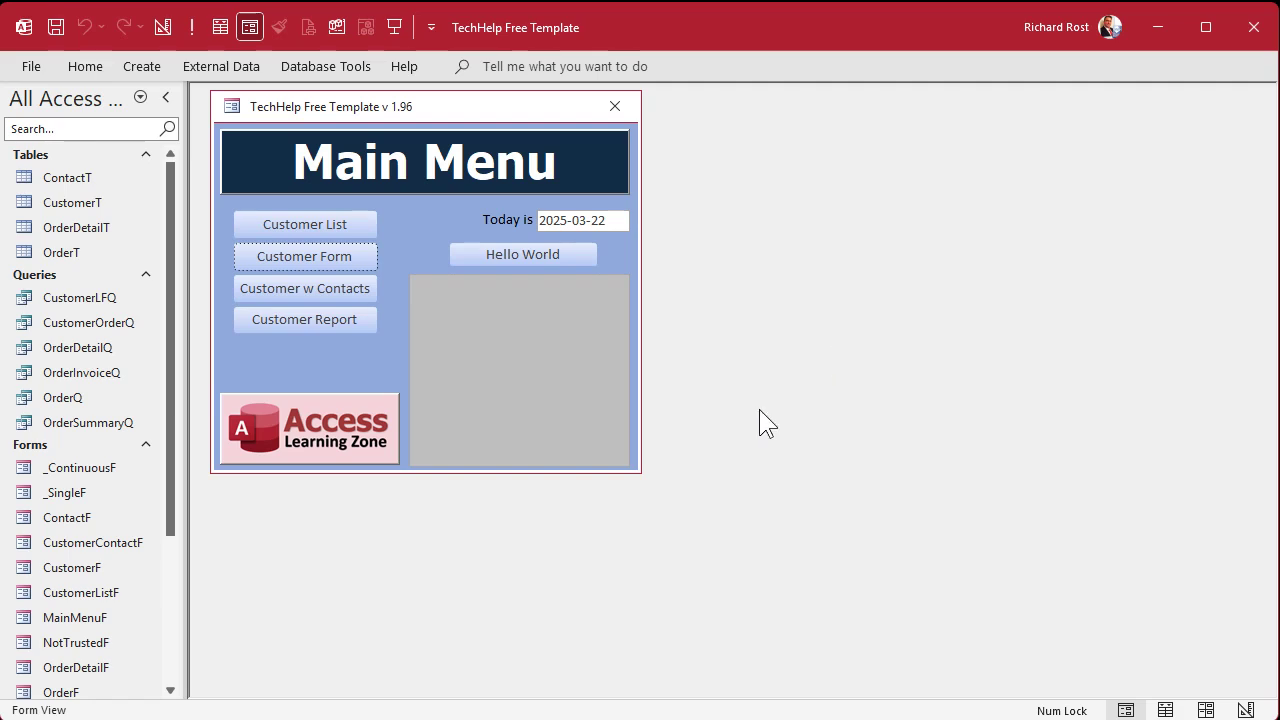
Step: Design a new table with CountryID as AutoNumber and CountryName as Short Text
left_click(142, 66)
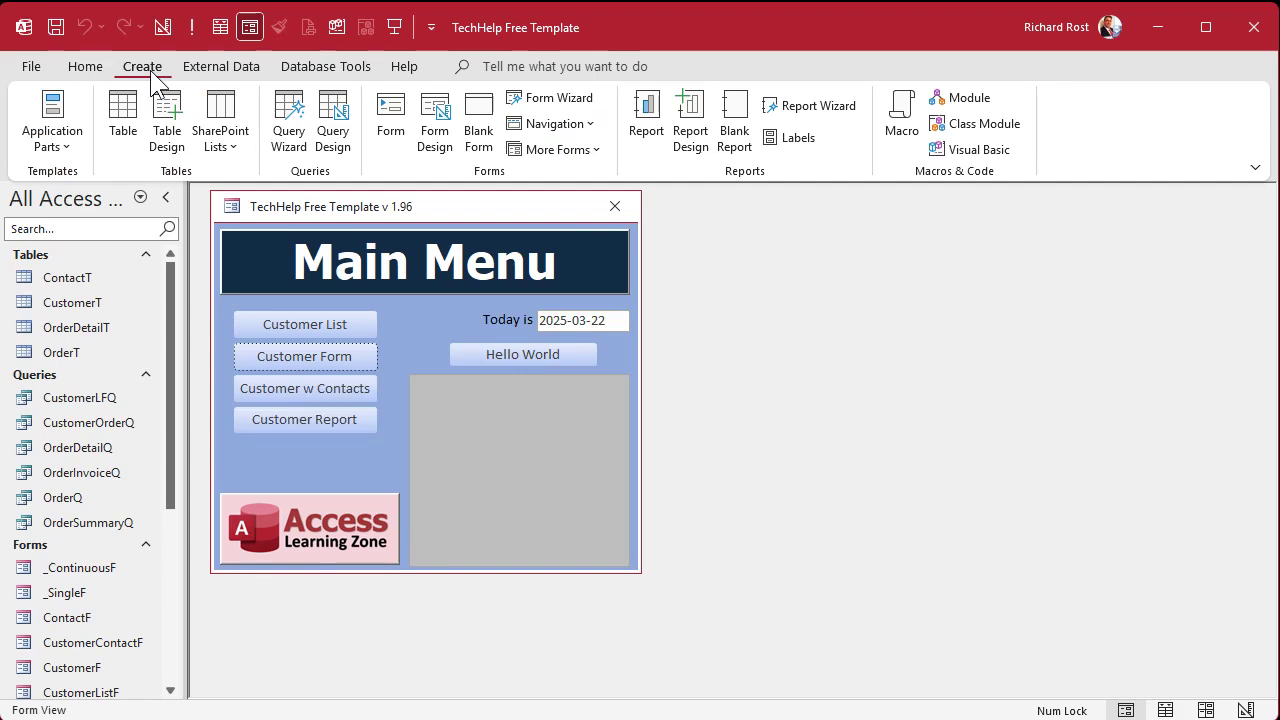
left_click(168, 125)
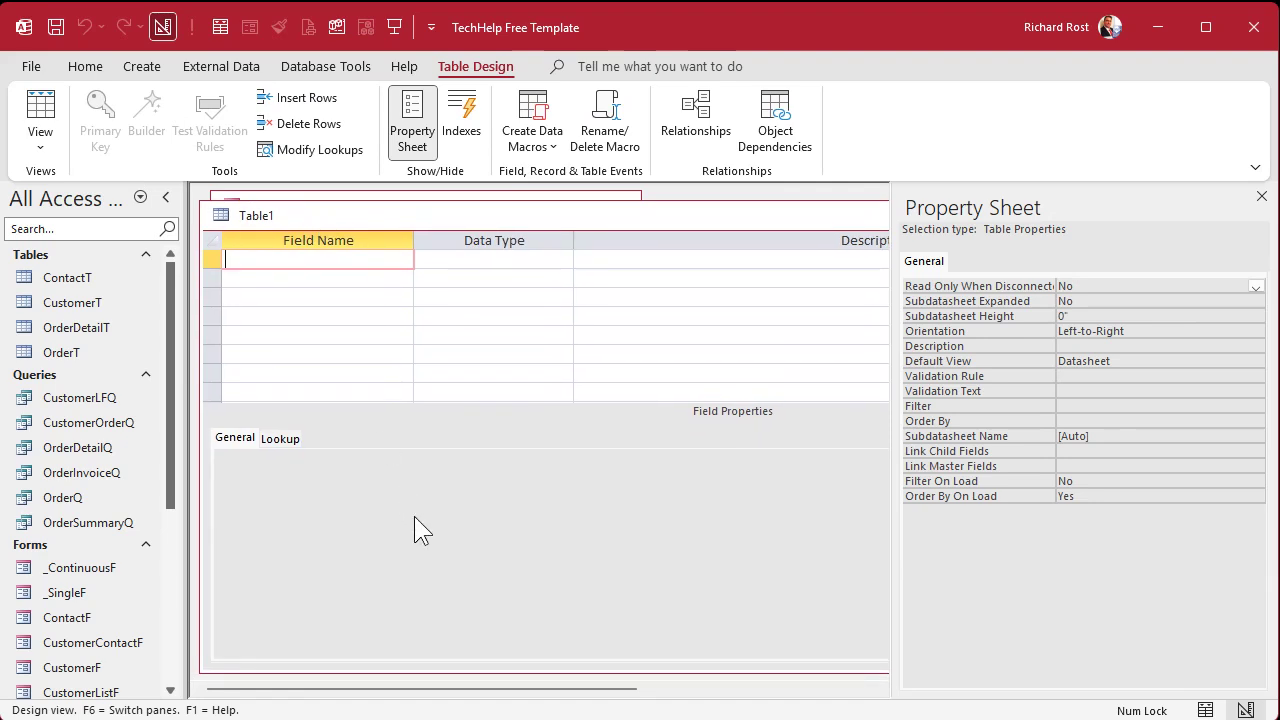
type("CountryID")
key("Tab")
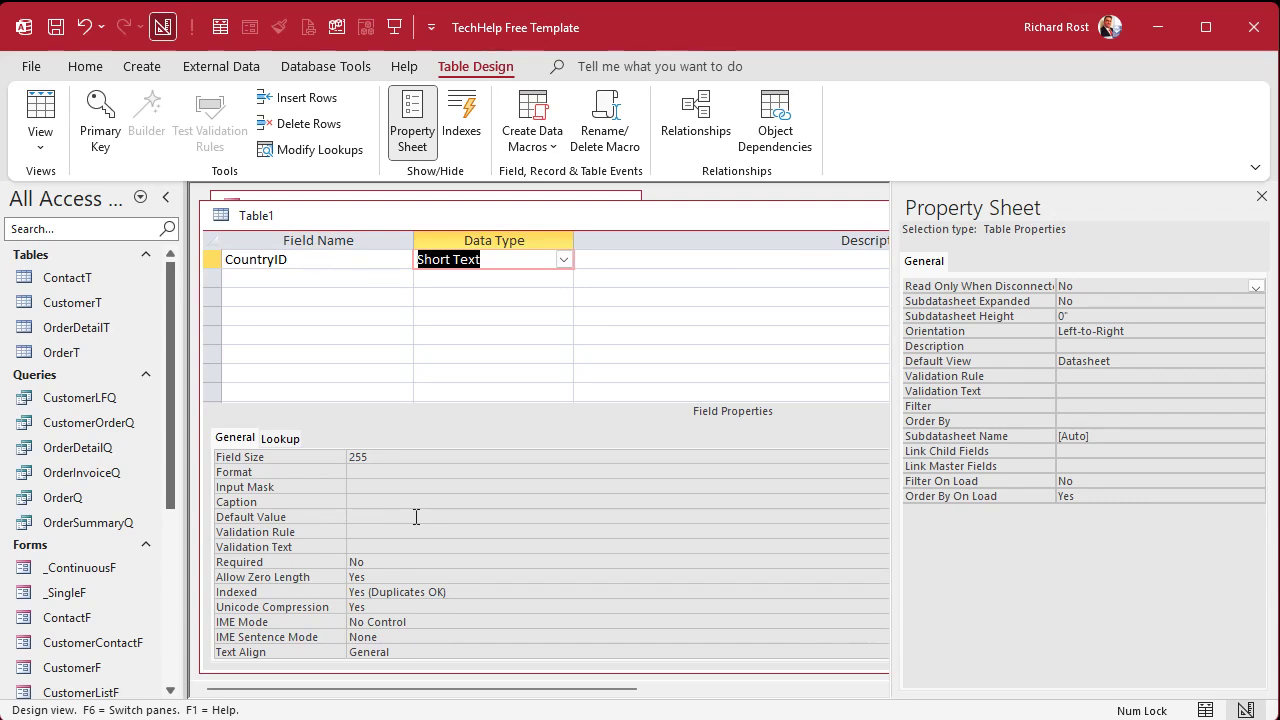
type("a")
key("Tab")
key("Tab")
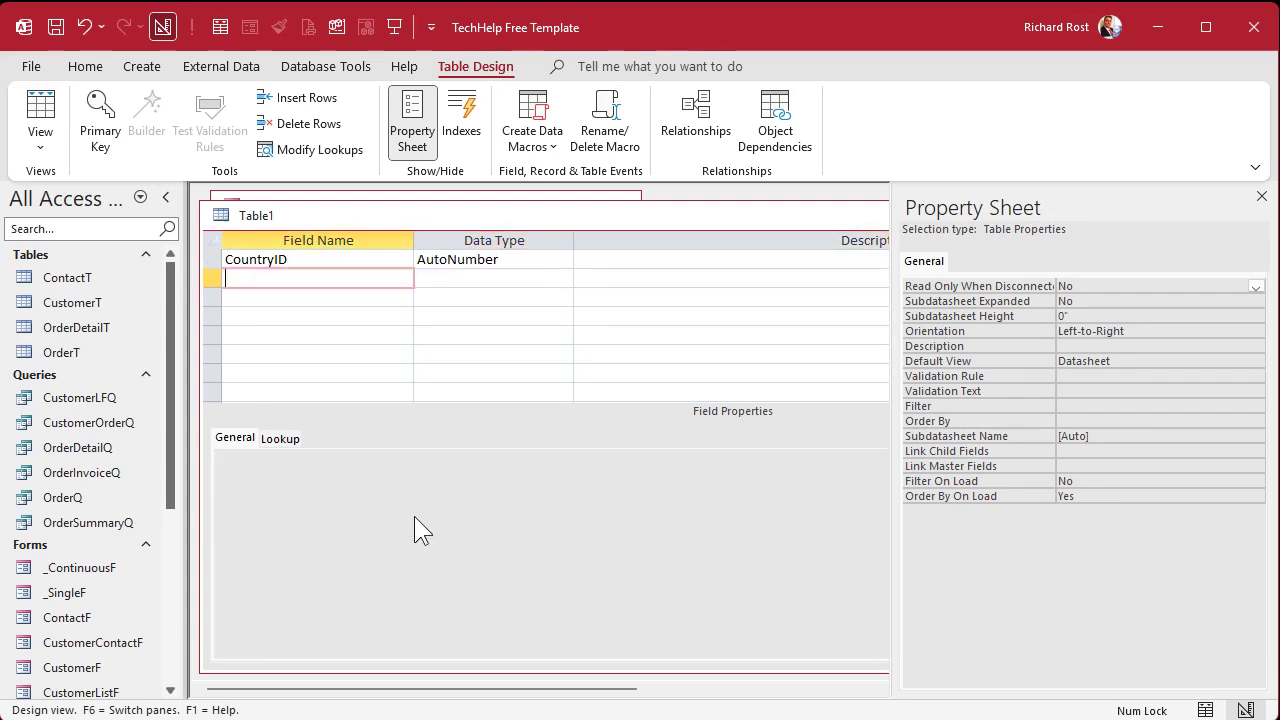
type("CountryName")
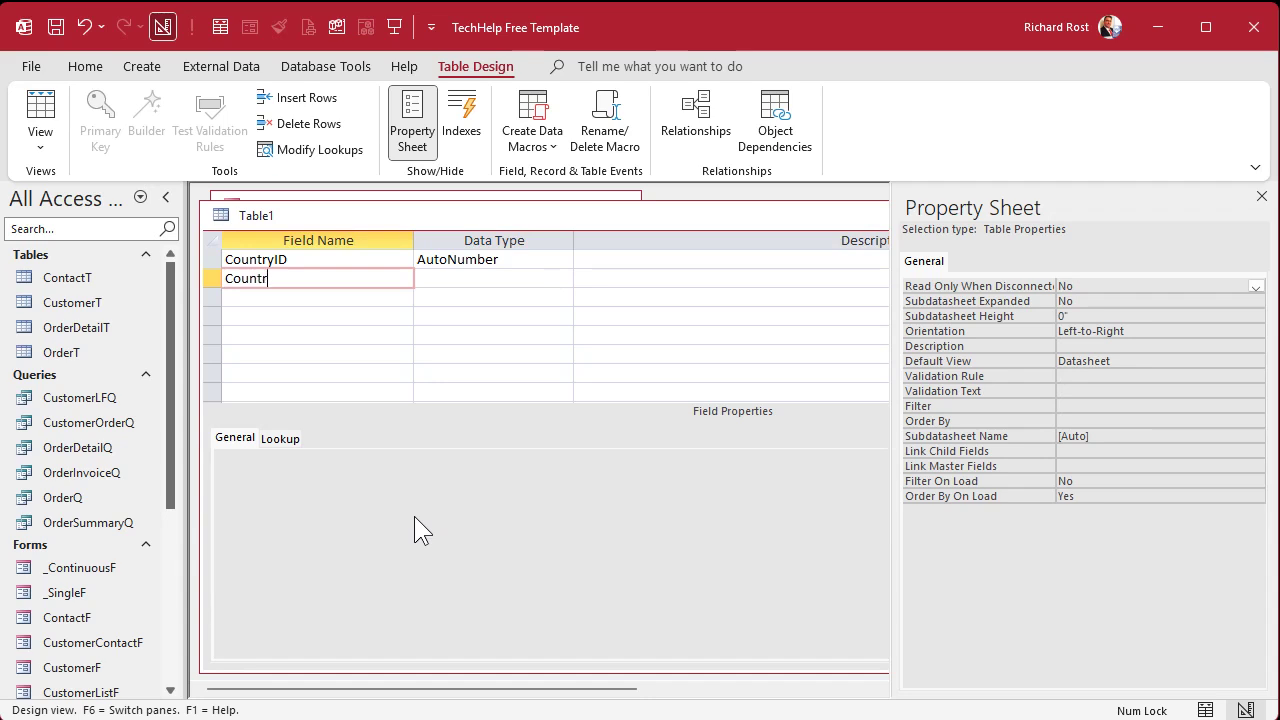
key("Tab")
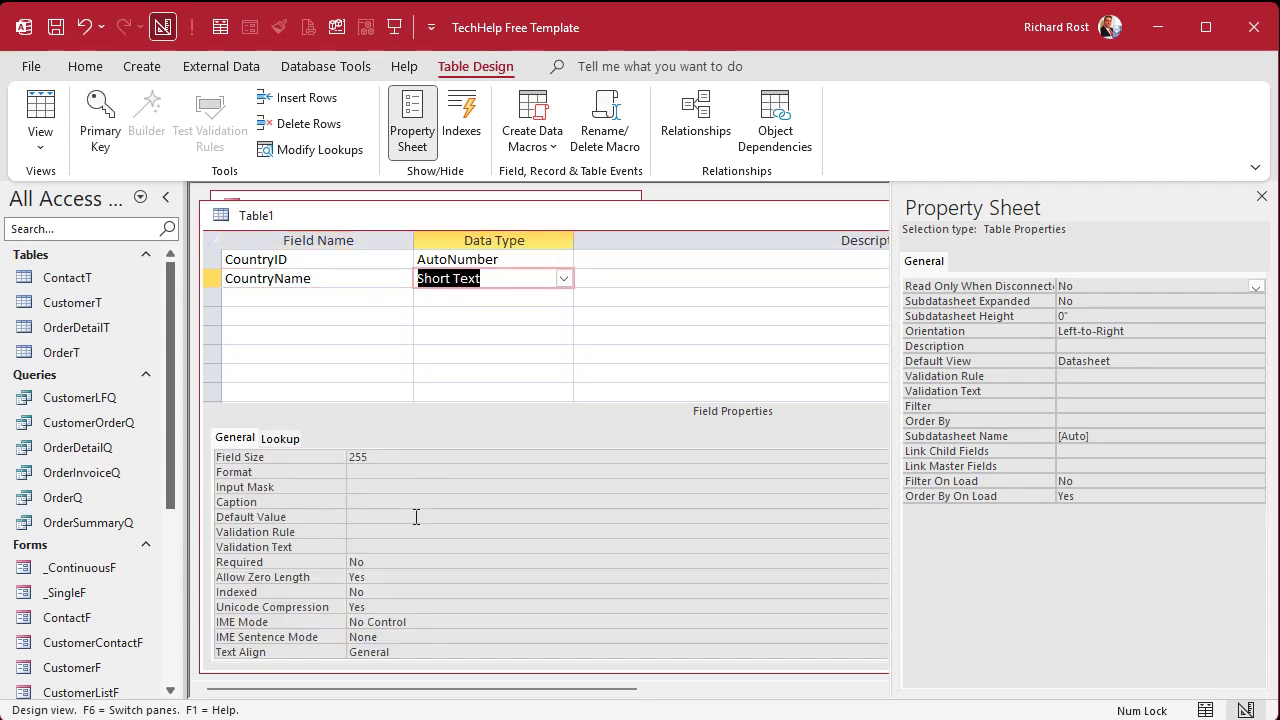
key("Tab")
key("Tab")
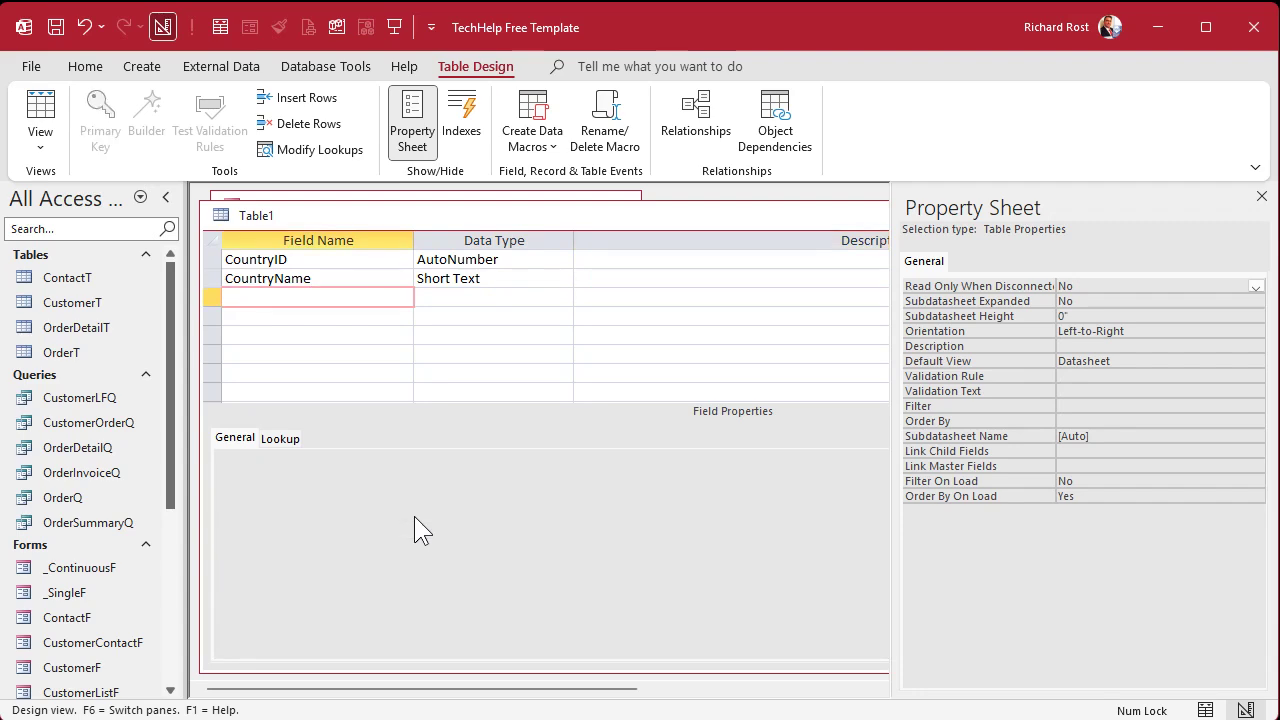
Step: Save the table as CountryT and let Access add a primary key
key("ctrl+s")
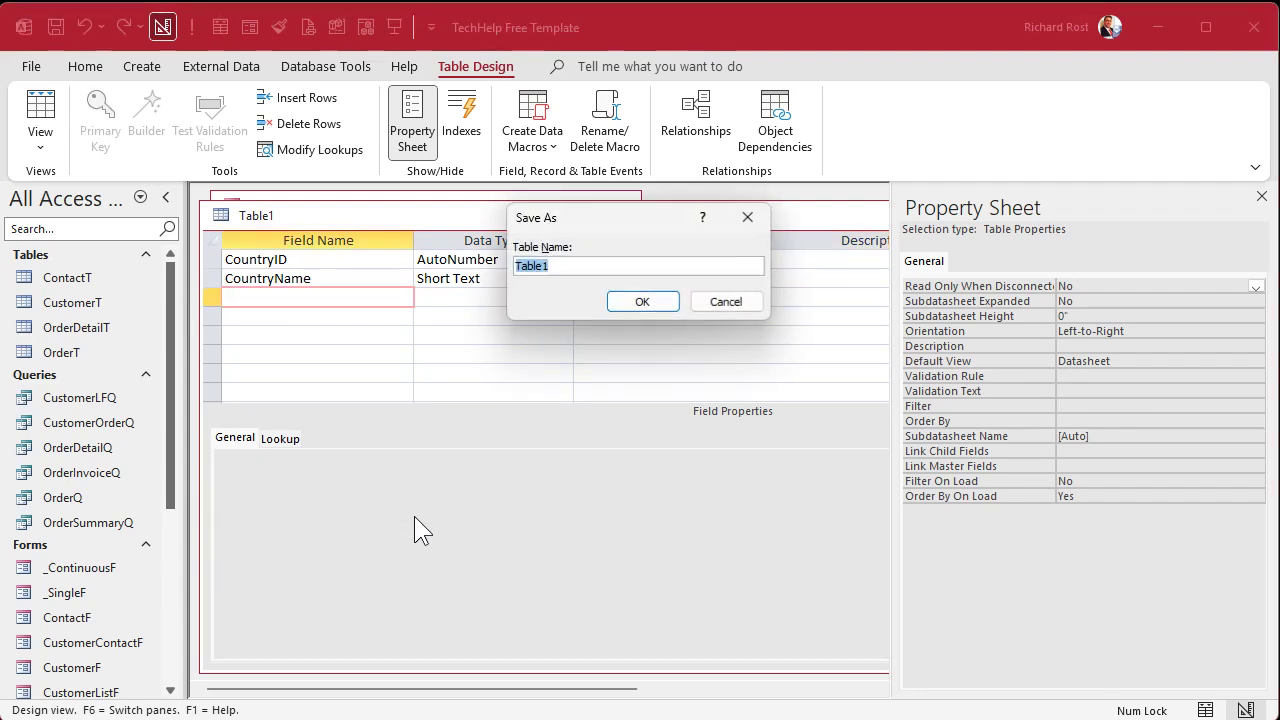
type("CountryT")
key("Return")
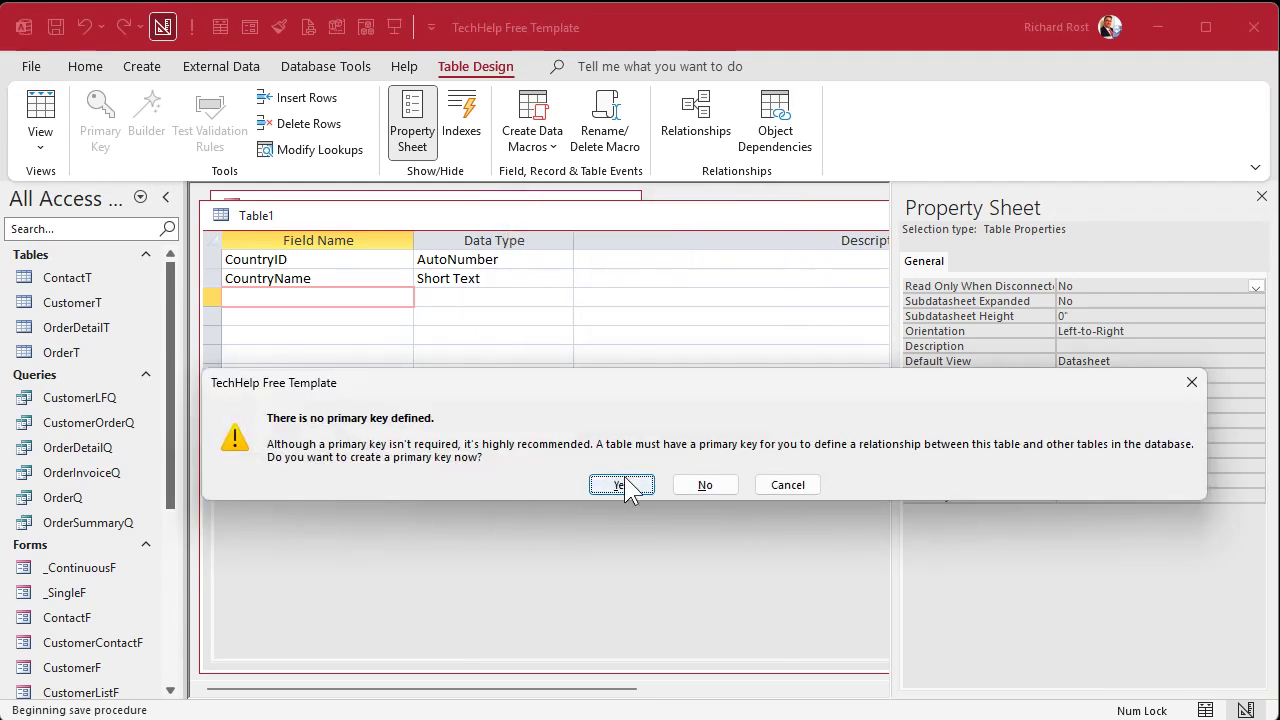
left_click(621, 484)
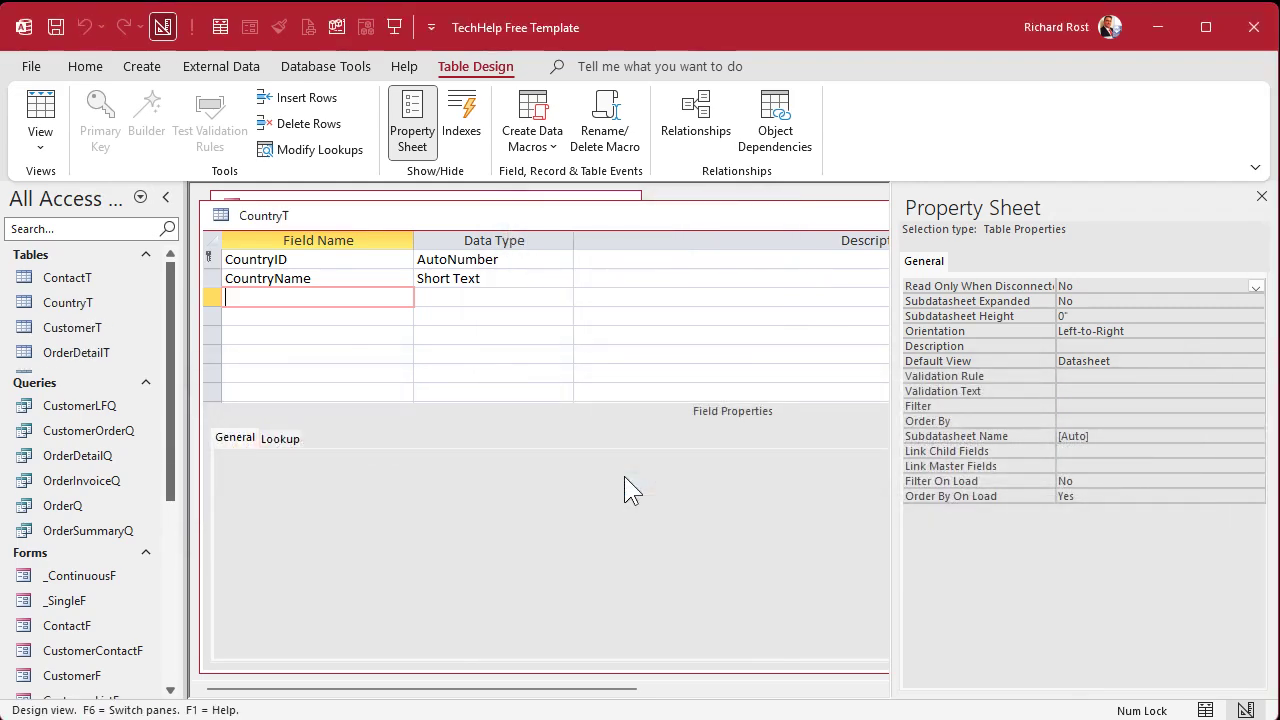
Step: In Datasheet View, widen CountryName and enter United States, Canada and United Kingdom
left_click(22, 112)
left_click_drag(417, 244, 528, 244)
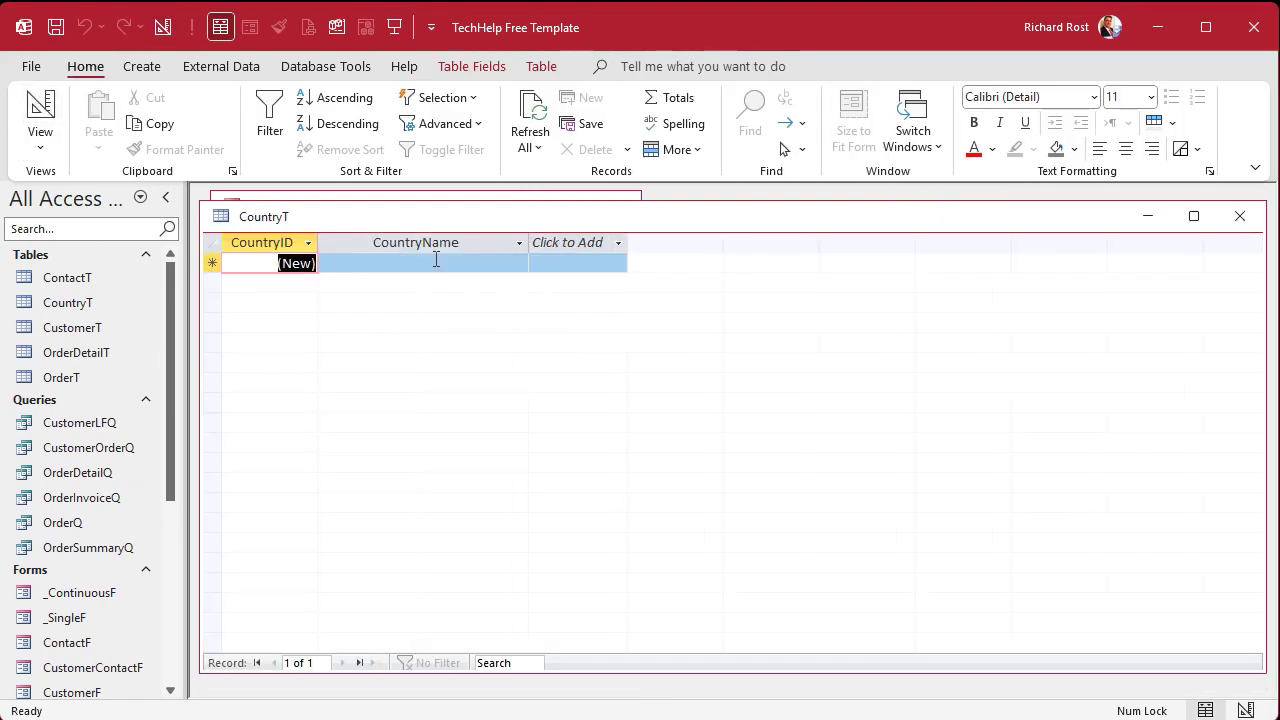
left_click(434, 262)
type("United States")
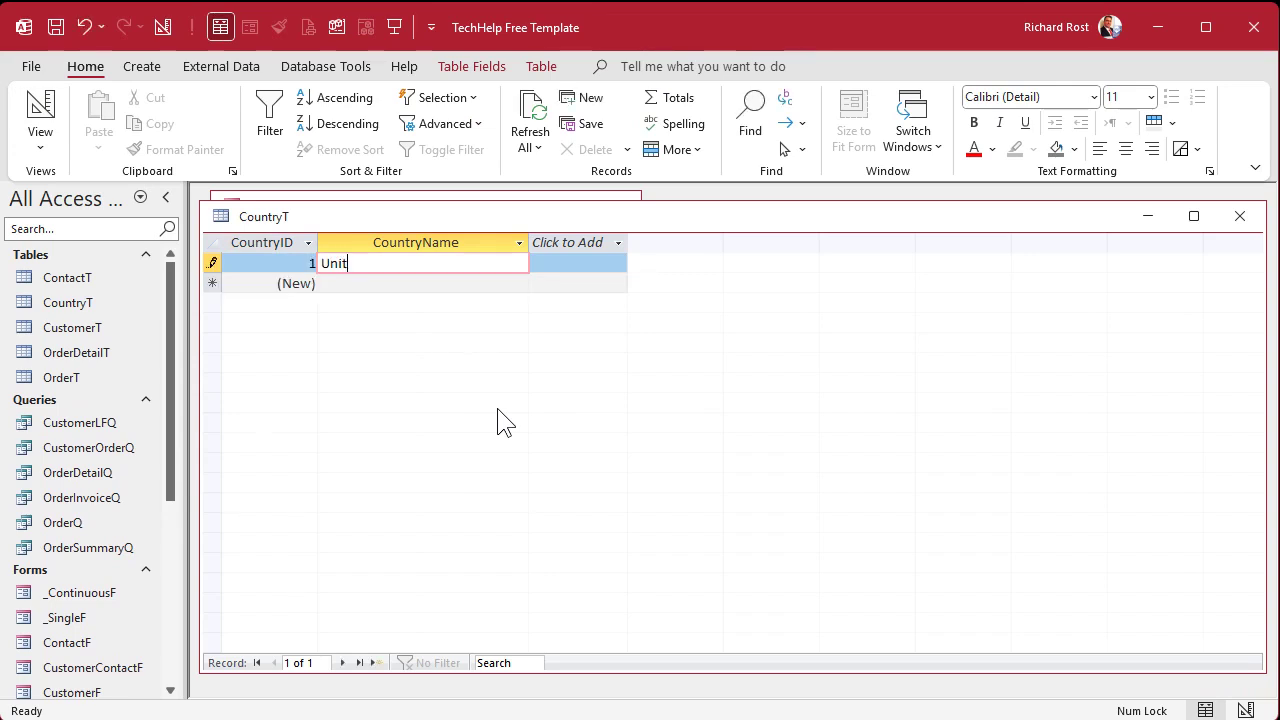
key("Tab")
key("Tab")
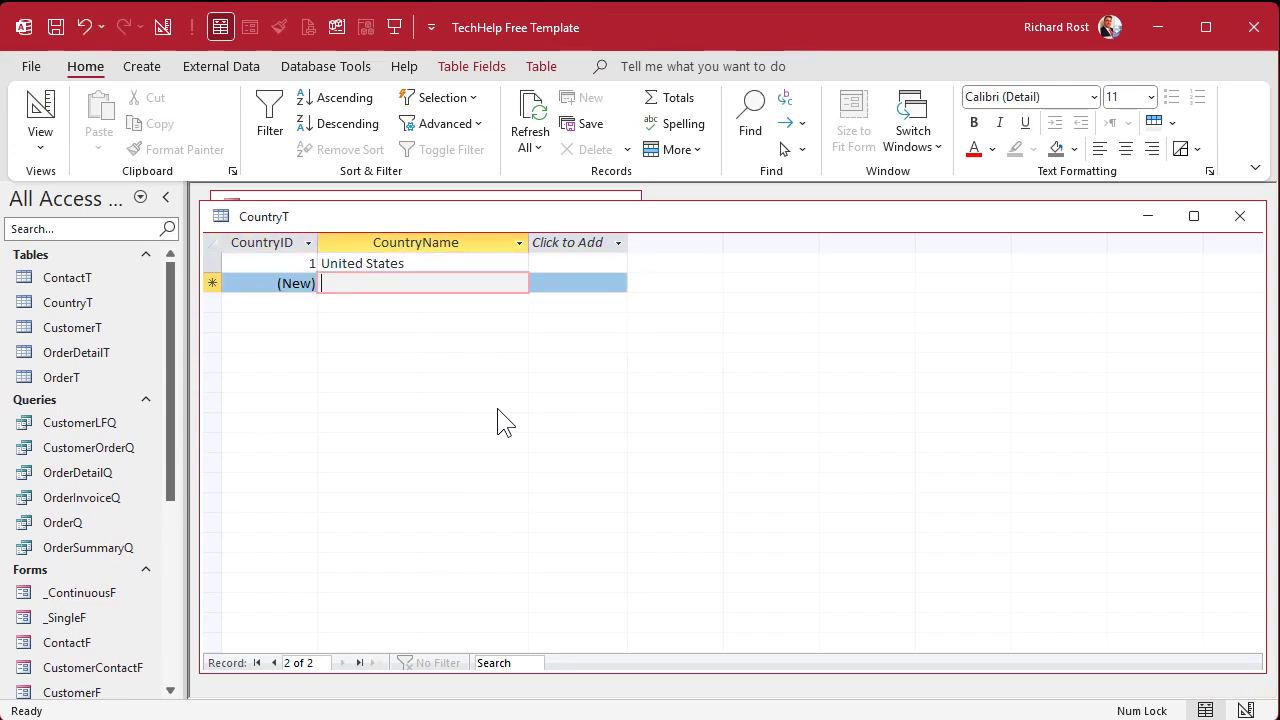
type("Canada")
key("Down")
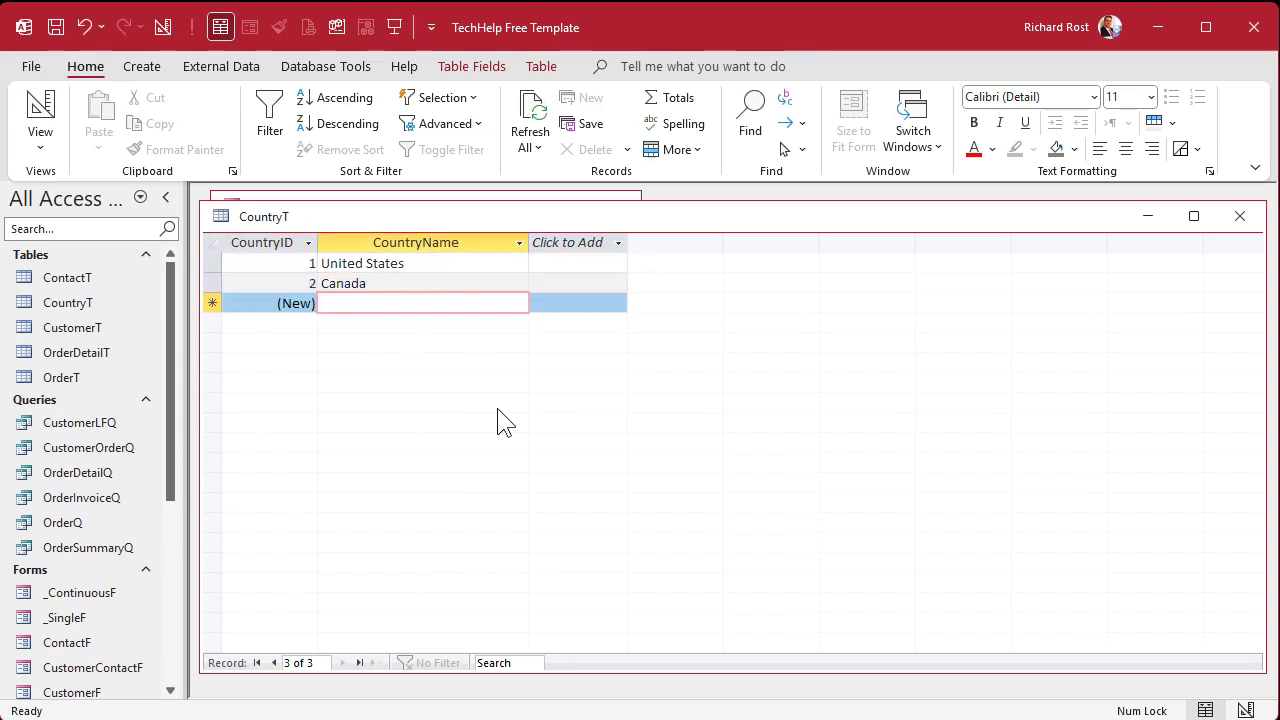
type("United Kingdom")
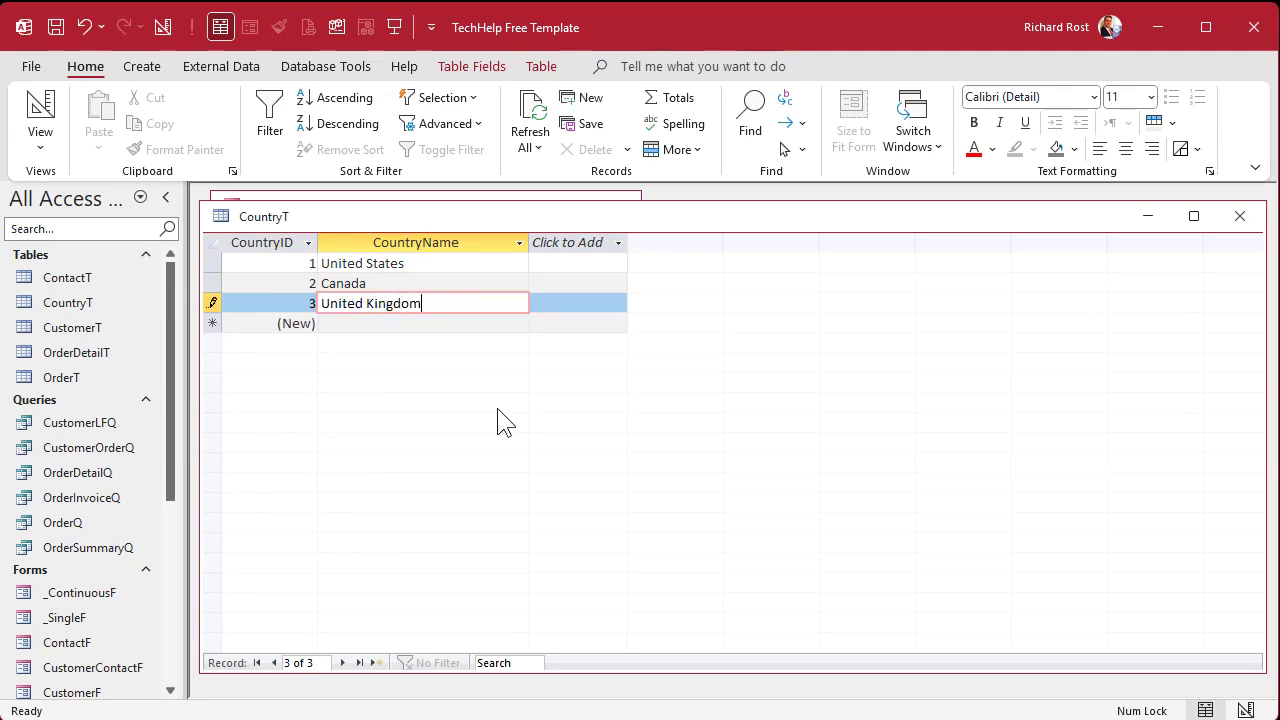
key("Down")
Step: Add France, Germany and Mexico, then shrink the CountryT window to fit its data
type("France")
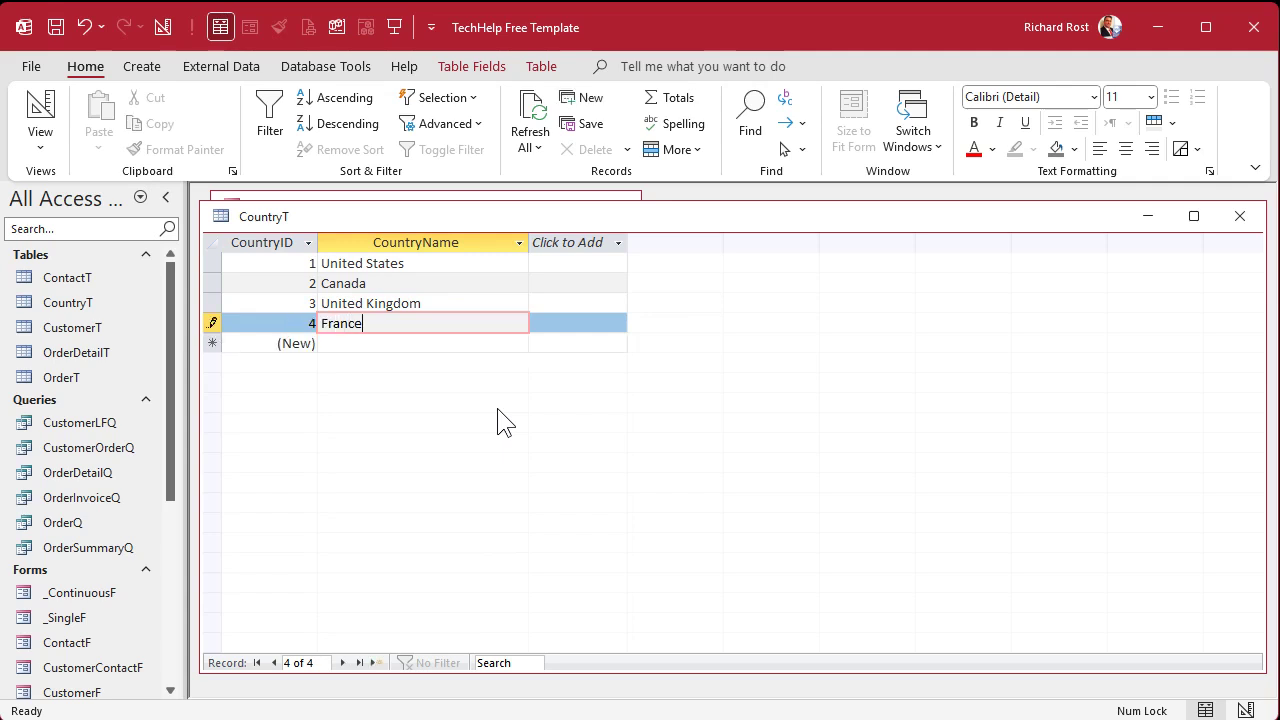
key("Down")
type("Germany")
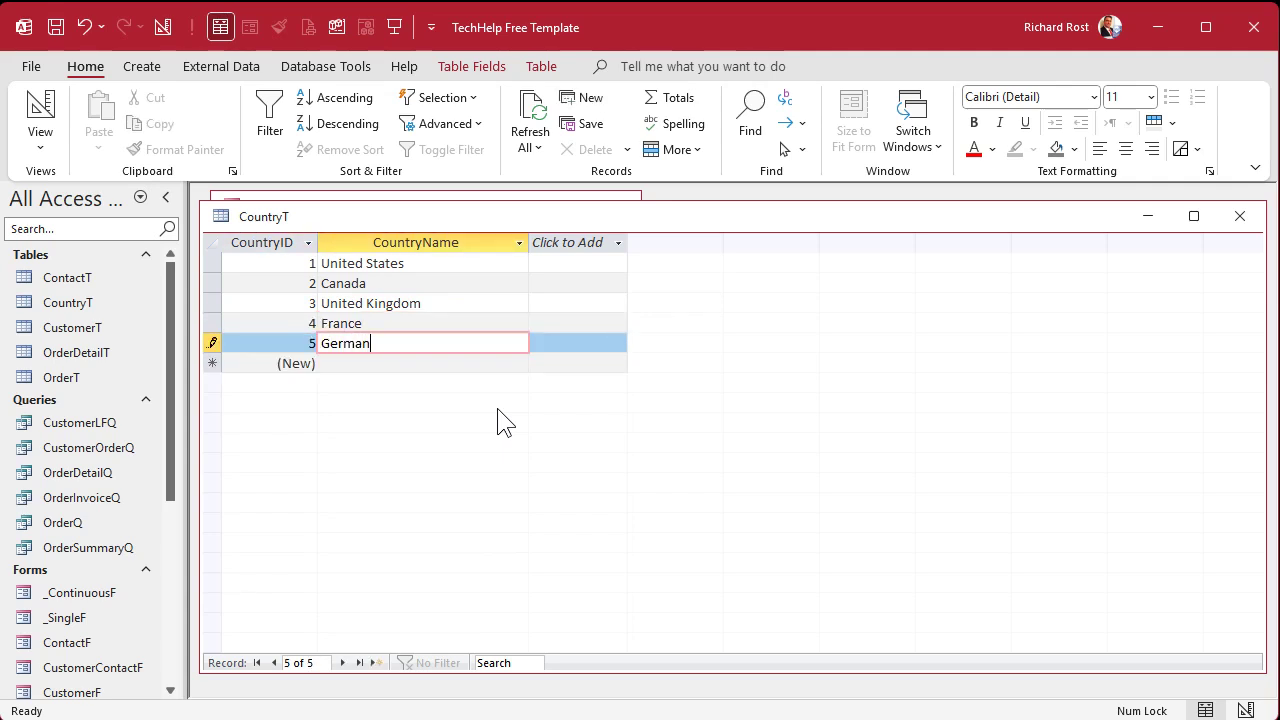
key("Down")
type("Mexico")
key("Tab")
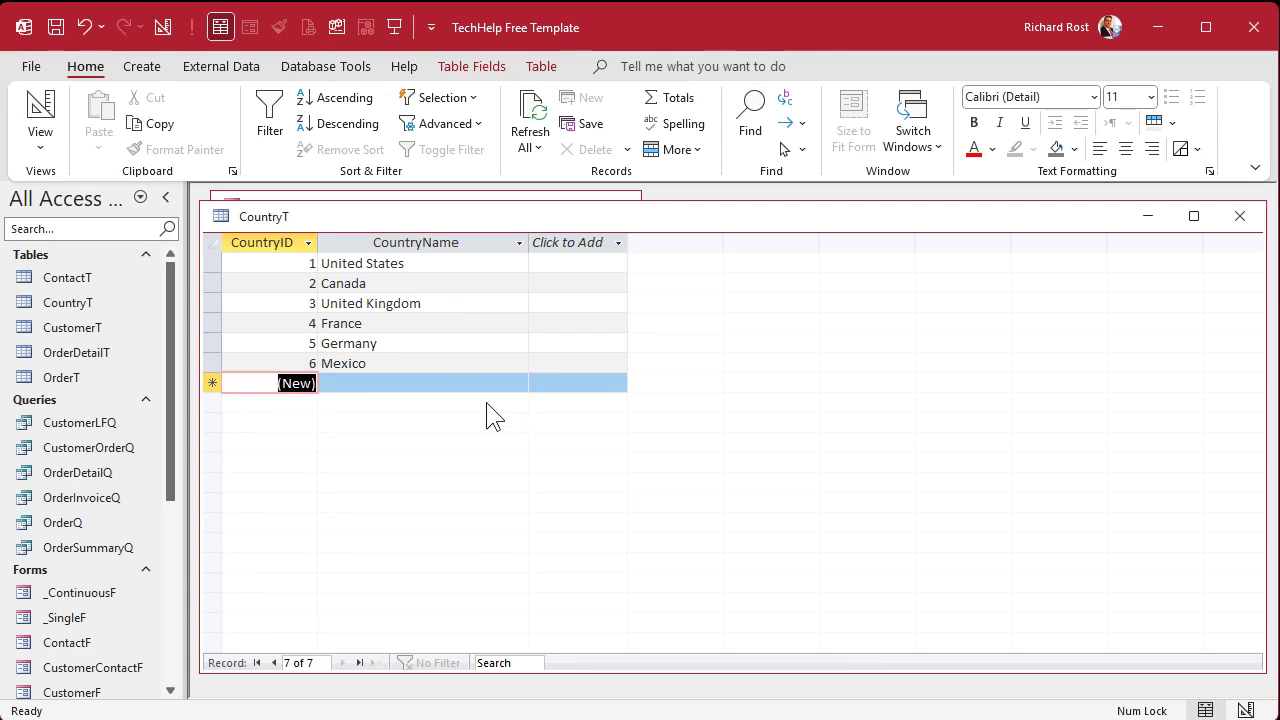
left_click(277, 243)
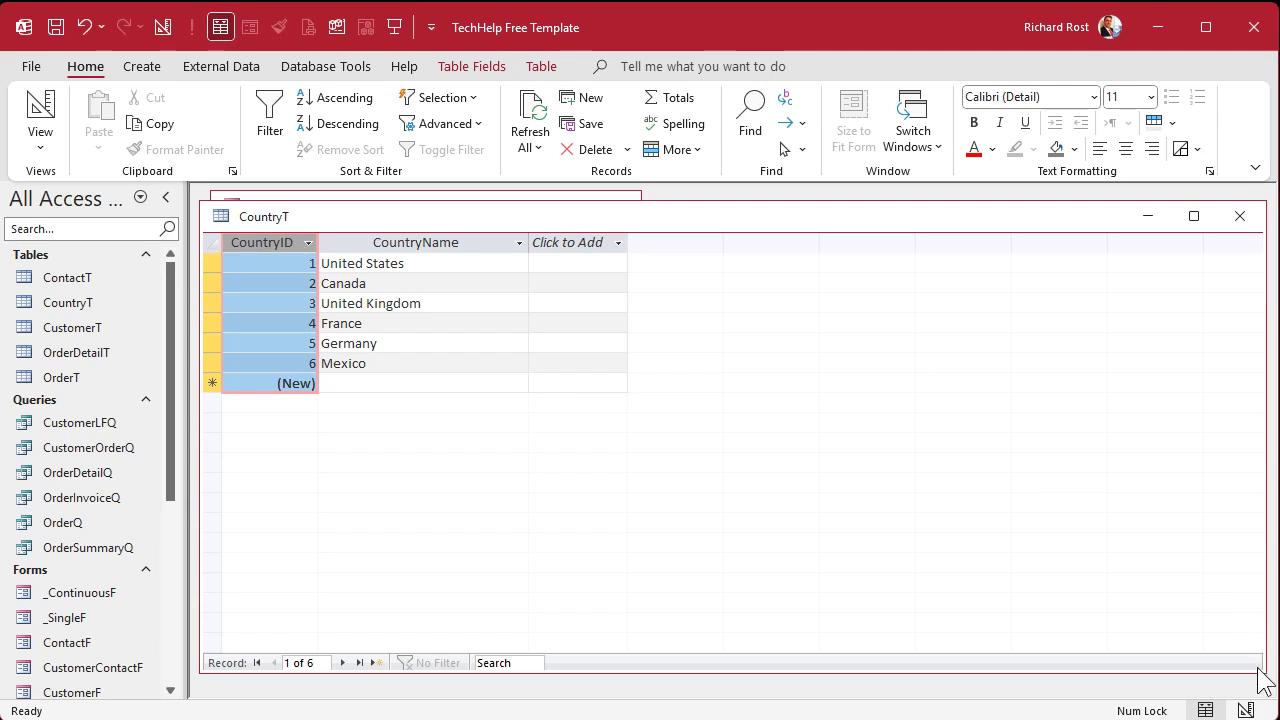
left_click_drag(1263, 668, 502, 426)
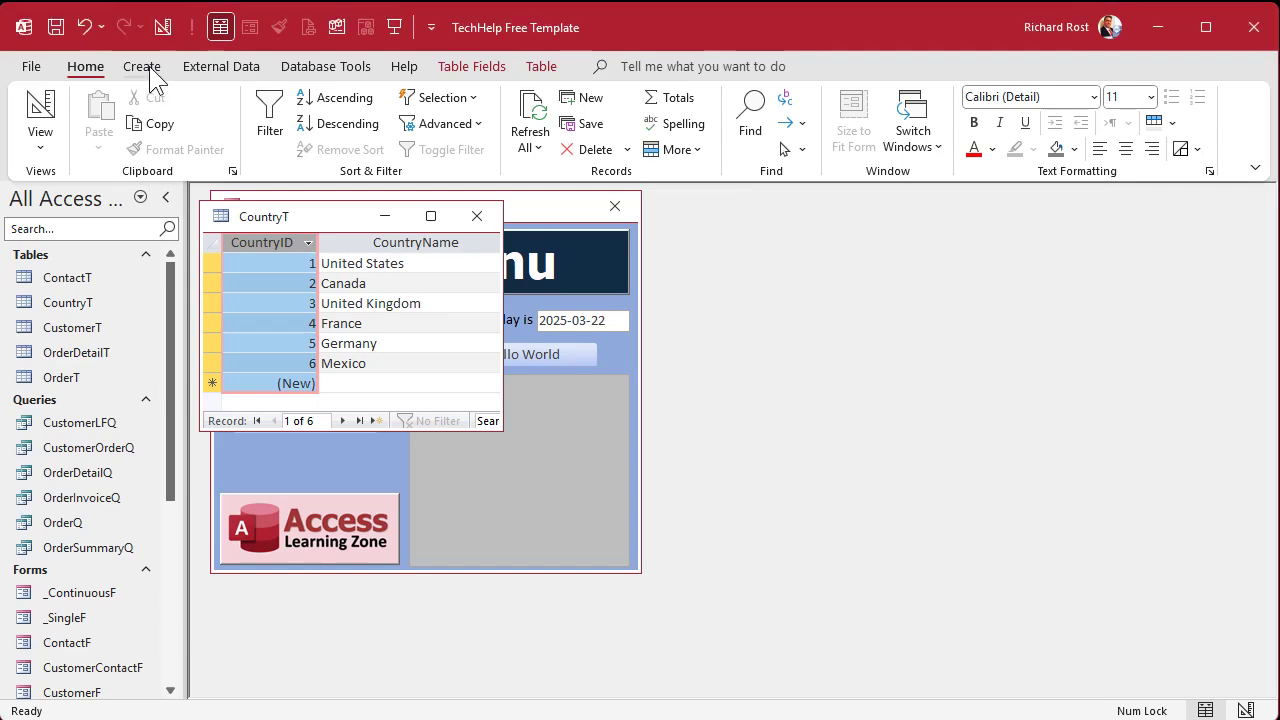
Step: Design a new table with StateID AutoNumber, CountryID Number and StateName Short Text fields
left_click(145, 68)
left_click(168, 120)
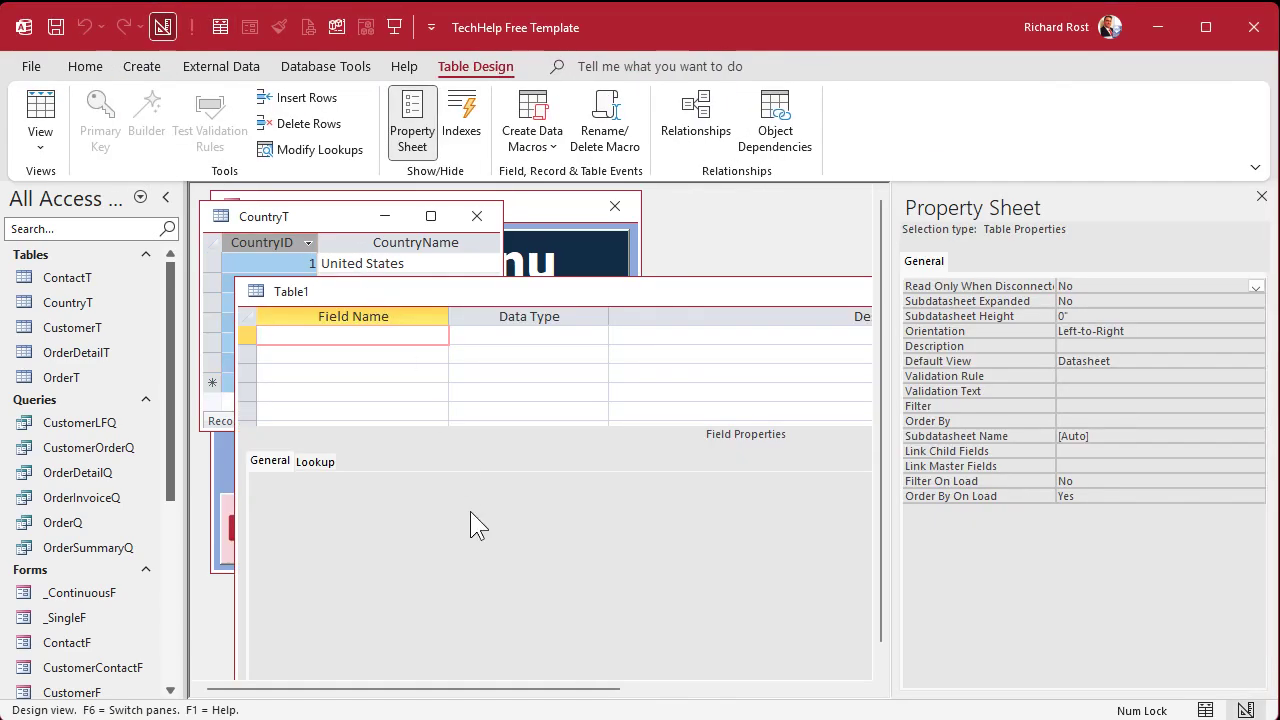
type("StateID")
key("Tab")
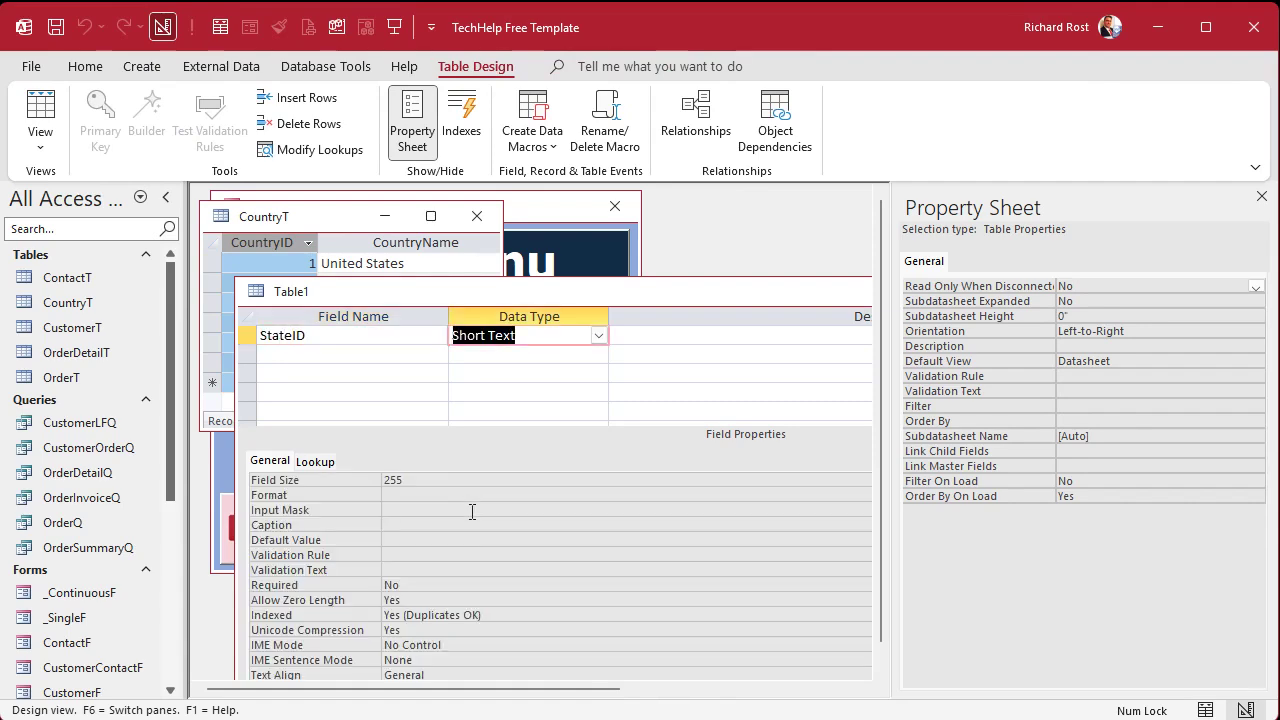
type("a")
key("Tab")
key("Tab")
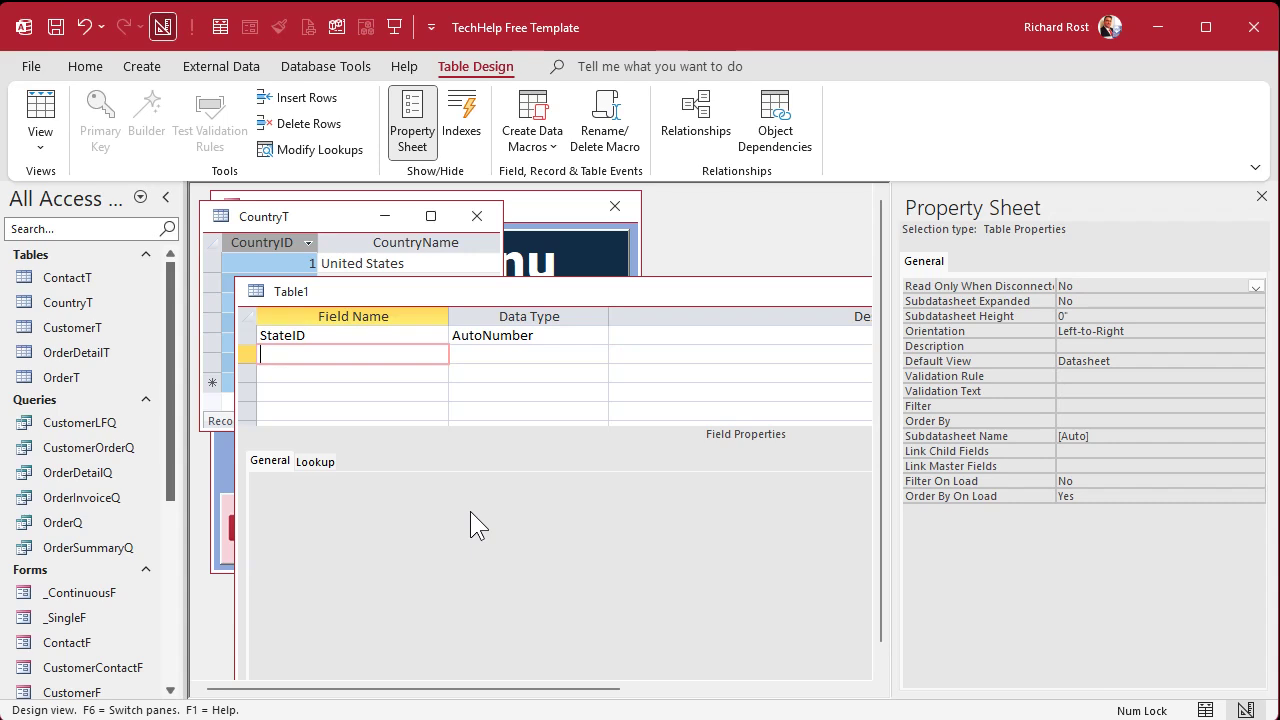
type("CountryID")
key("Tab")
type("n")
key("Tab")
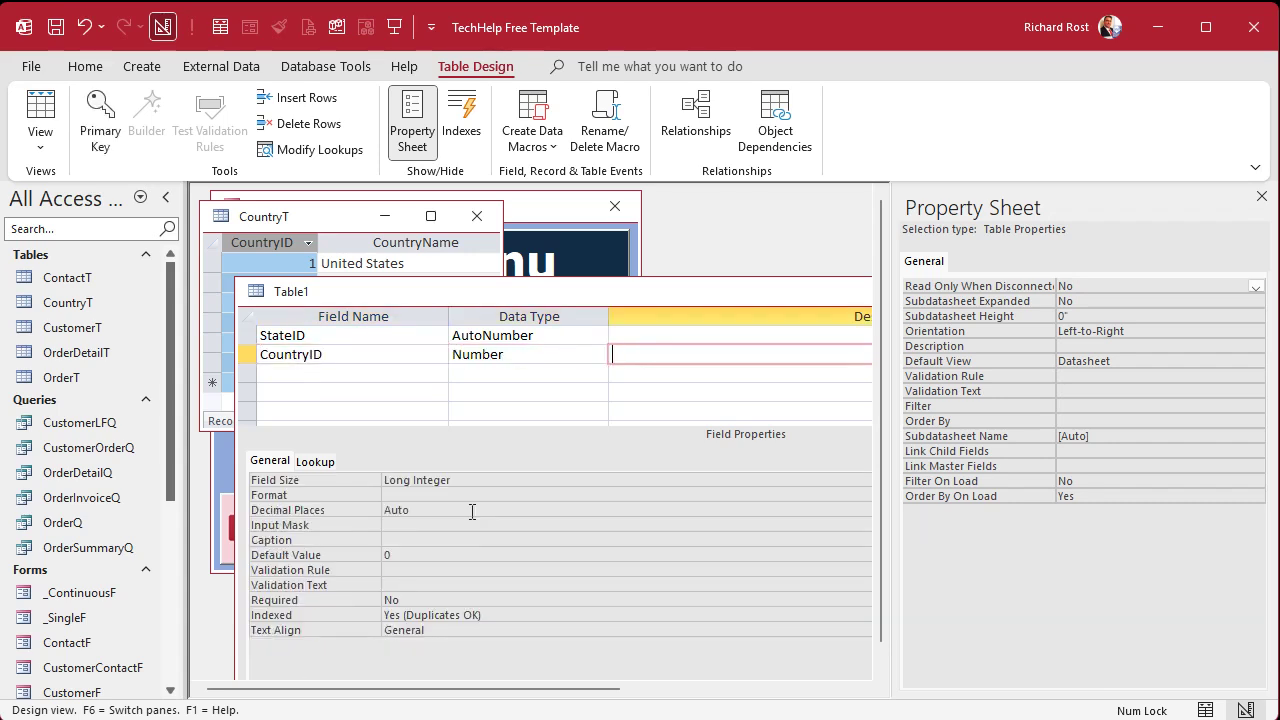
key("Tab")
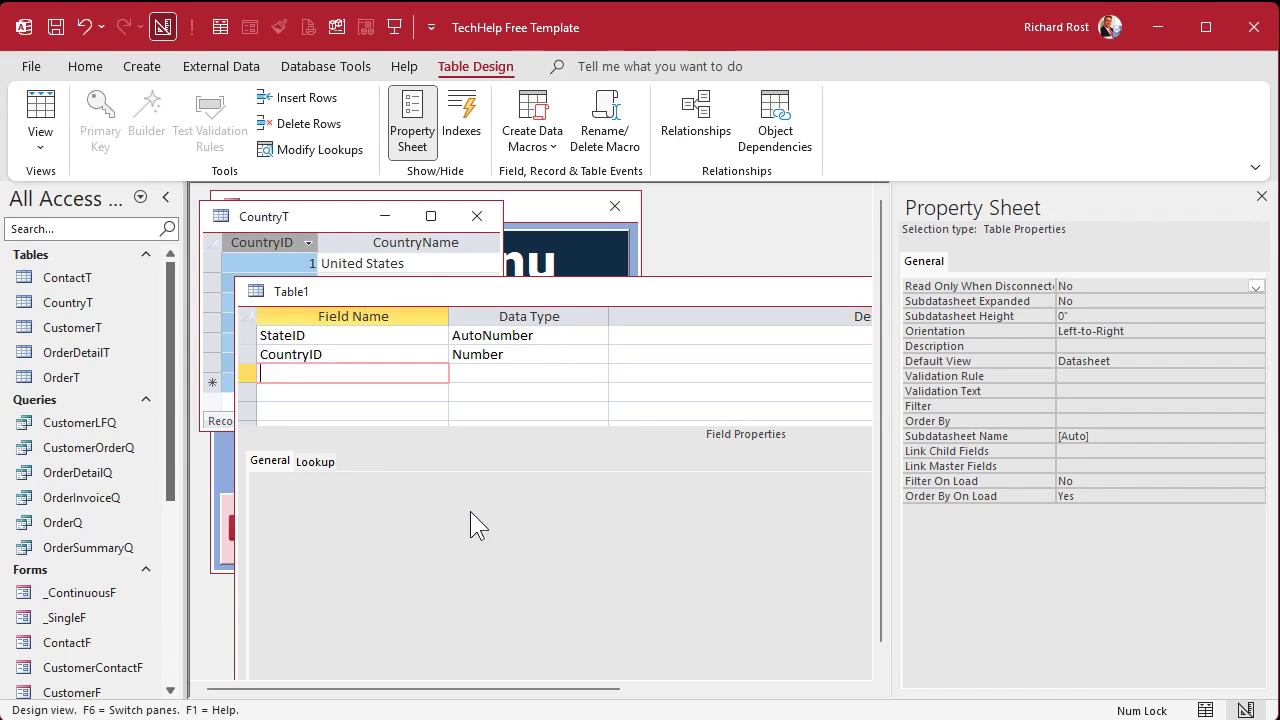
type("StateName")
key("Tab")
key("Tab")
key("Tab")
Step: Save the table as StateT and accept adding a primary key
key("ctrl+s")
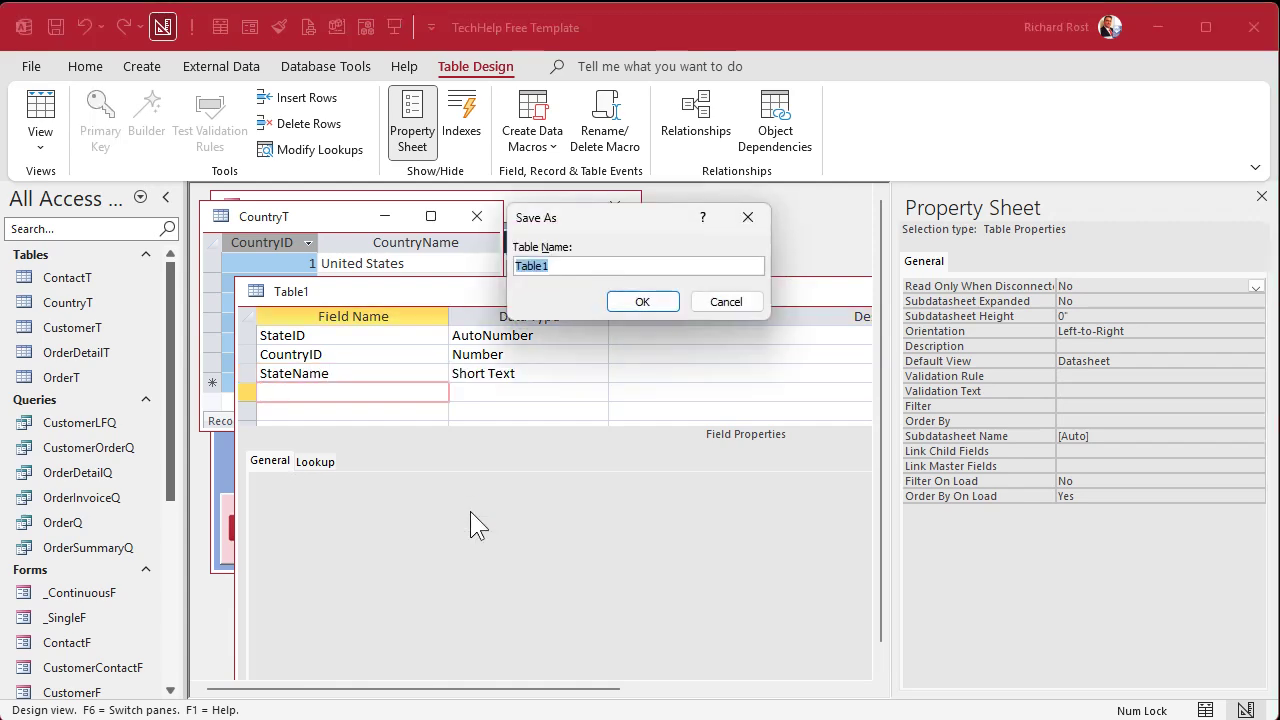
type("StateT")
key("Return")
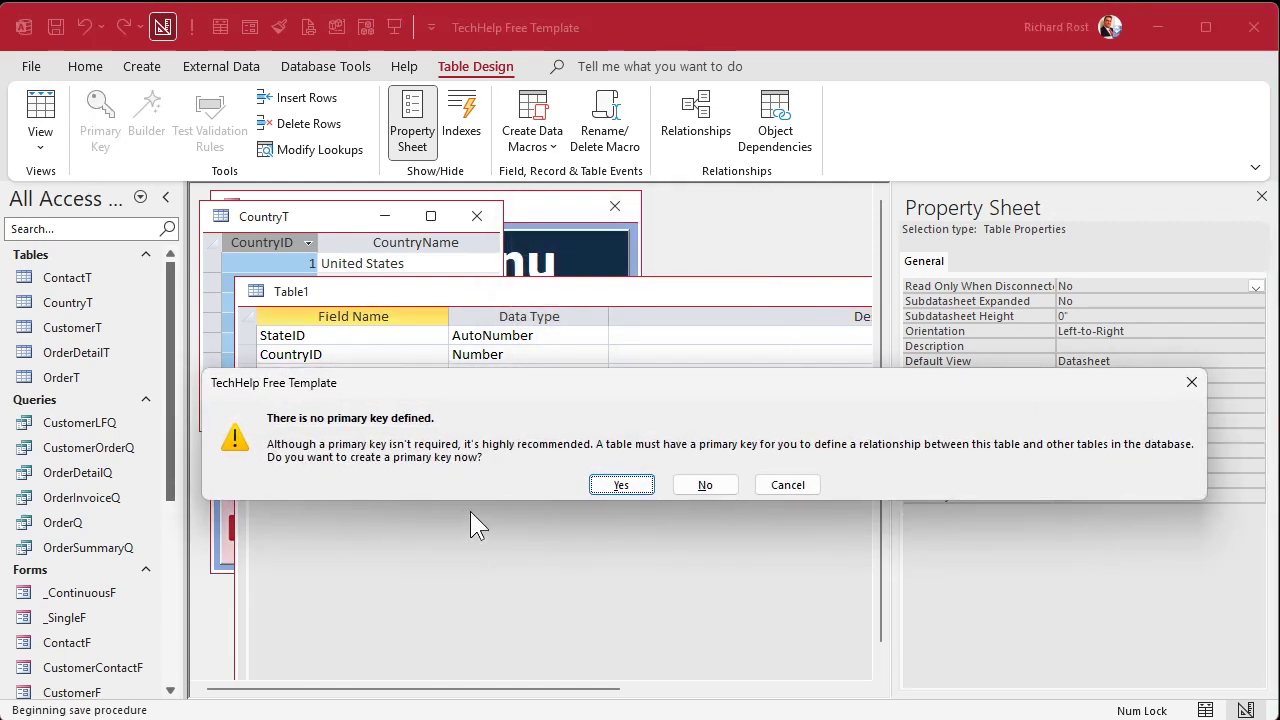
key("Return")
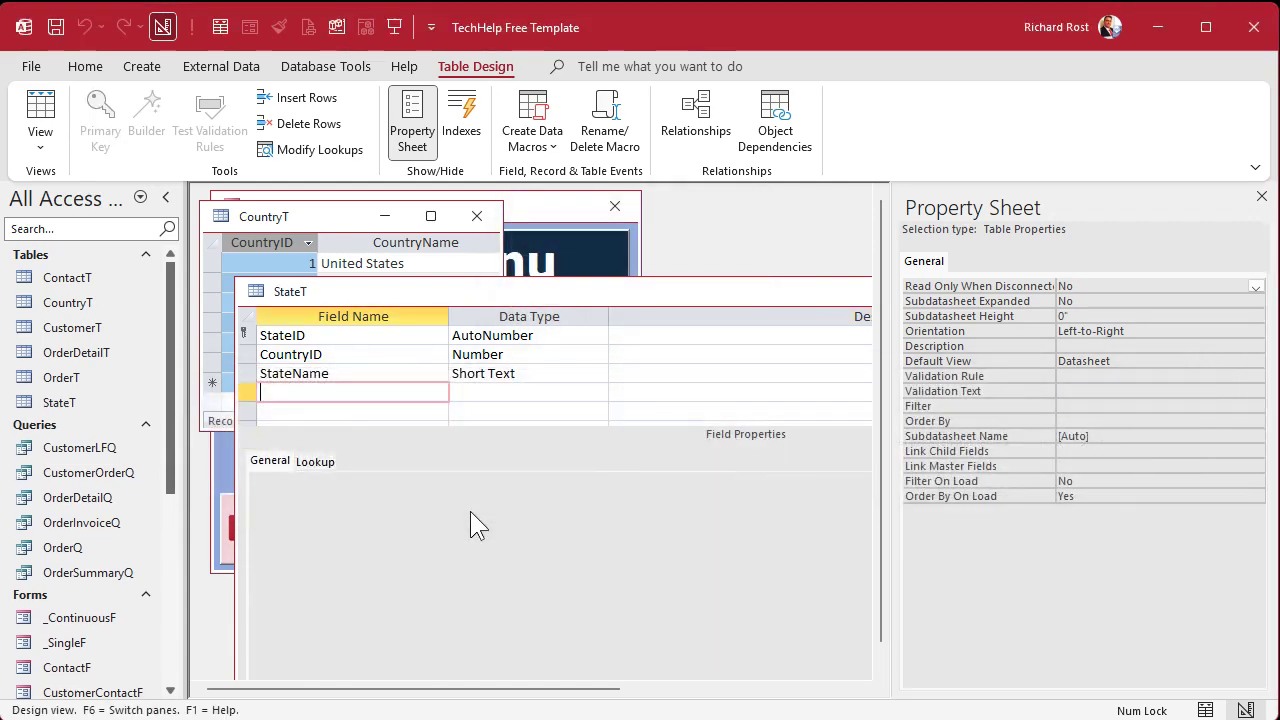
Step: Open StateT in Datasheet View, widen StateName, and enter Florida and New York for country 1
left_click(42, 108)
left_click_drag(740, 280, 766, 396)
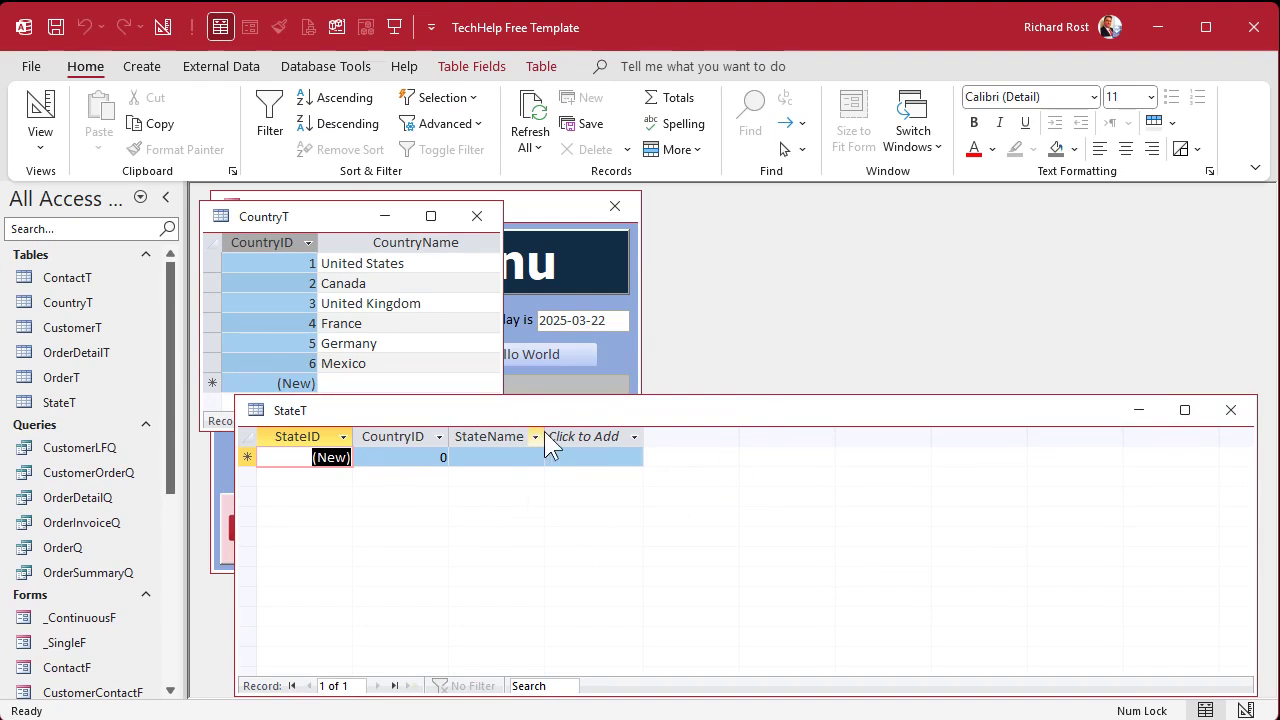
left_click_drag(544, 434, 660, 432)
left_click(443, 455)
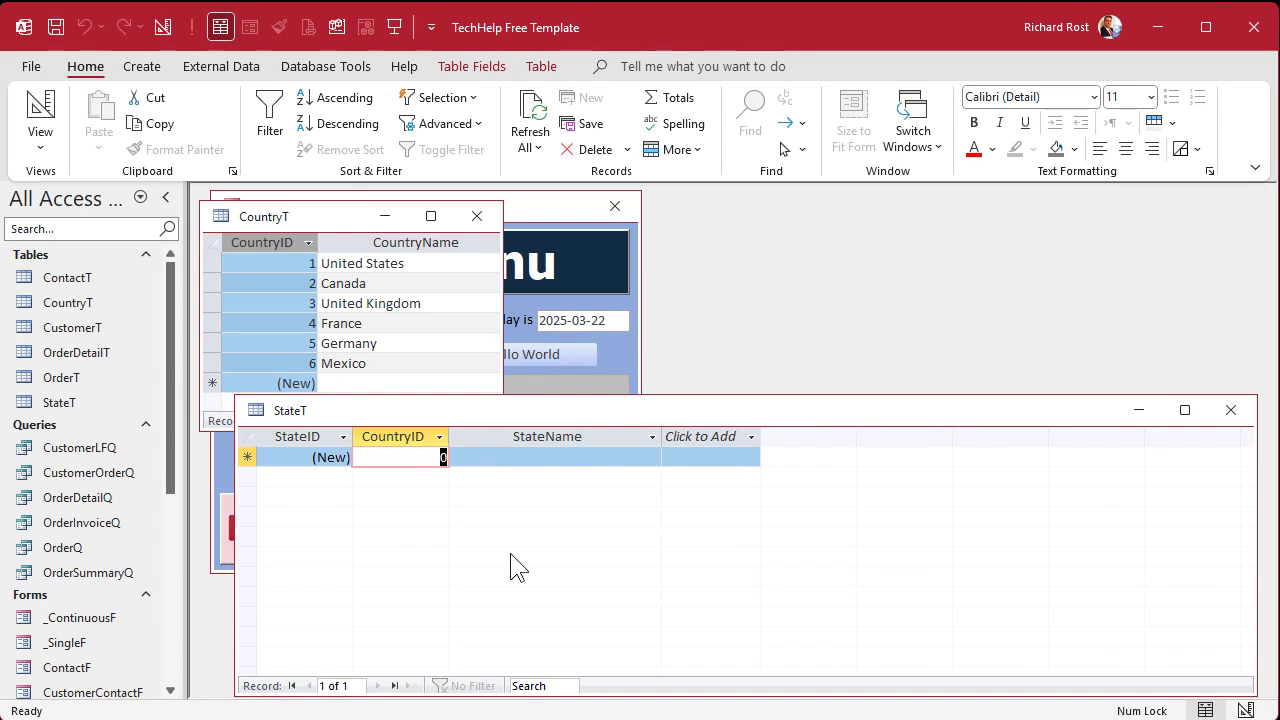
type("1")
key("Tab")
type("Fl")
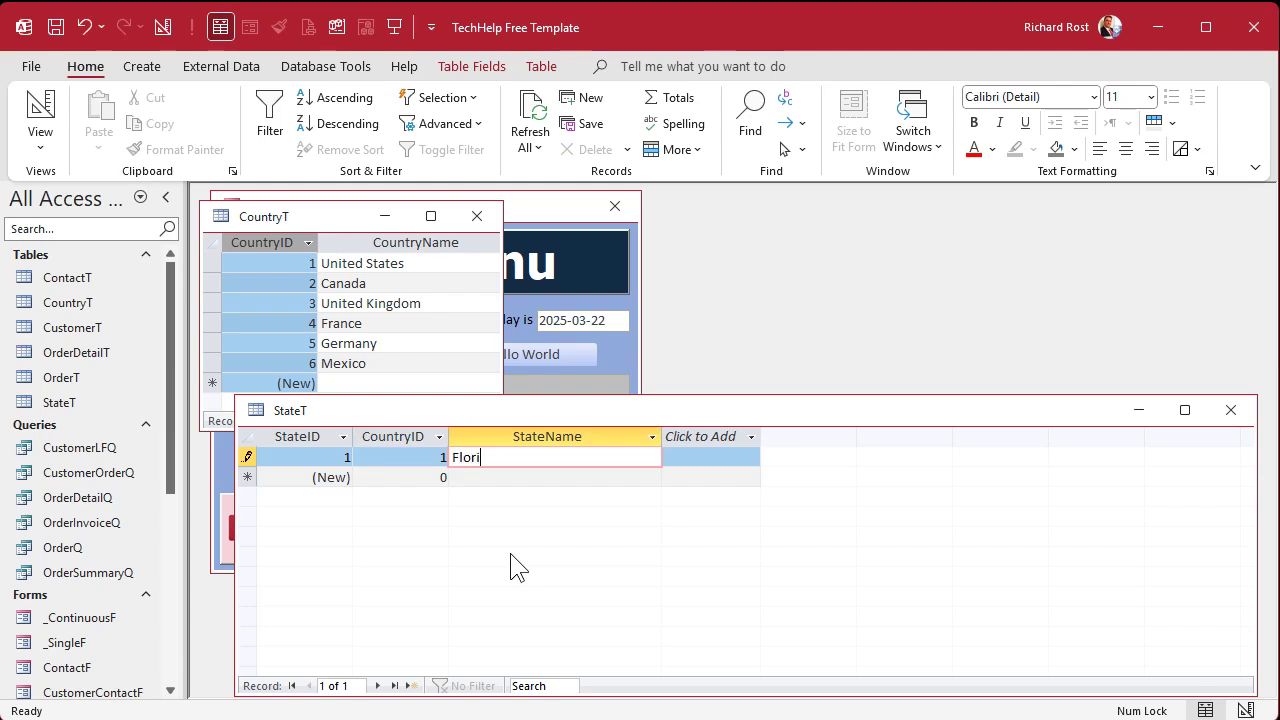
type("da")
key("Tab")
key("Tab")
type("1")
key("Tab")
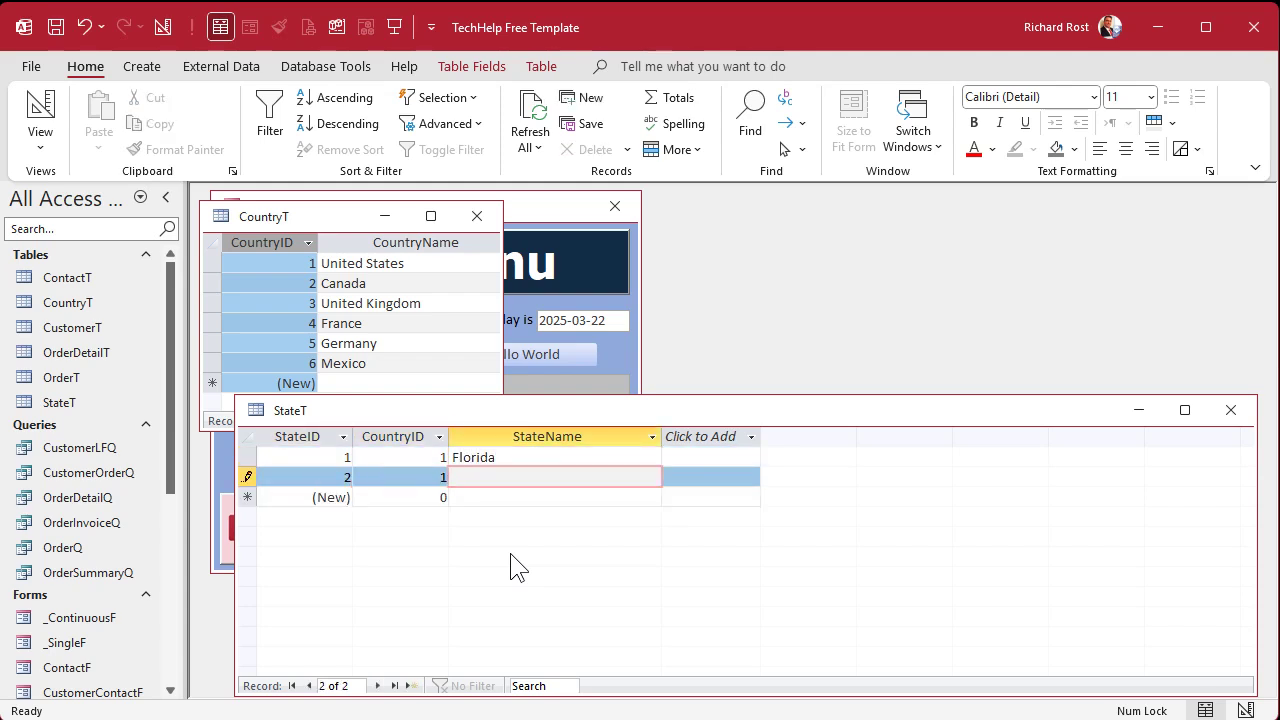
type("New York")
key("Tab")
key("Tab")
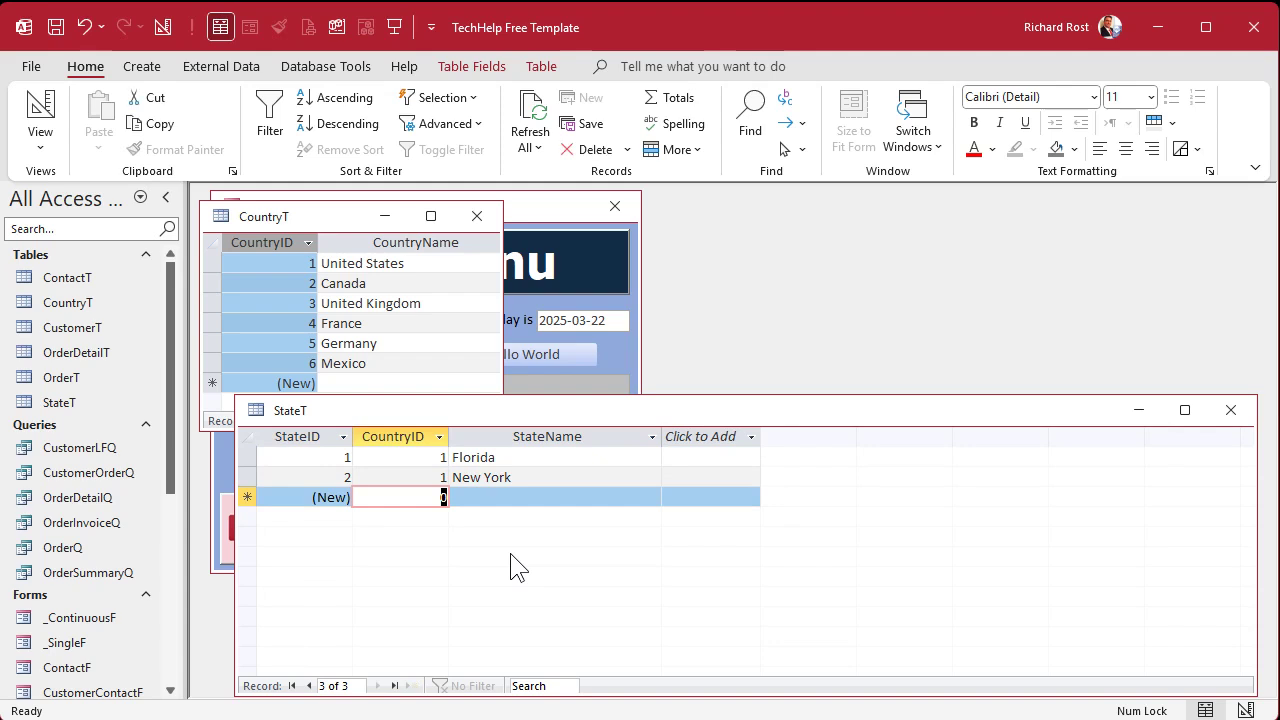
type("1")
Step: Enter California for country 1, then Ontario, Quebec and Alberta for country 2
key("Tab")
type("Calio")
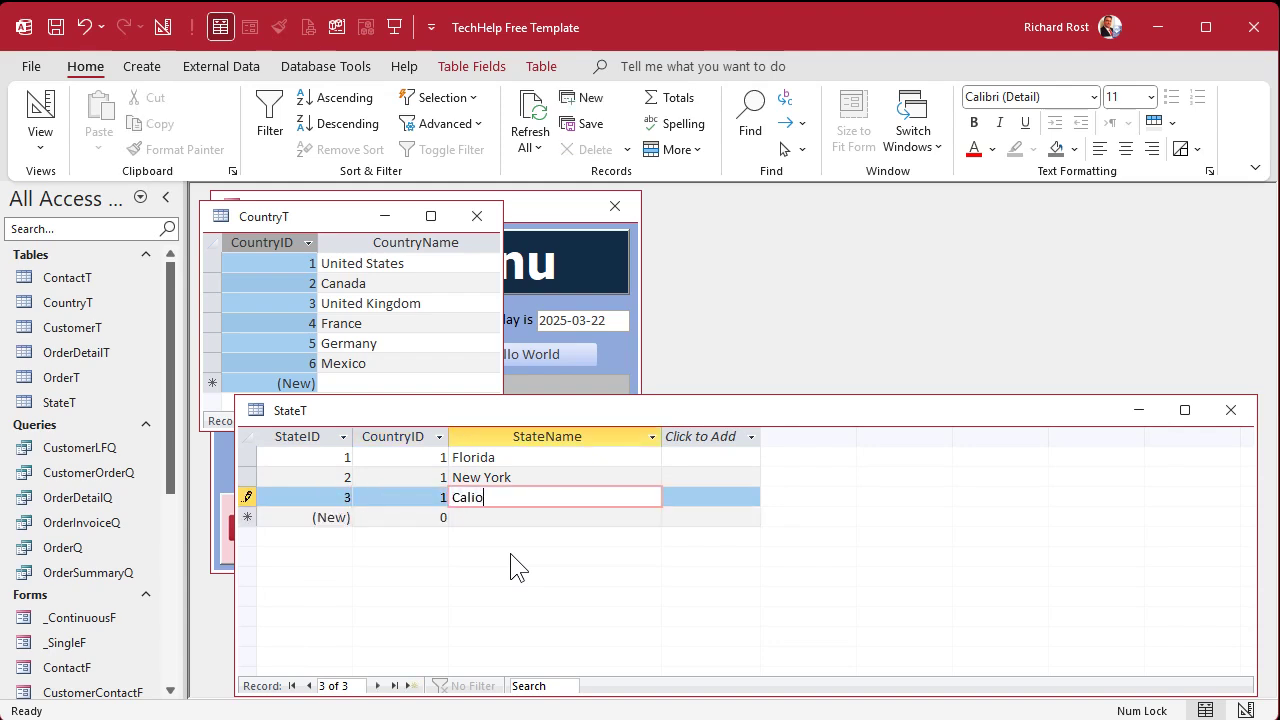
key("BackSpace")
type("fornia")
key("Tab")
key("Tab")
type("2")
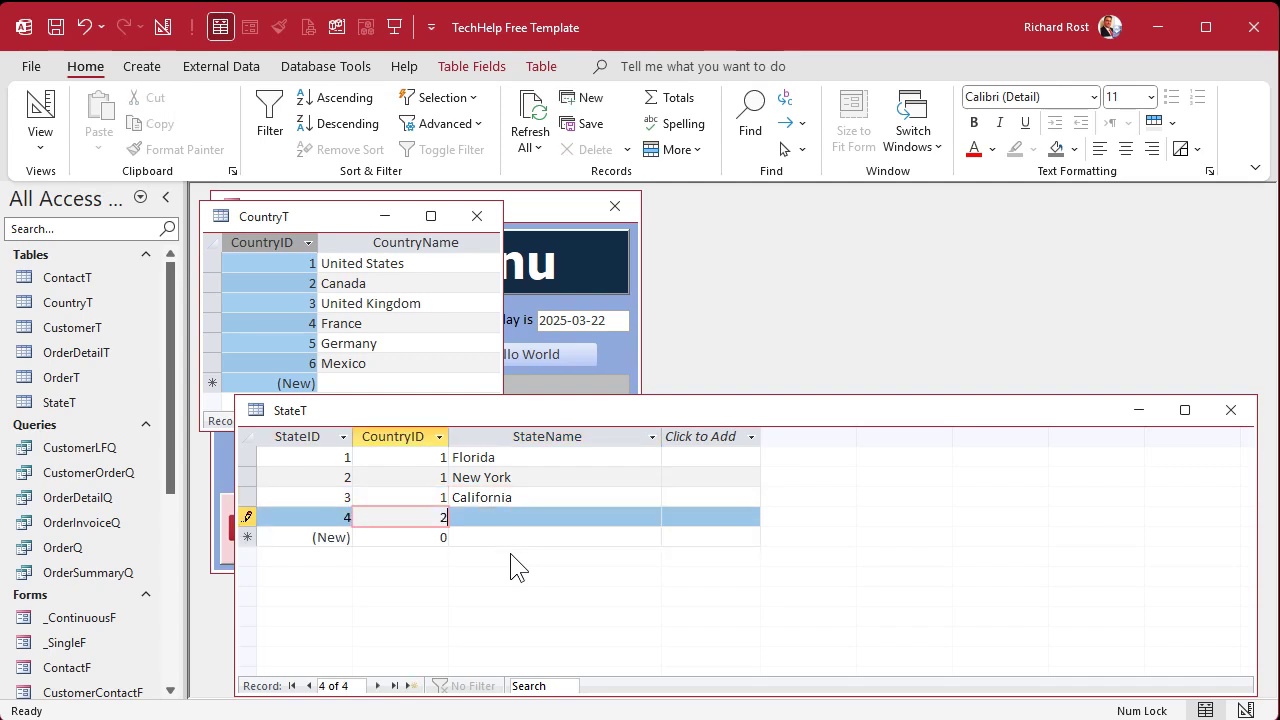
key("Tab")
type("Ontario")
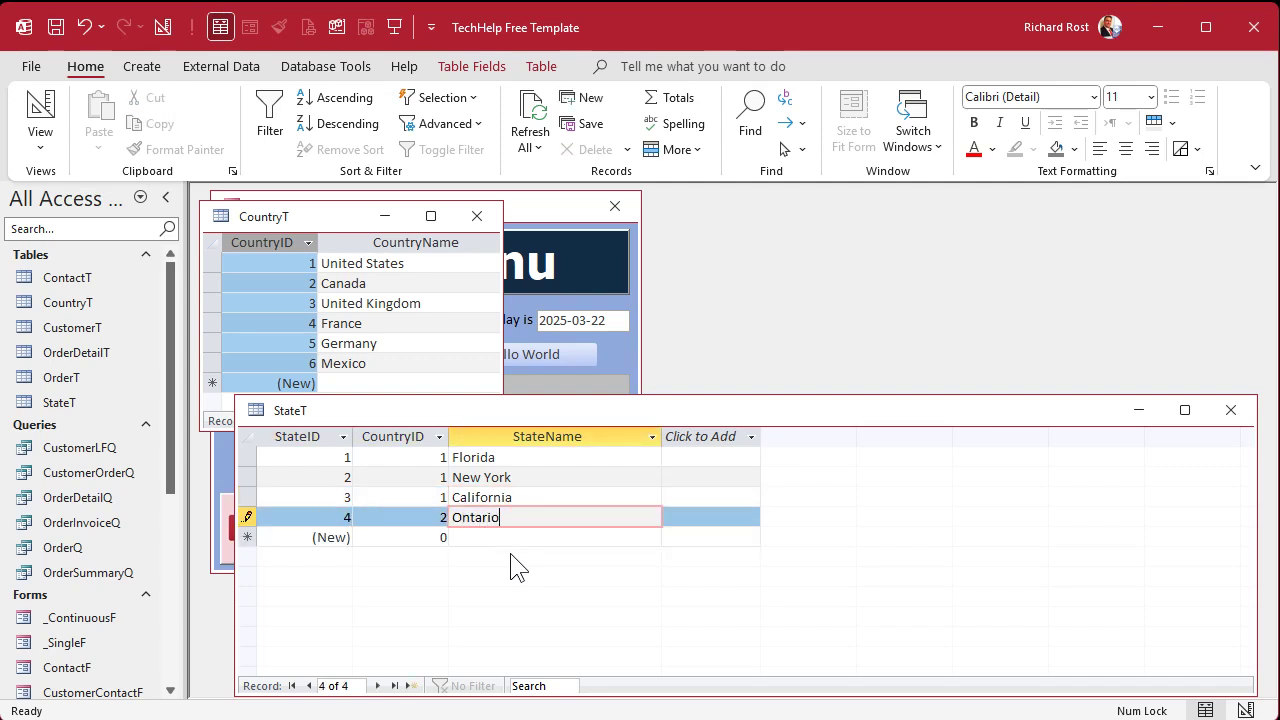
key("Tab")
key("Tab")
type("2")
key("Tab")
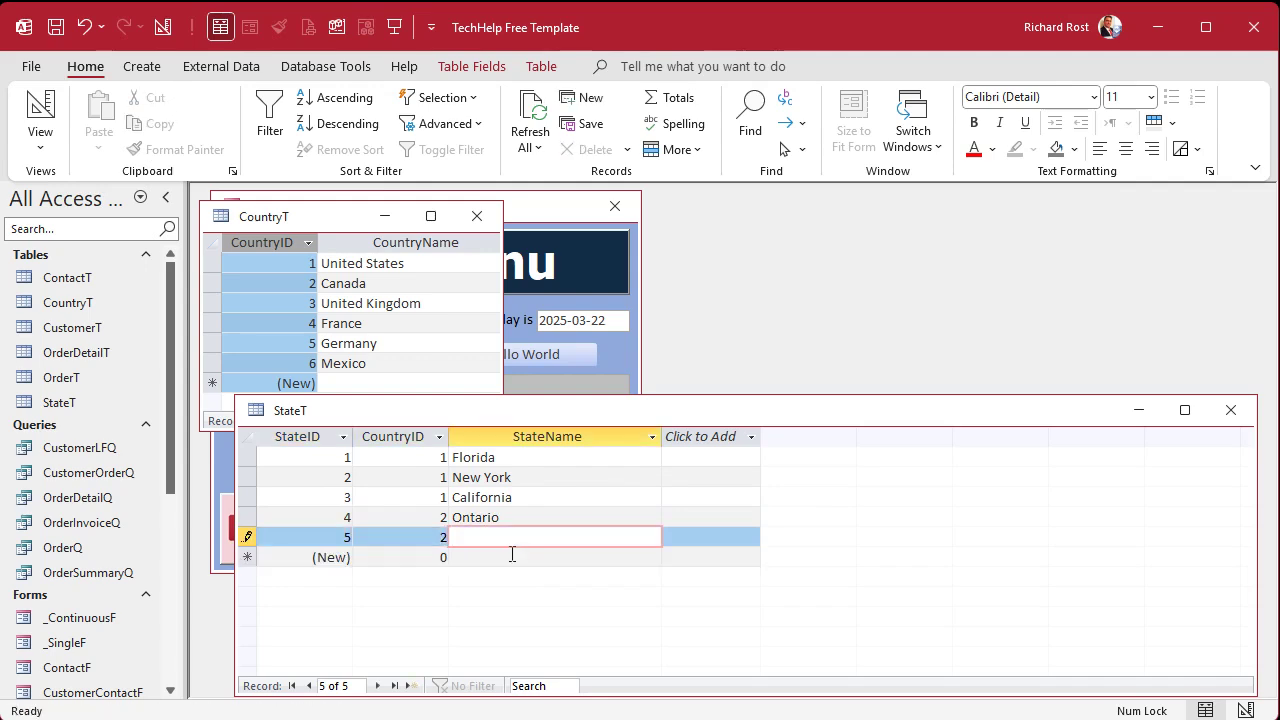
type("Quebec")
key("Tab")
key("Tab")
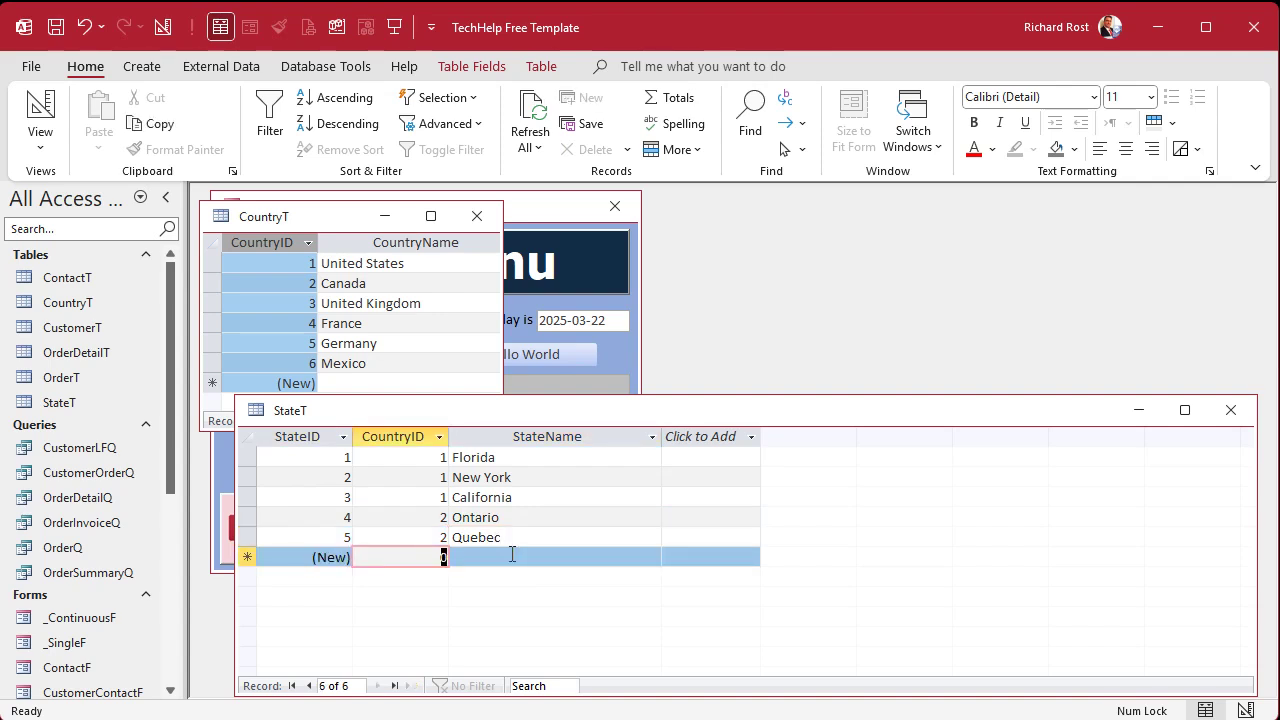
type("2")
key("Tab")
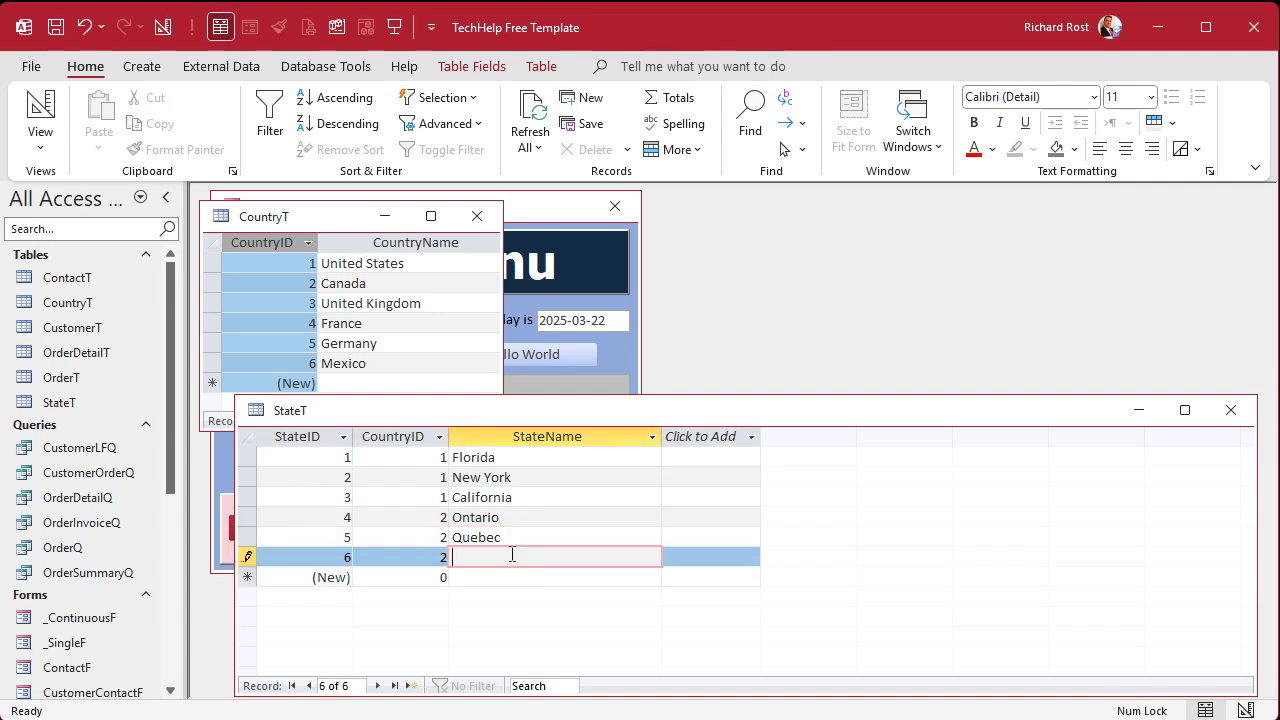
type("Alberta")
key("Tab")
key("Tab")
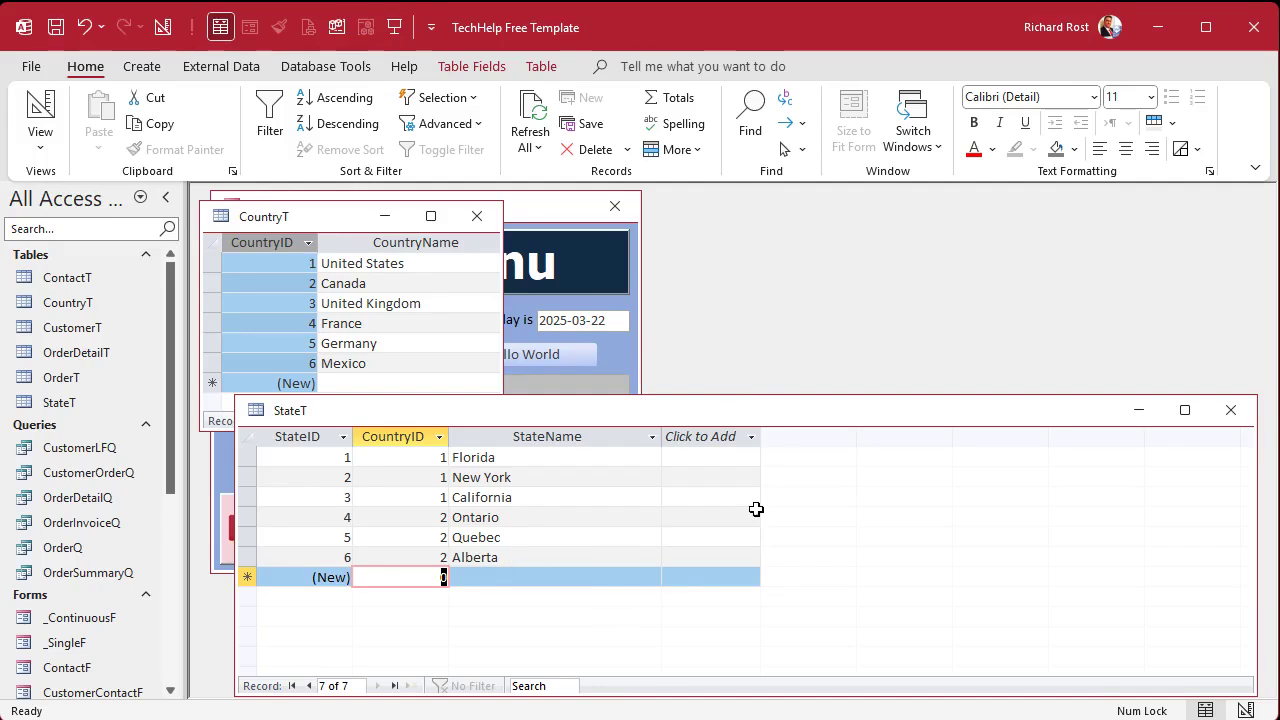
Step: Close CountryT, then move the StateT window up and make it smaller
left_click(477, 216)
left_click_drag(800, 415, 763, 205)
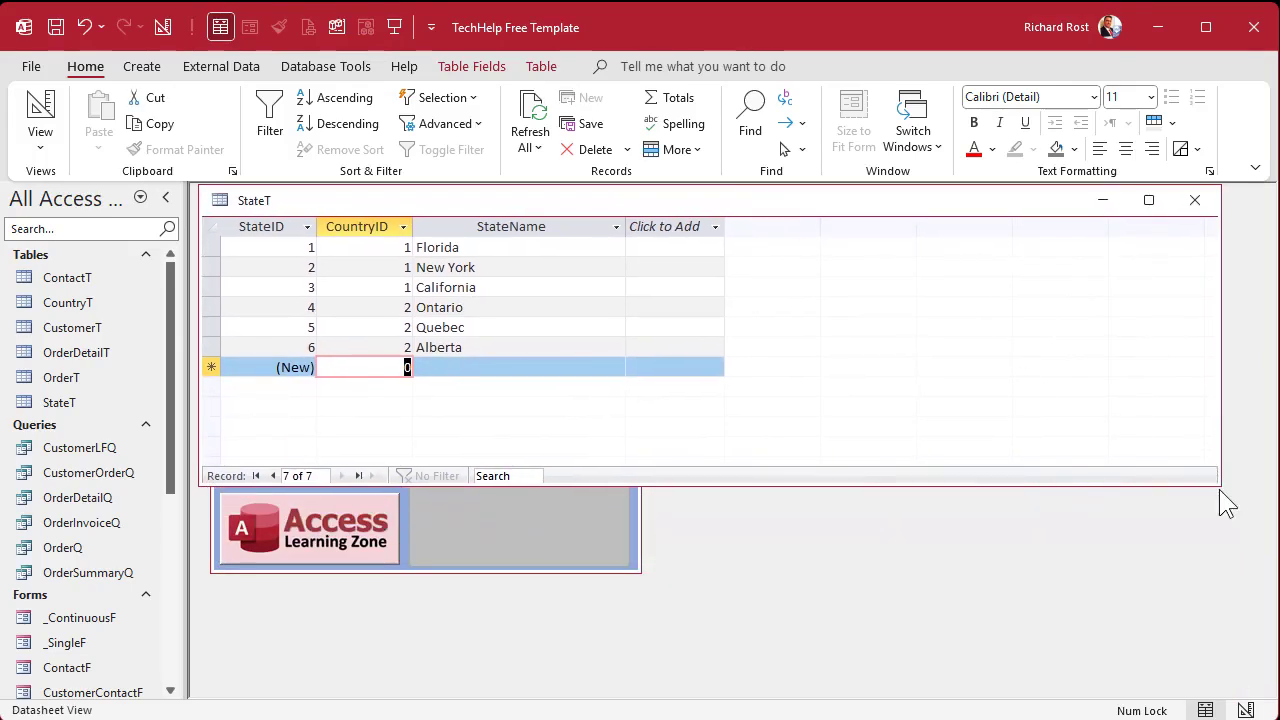
left_click_drag(1218, 478, 720, 408)
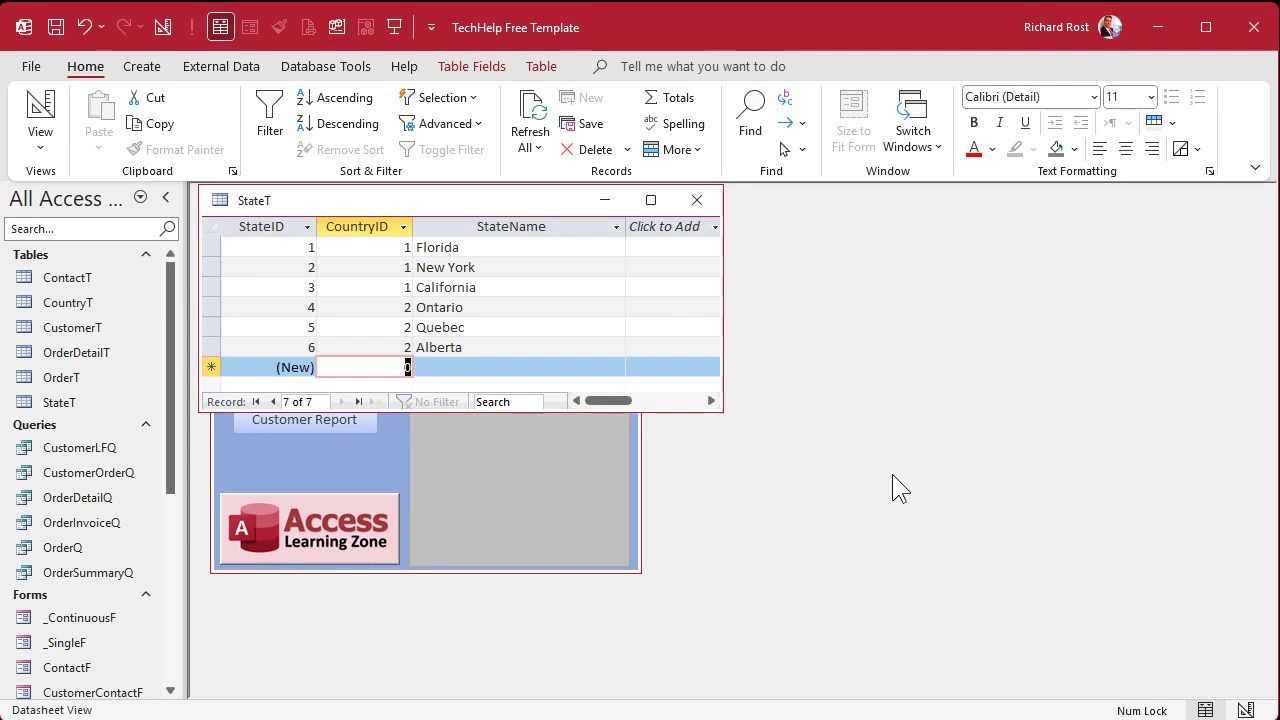
Step: Design a new table with CountyID AutoNumber, StateID Number and CountyName Short Text fields
left_click(142, 66)
left_click(166, 128)
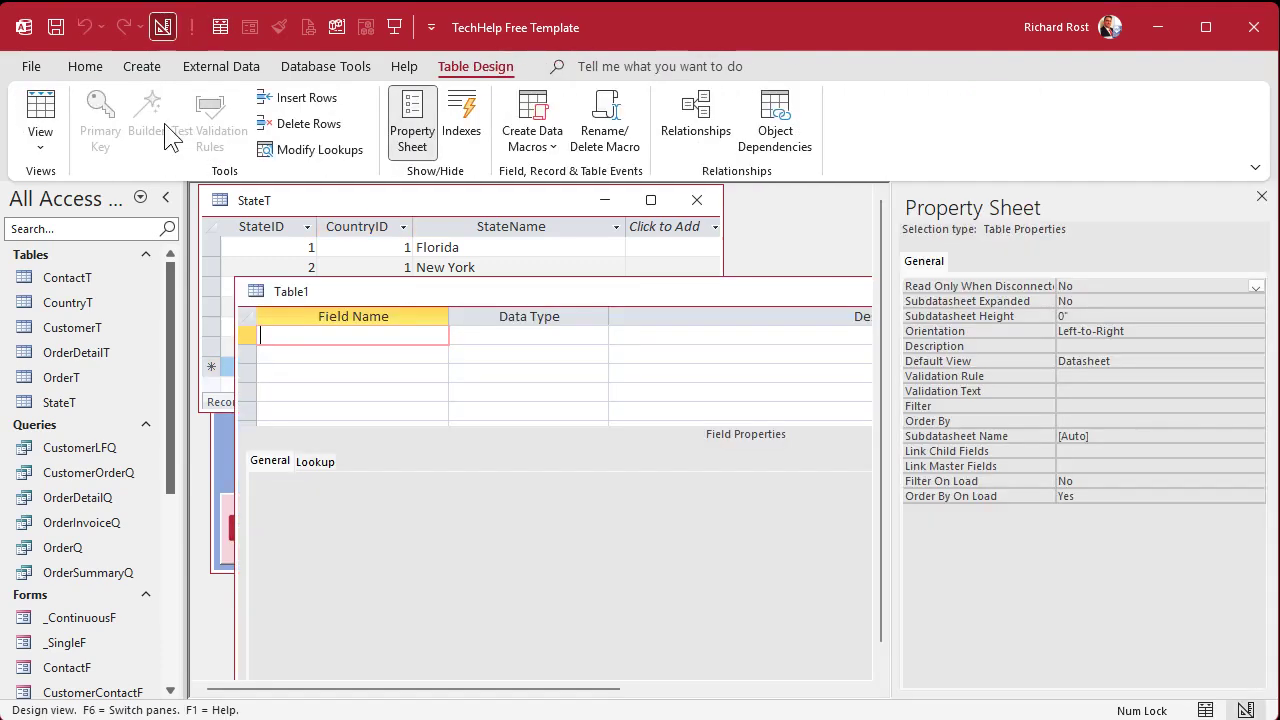
type("CountyID")
key("Tab")
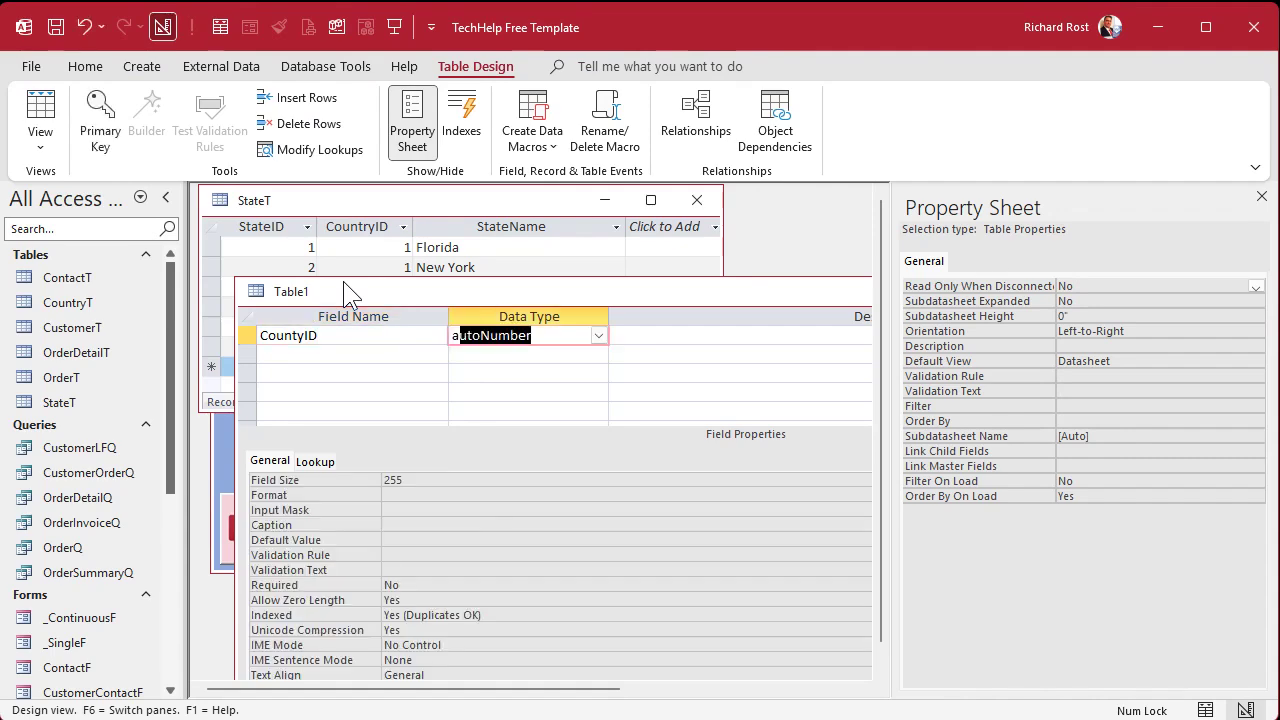
key("Tab")
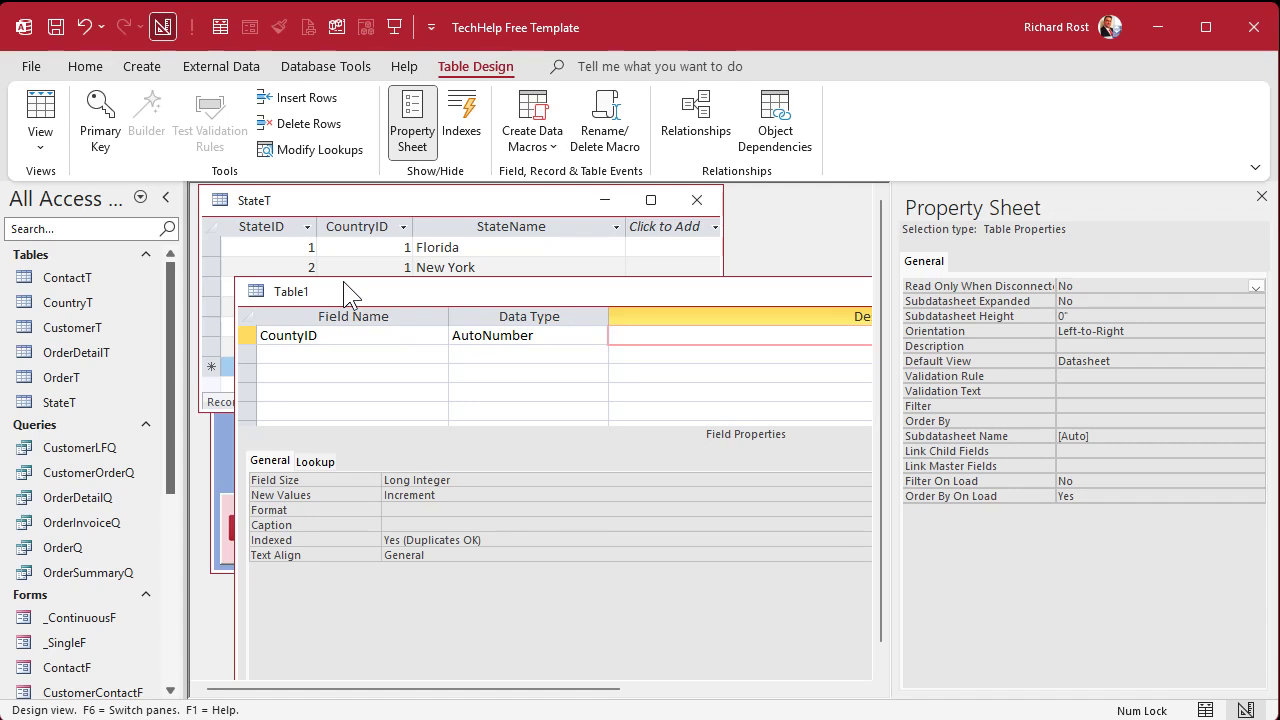
key("Tab")
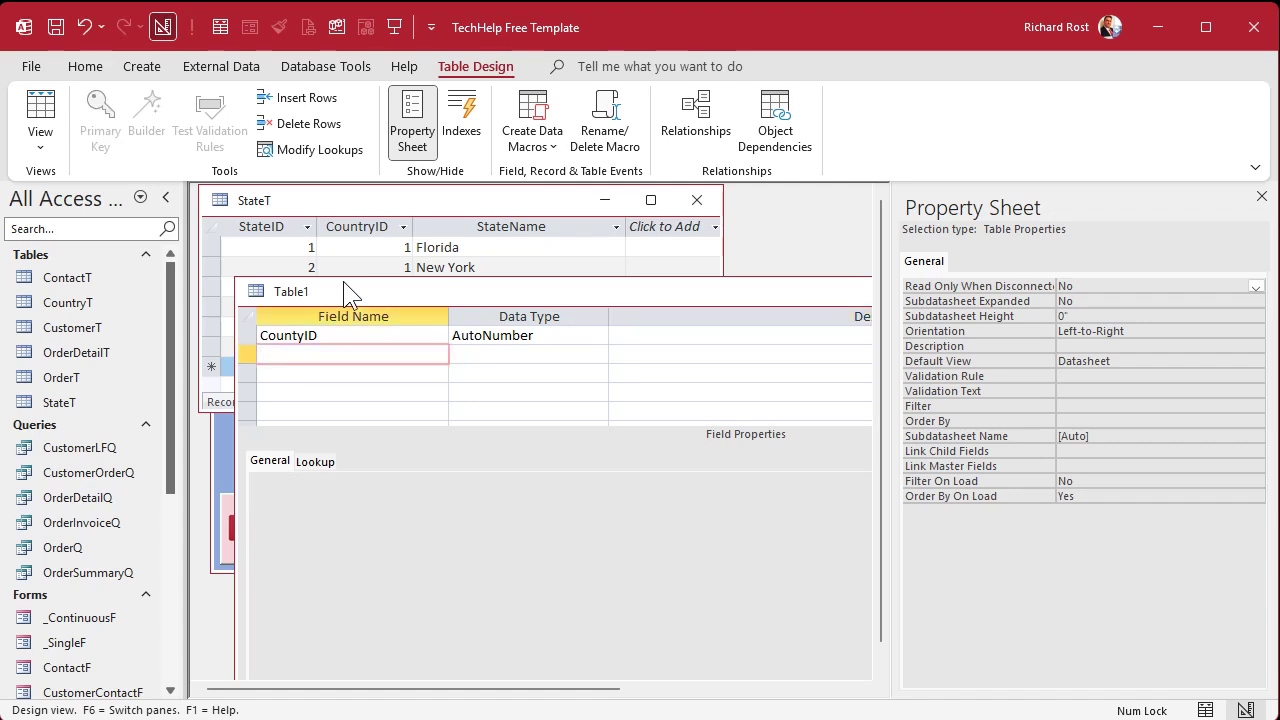
type("StateID")
key("Tab")
type("n")
key("Tab")
key("Tab")
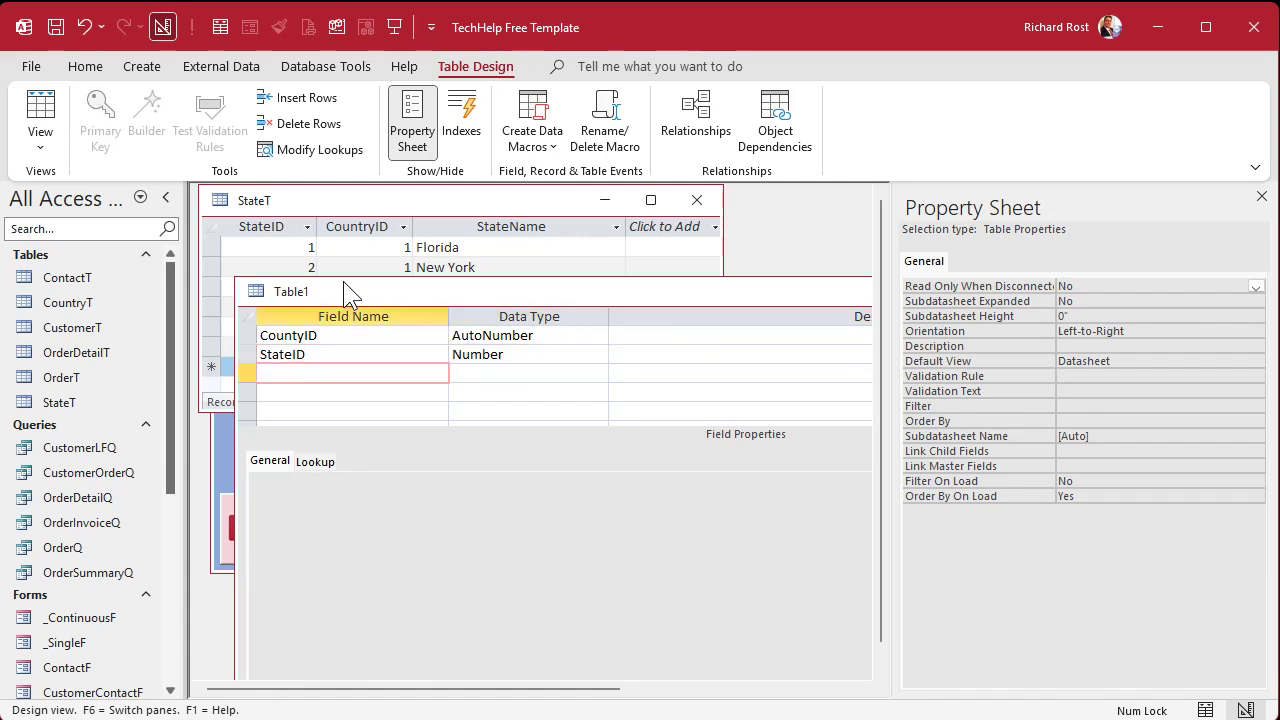
type("CountyName")
key("Tab")
key("Tab")
key("Tab")
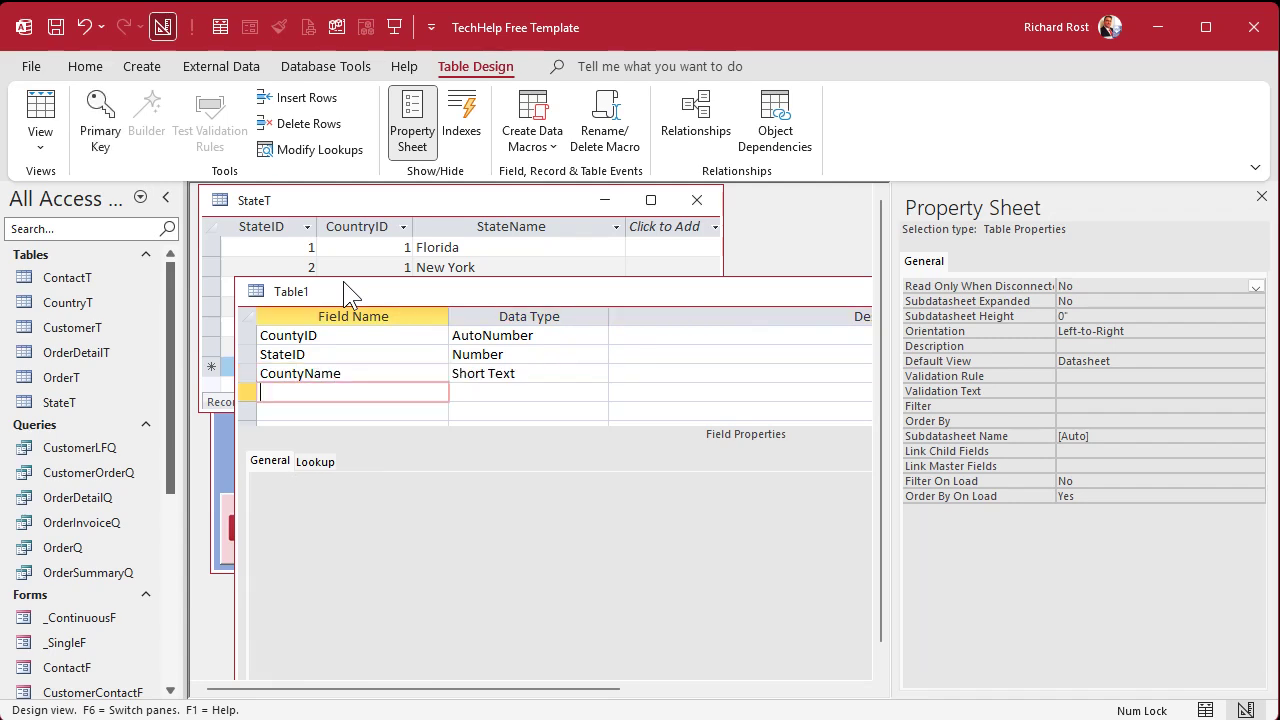
Step: Save the table as CountyT and accept adding a primary key on CountyID
key("ctrl+s")
type("CountyT")
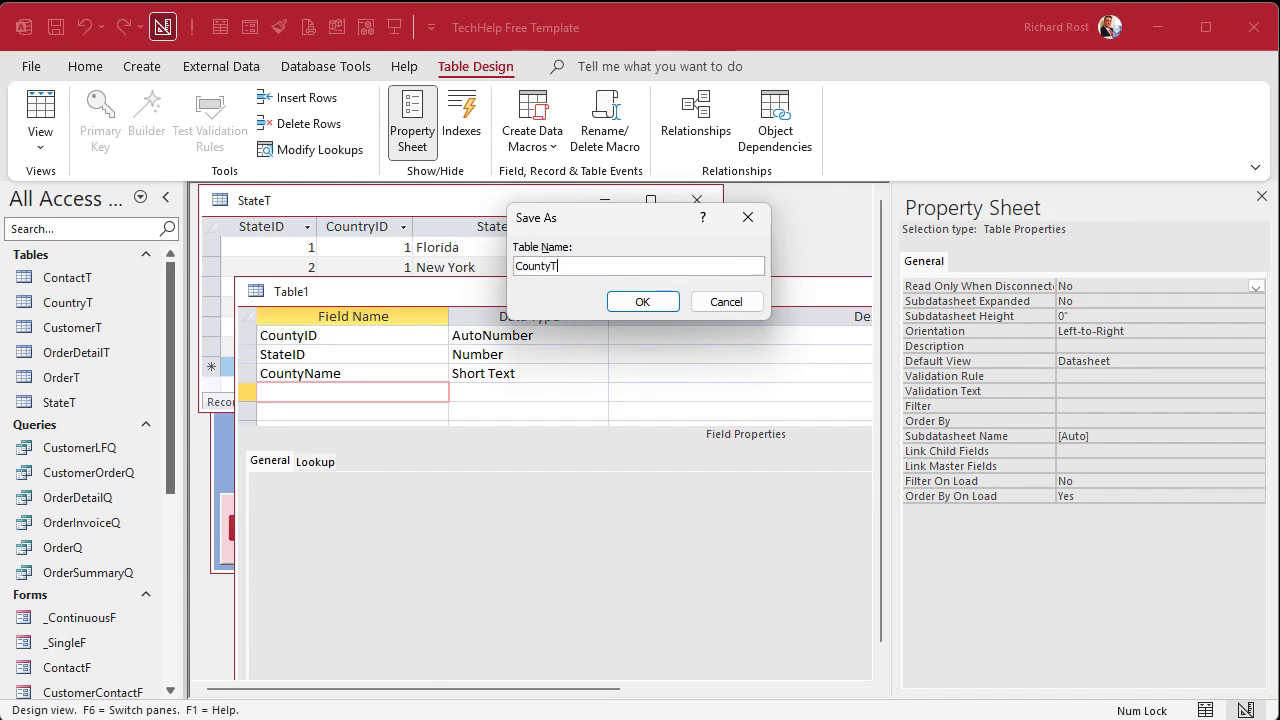
key("Return")
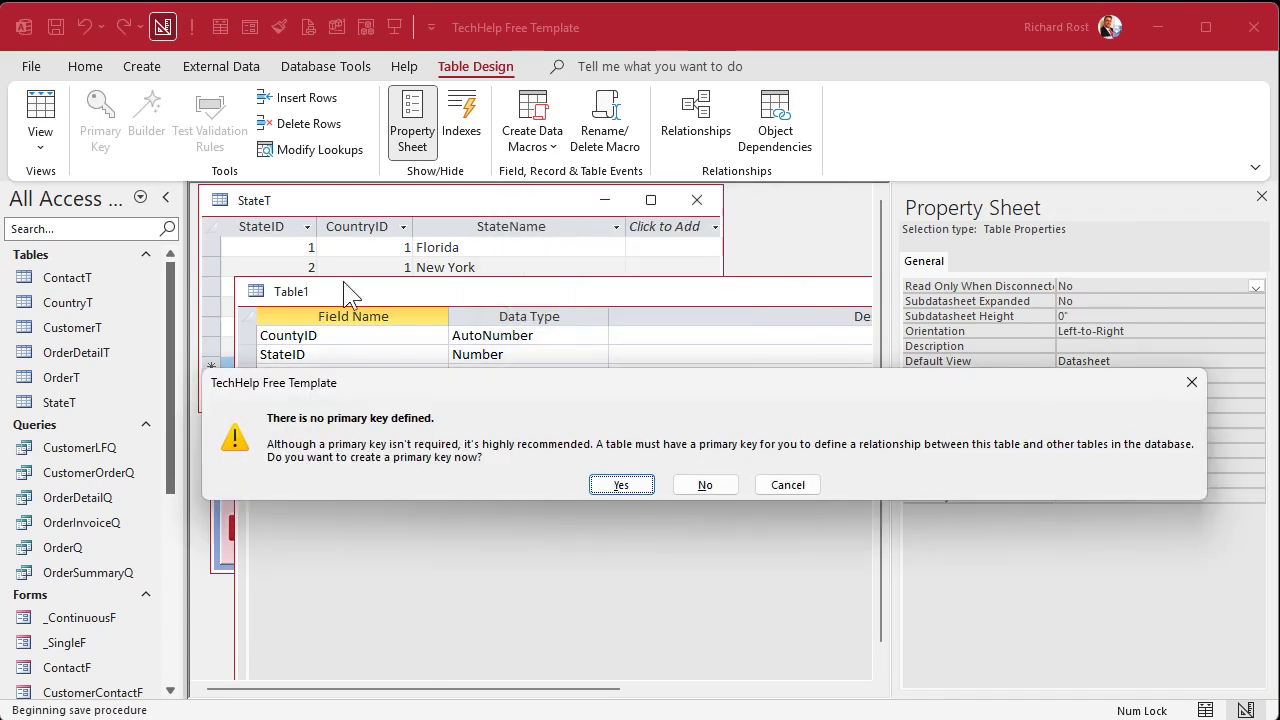
left_click(621, 483)
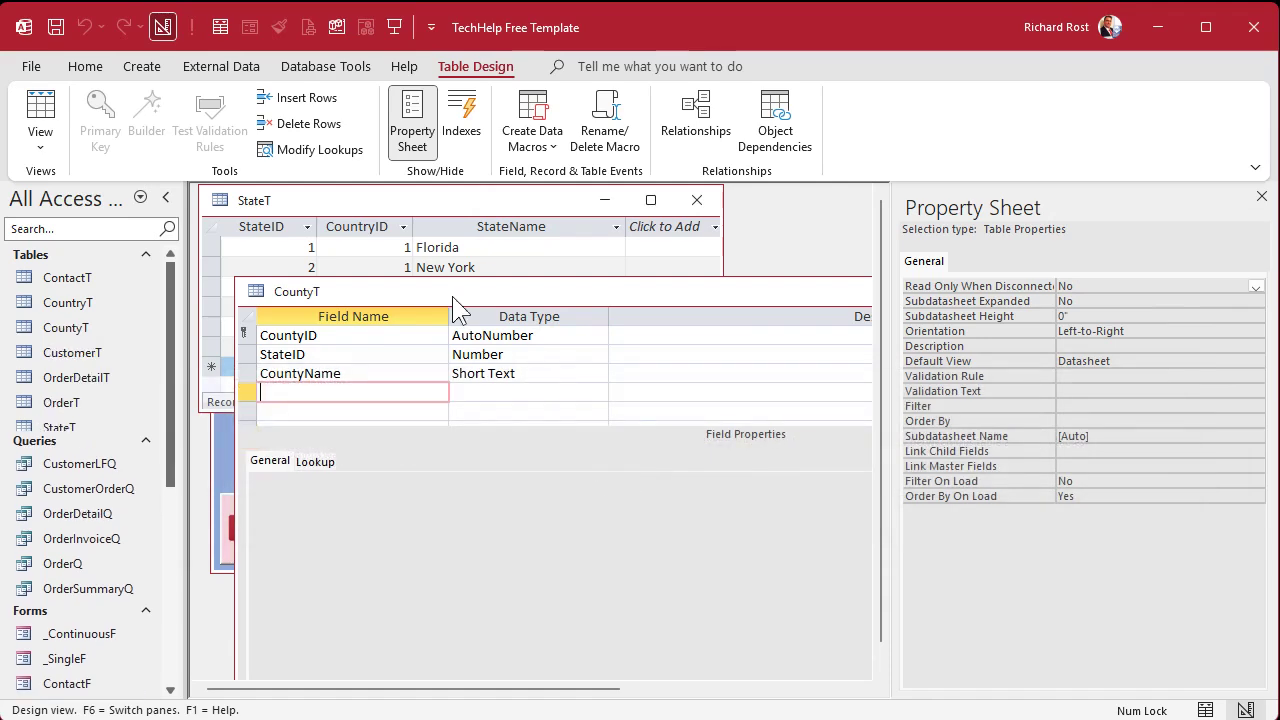
Step: Switch CountyT to datasheet view, resize its window and widen the CountyName column
left_click(40, 112)
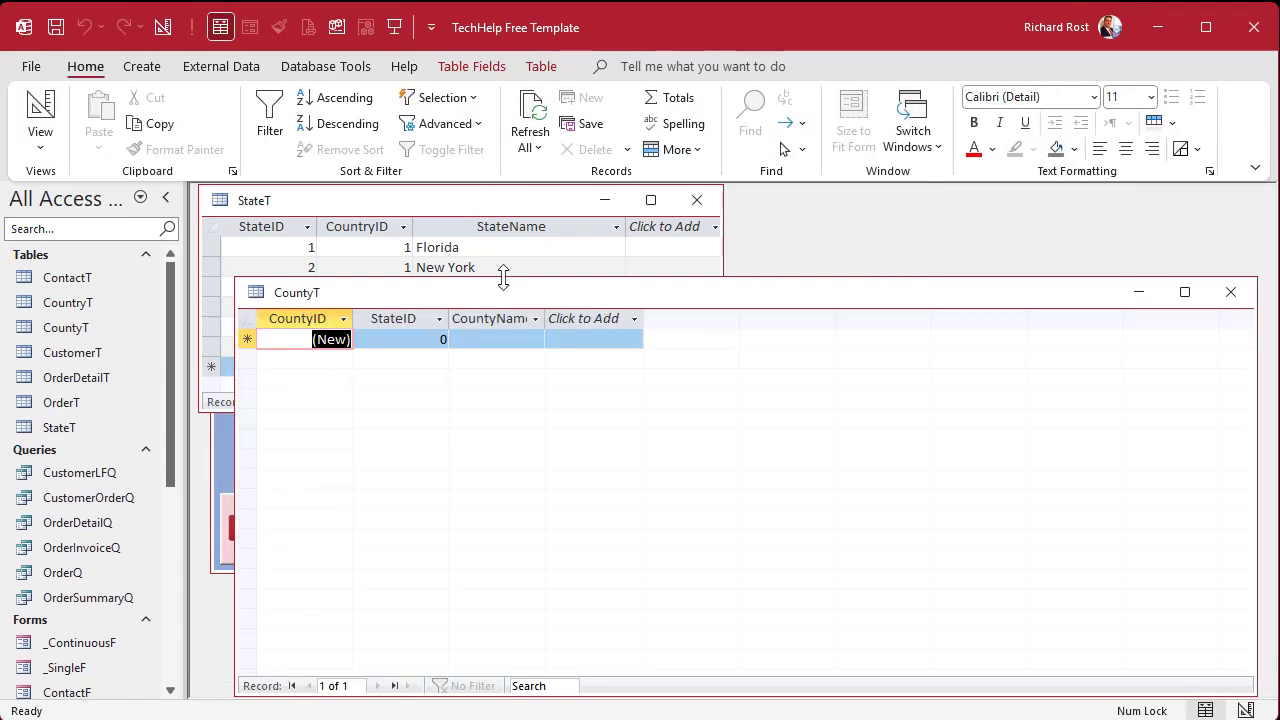
left_click_drag(503, 277, 501, 388)
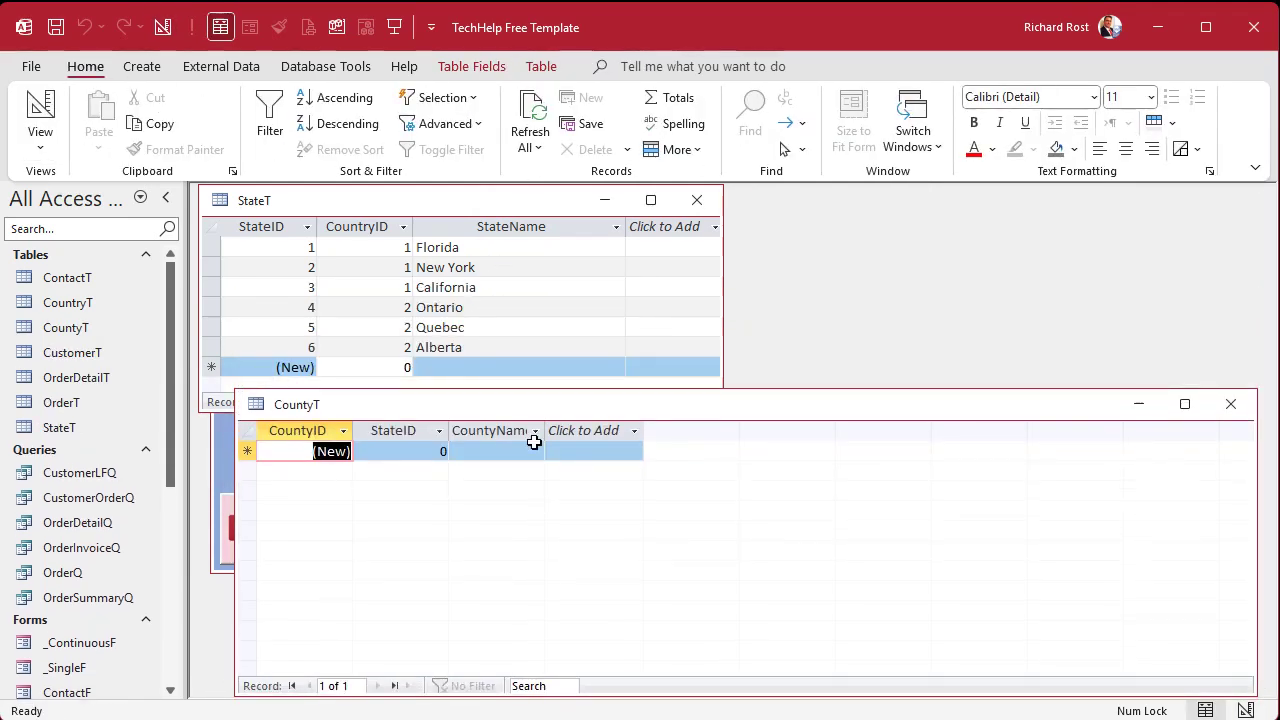
left_click_drag(543, 431, 611, 431)
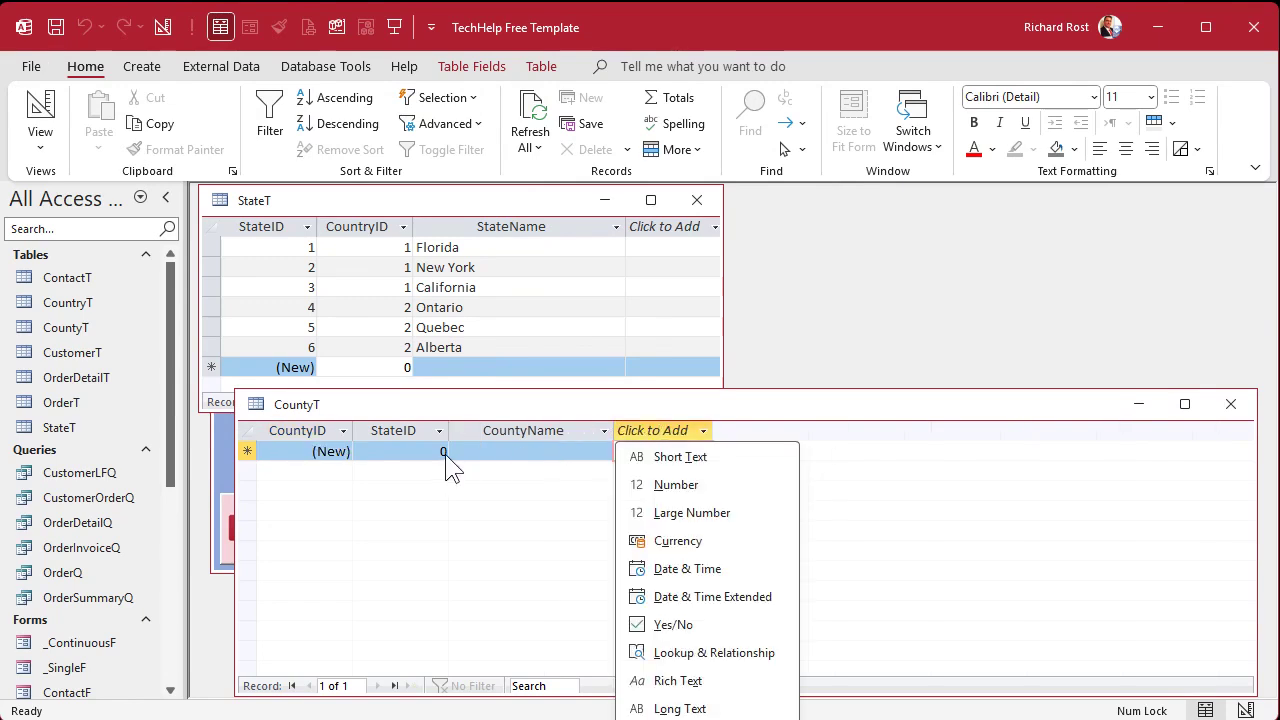
key("Escape")
Step: Enter counties Lee, Collier and Charlotte under StateID 1
left_click(438, 451)
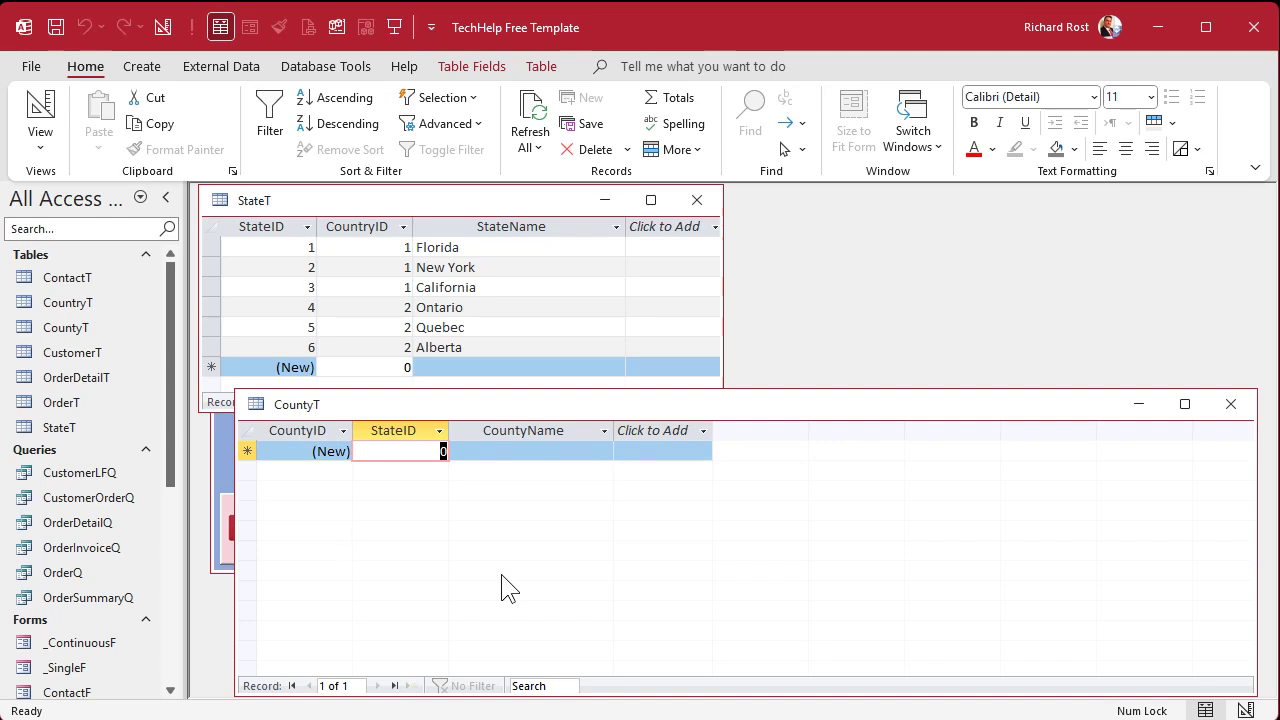
type("1")
key("Tab")
type("L")
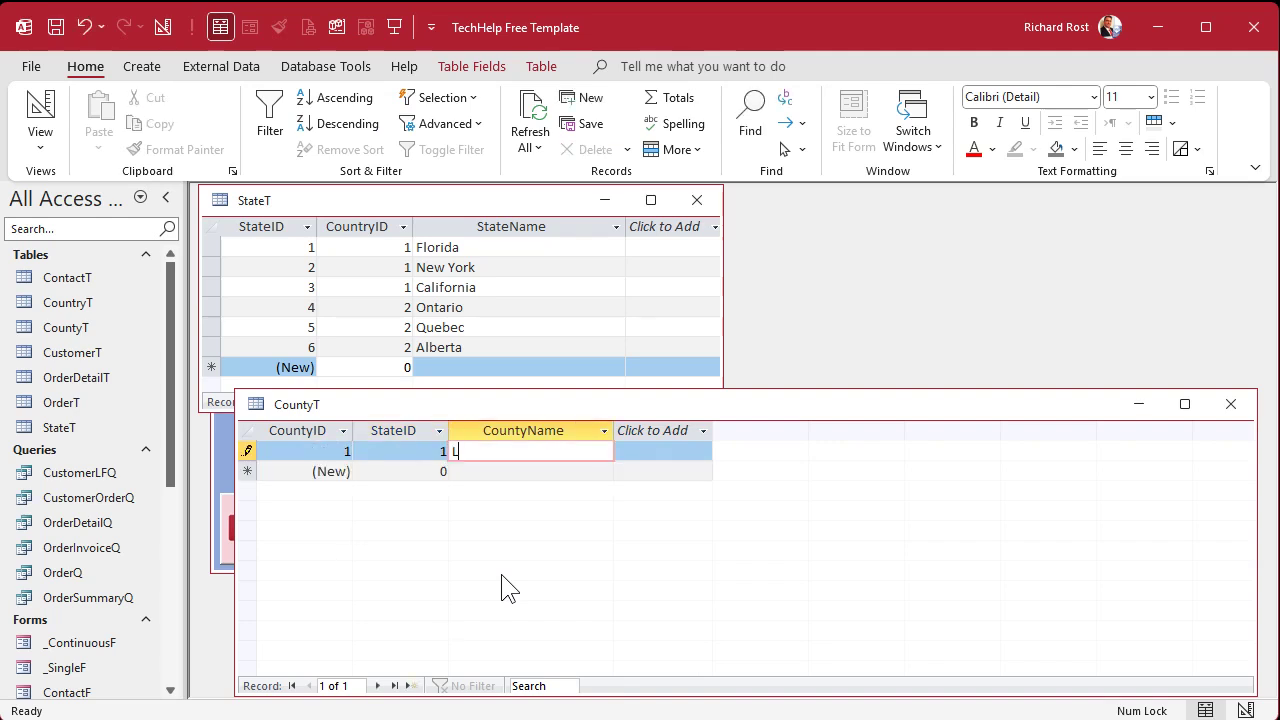
type("ee")
key("Tab")
key("Tab")
type("1")
key("Tab")
type("C")
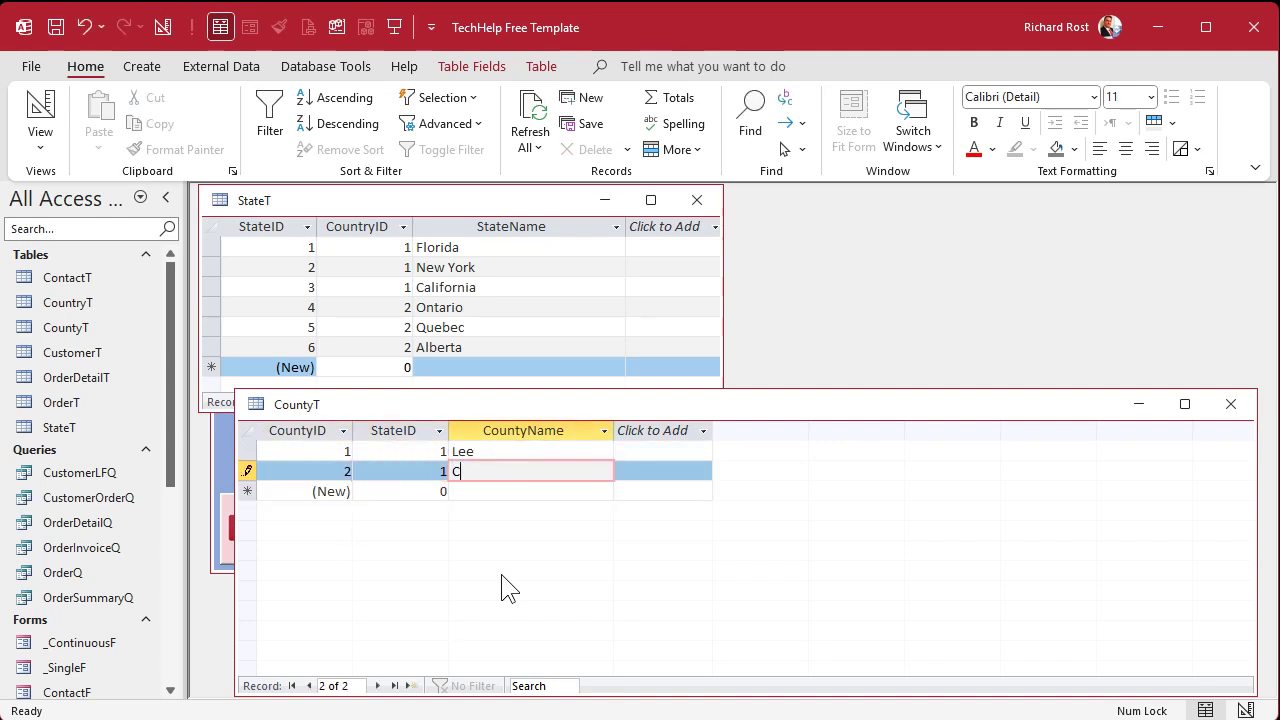
type("ollier")
key("Tab")
key("Tab")
type("1")
key("Tab")
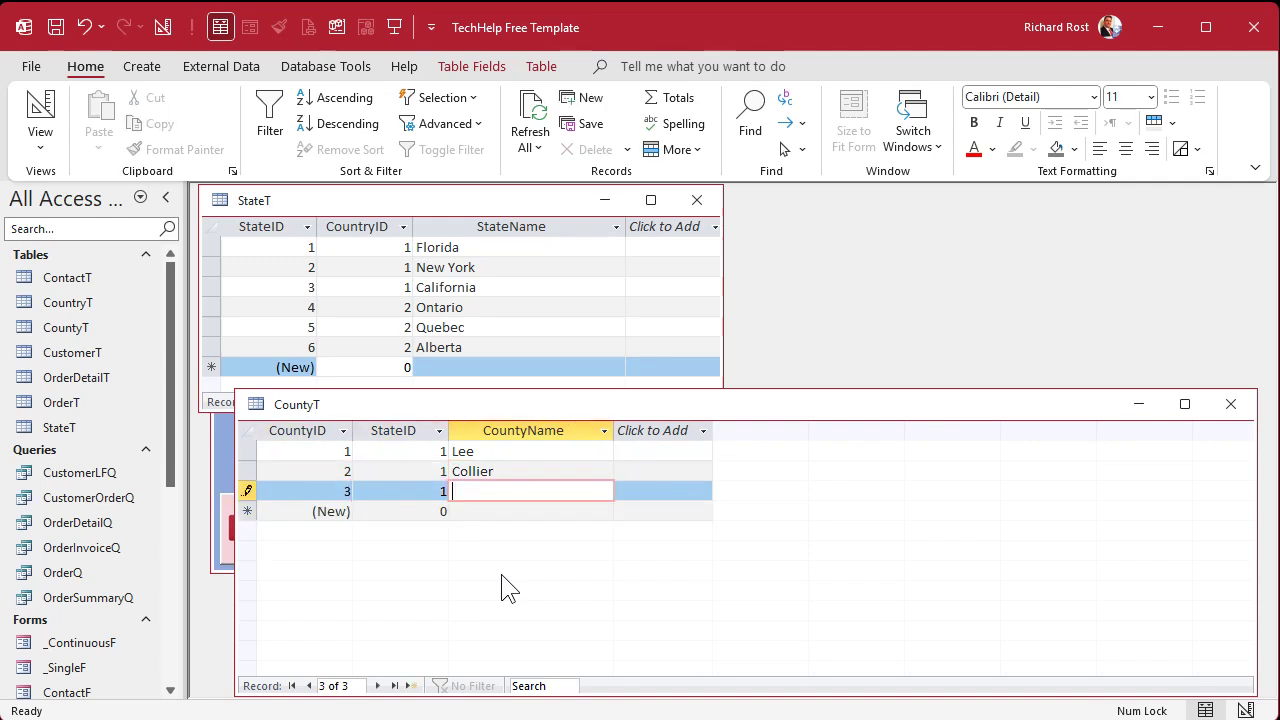
type("Charlotte")
key("Tab")
key("Tab")
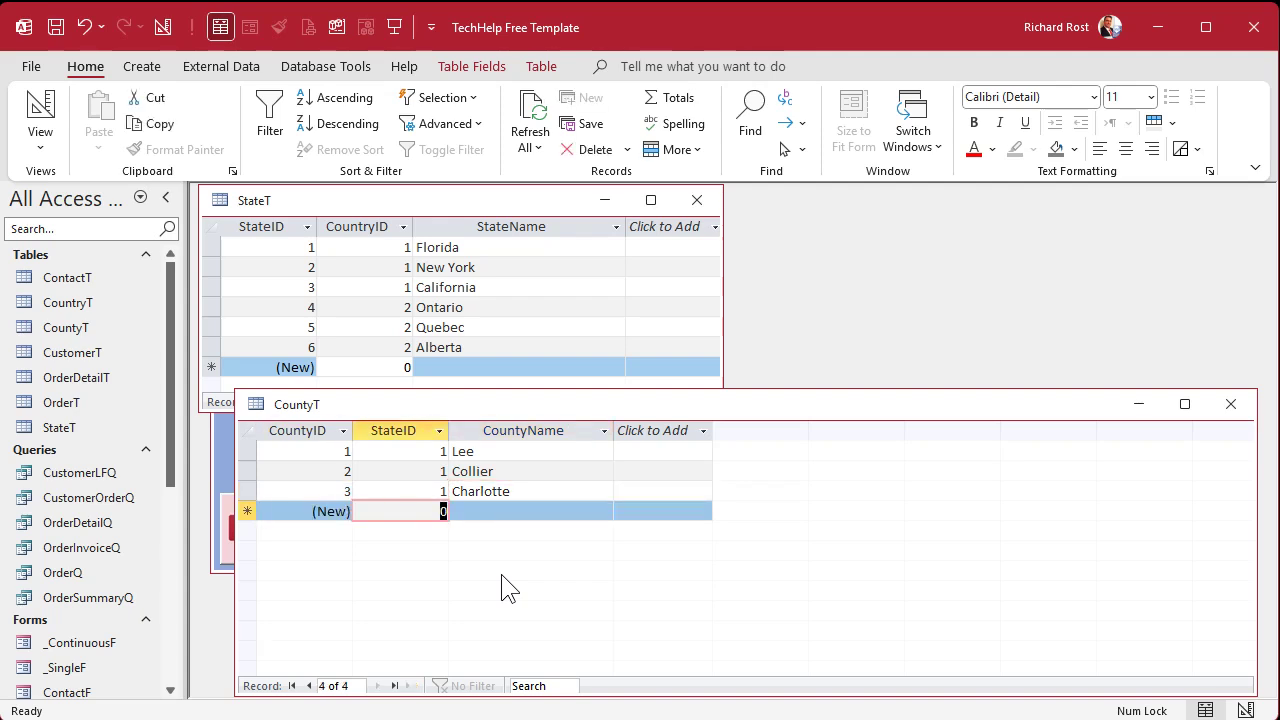
Step: Add counties Erie, Genesee and Niagara under StateID 2
type("2")
key("Tab")
type("Erie")
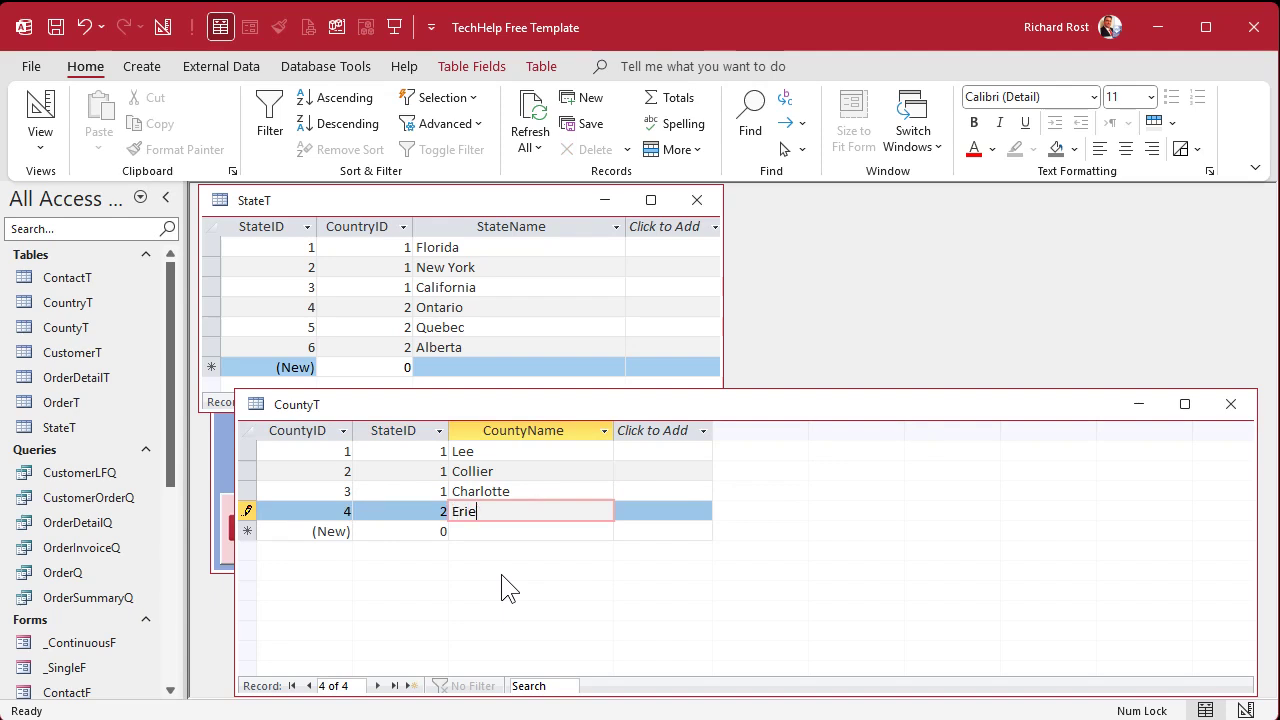
key("Tab")
key("Tab")
type("2")
key("Tab")
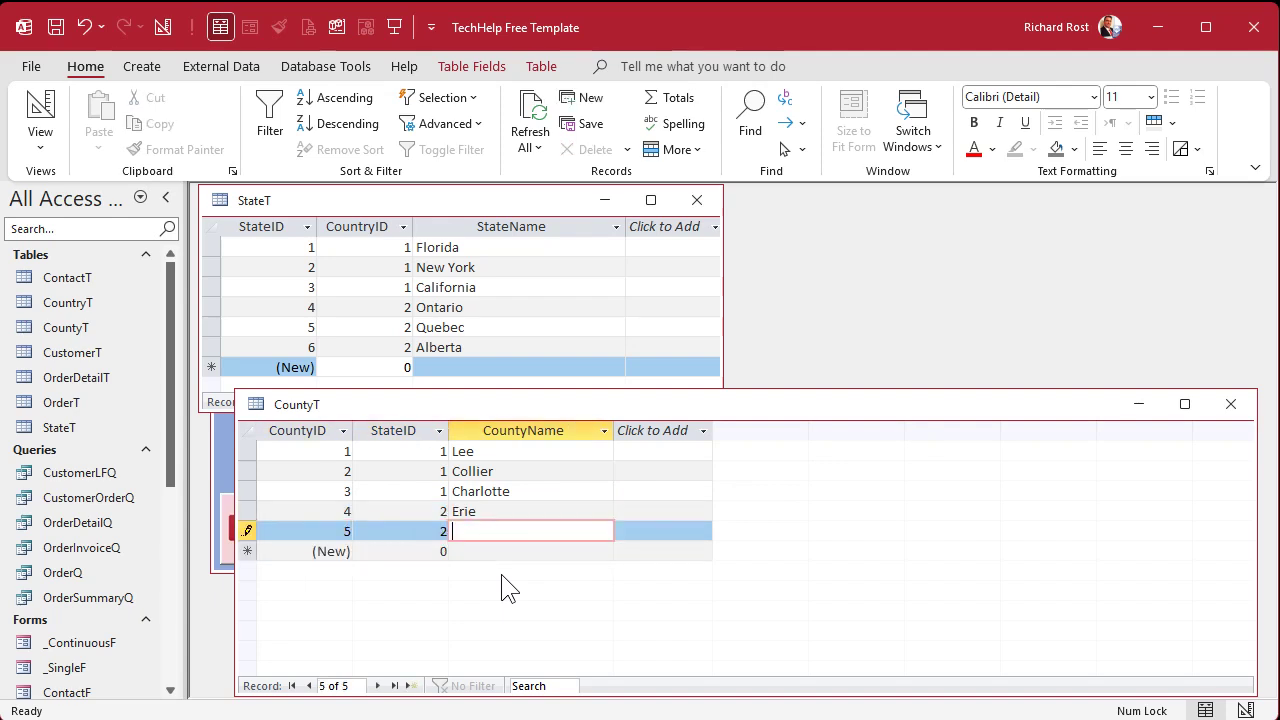
type("Genesee")
key("Tab")
key("Tab")
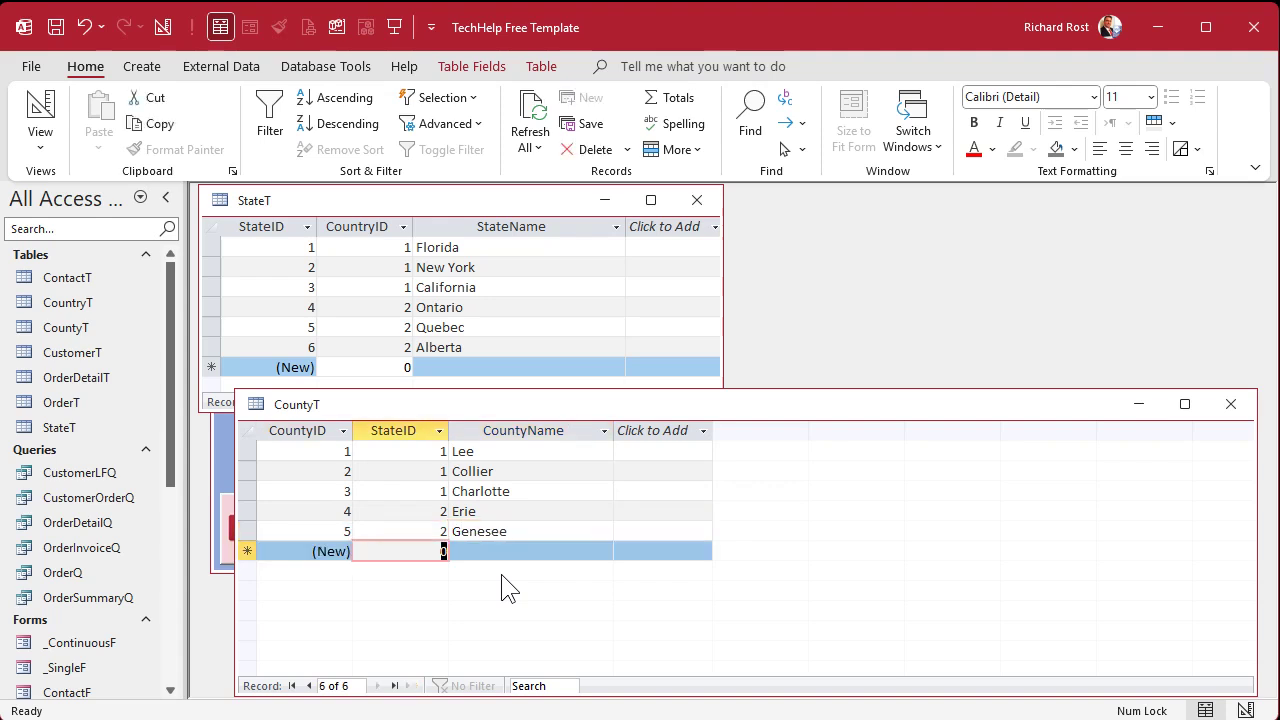
type("2")
key("Tab")
type("Niagar")
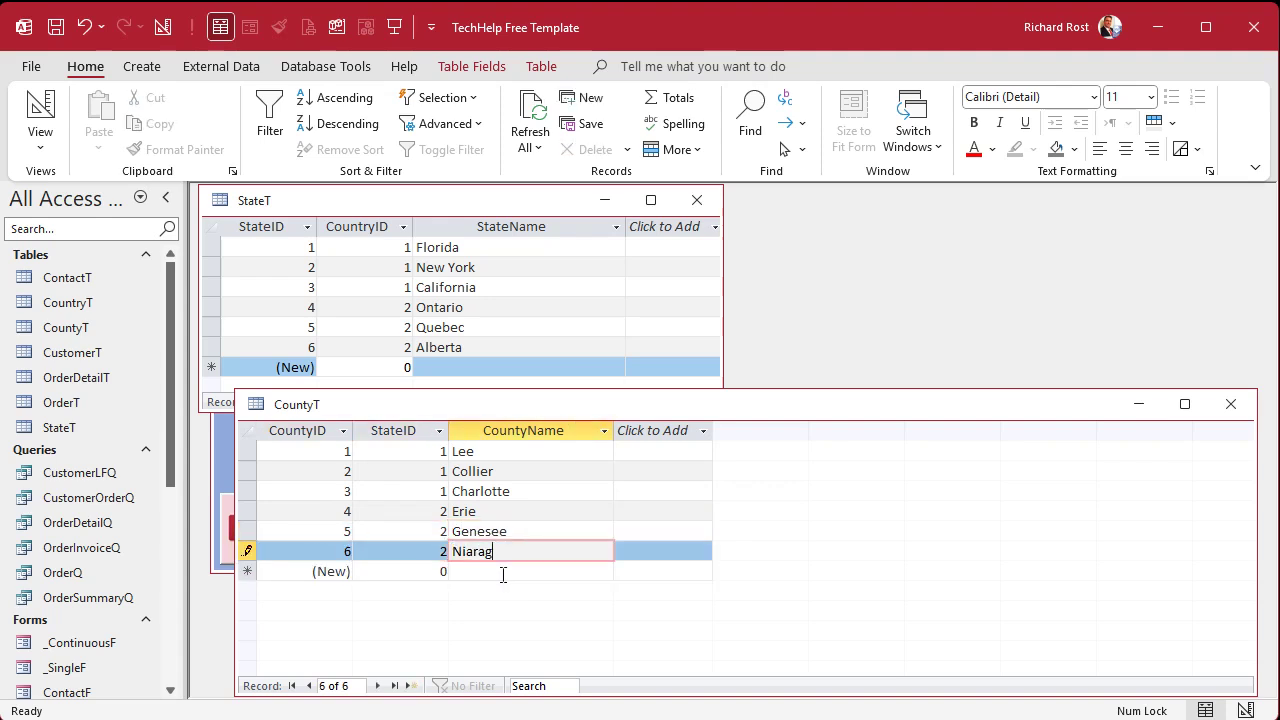
key("BackSpace")
key("BackSpace")
key("BackSpace")
type("gara")
key("Tab")
key("Tab")
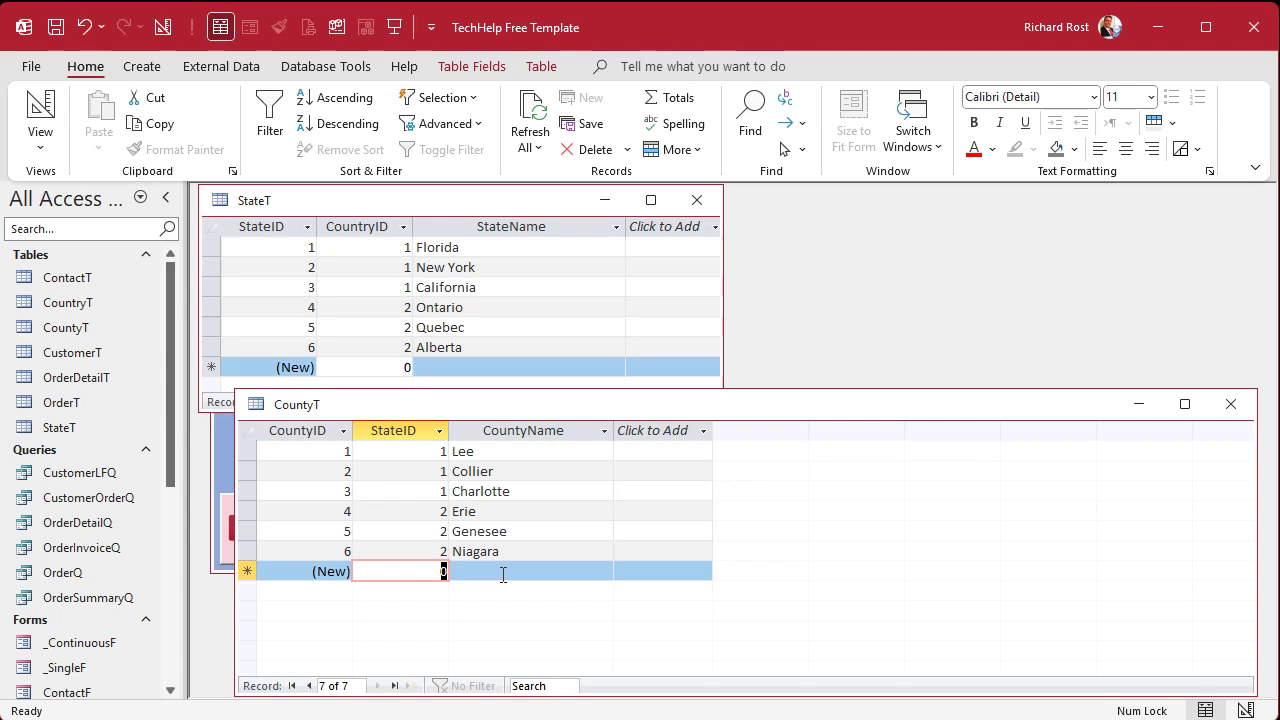
Step: Add counties Niagara, Toronto and Hamilton under StateID 4
type("4")
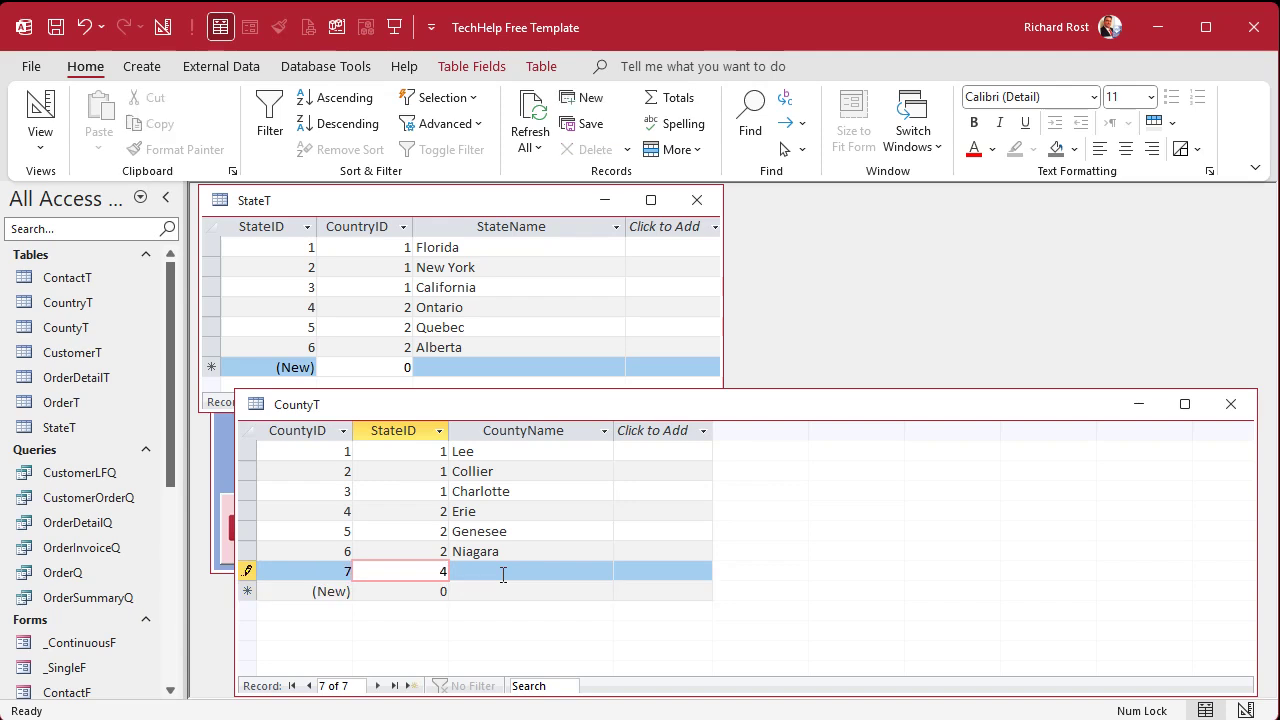
left_click(503, 574)
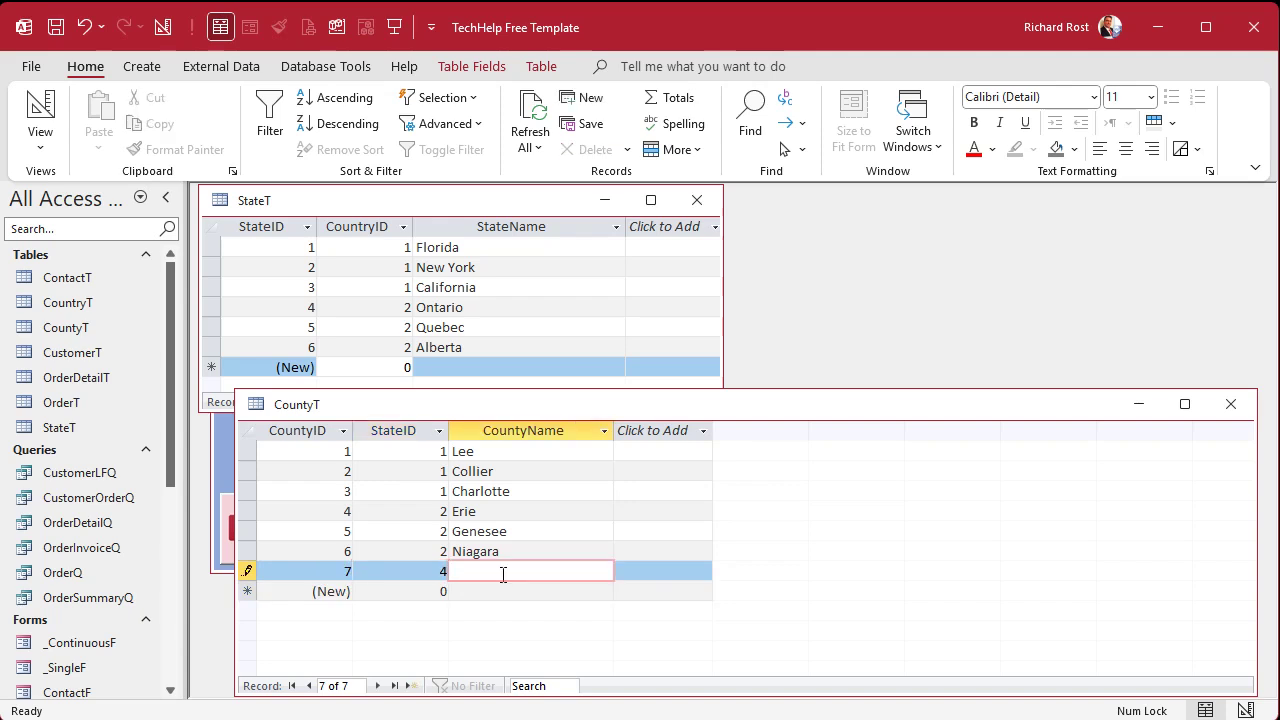
type("Niagara")
key("Tab")
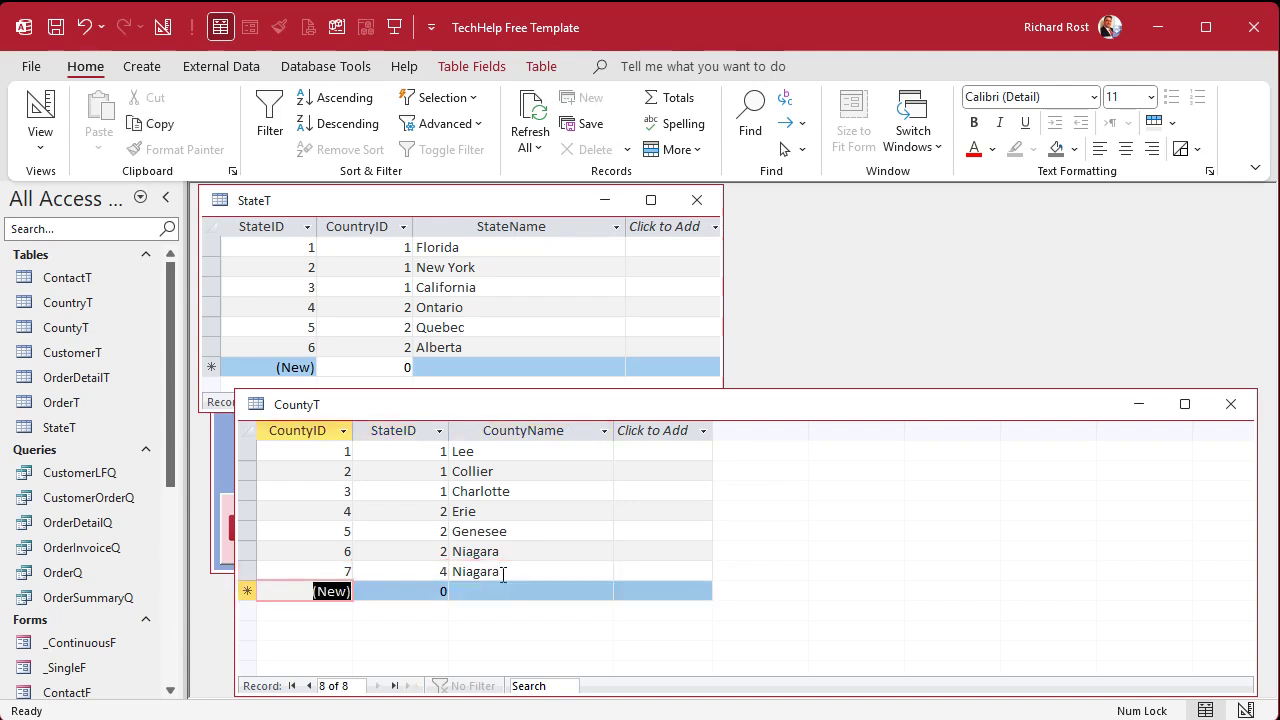
key("Tab")
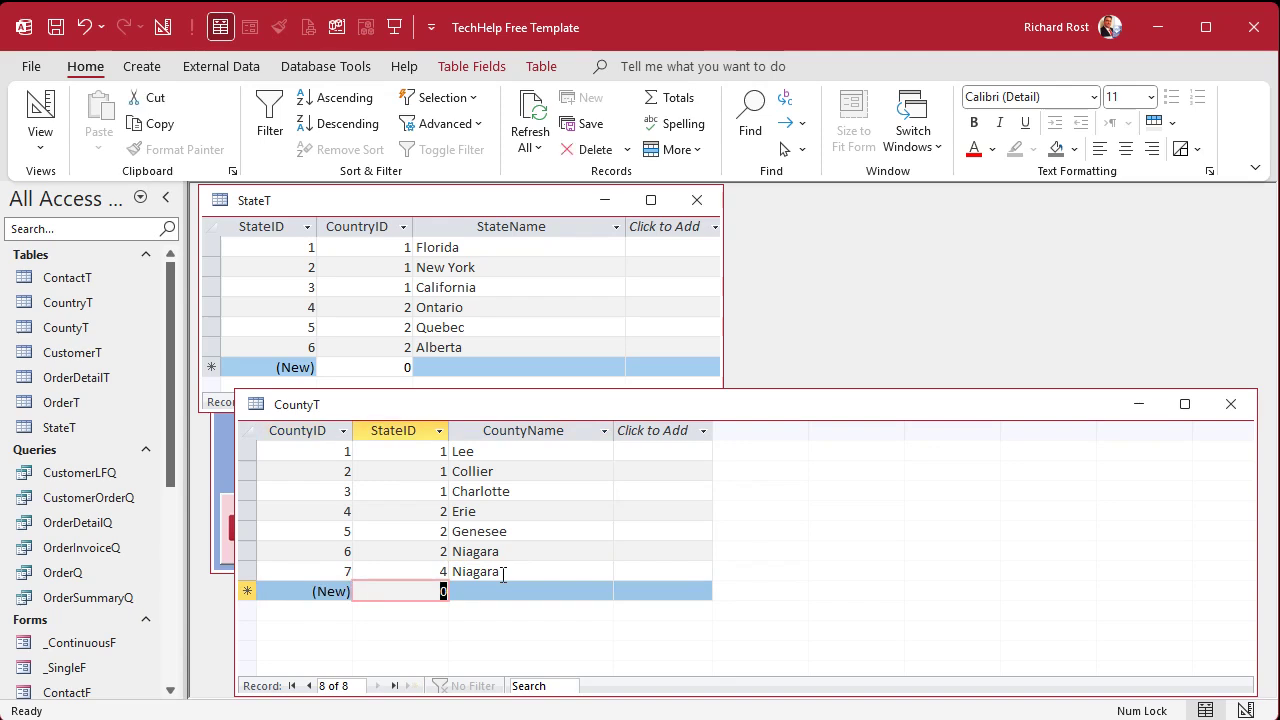
type("4")
key("Tab")
type("Toron")
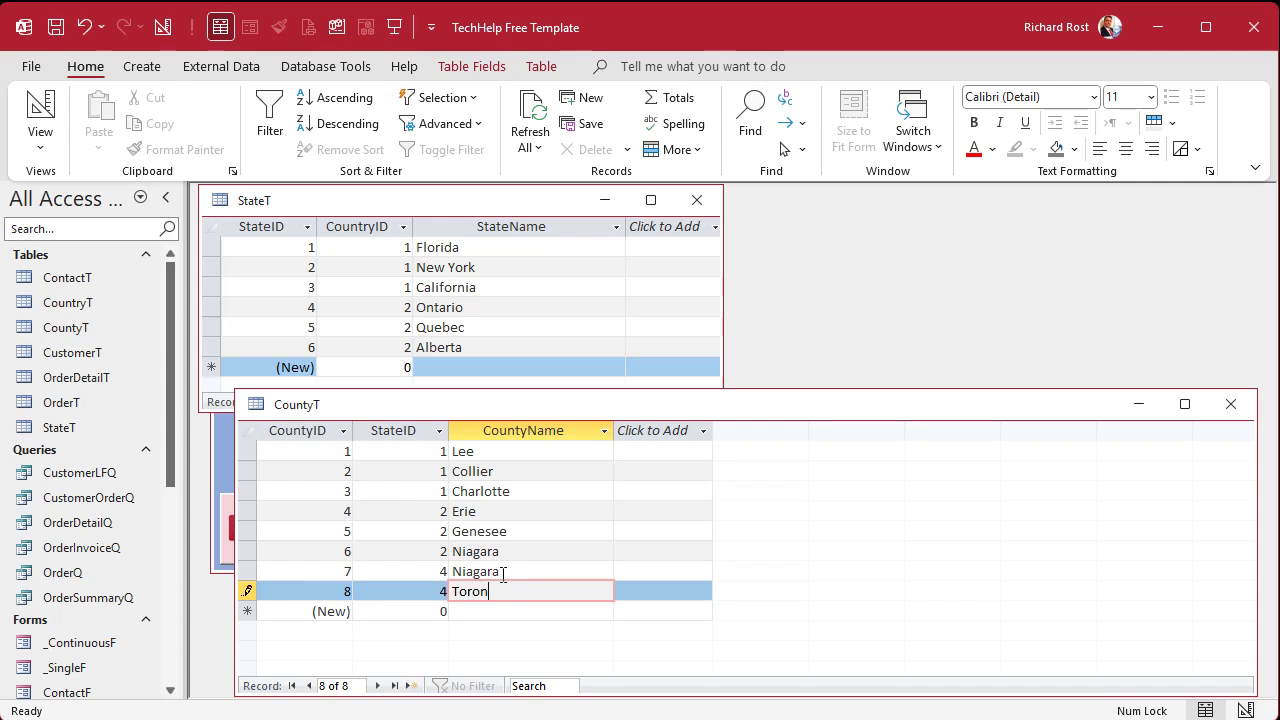
type("to")
key("Tab")
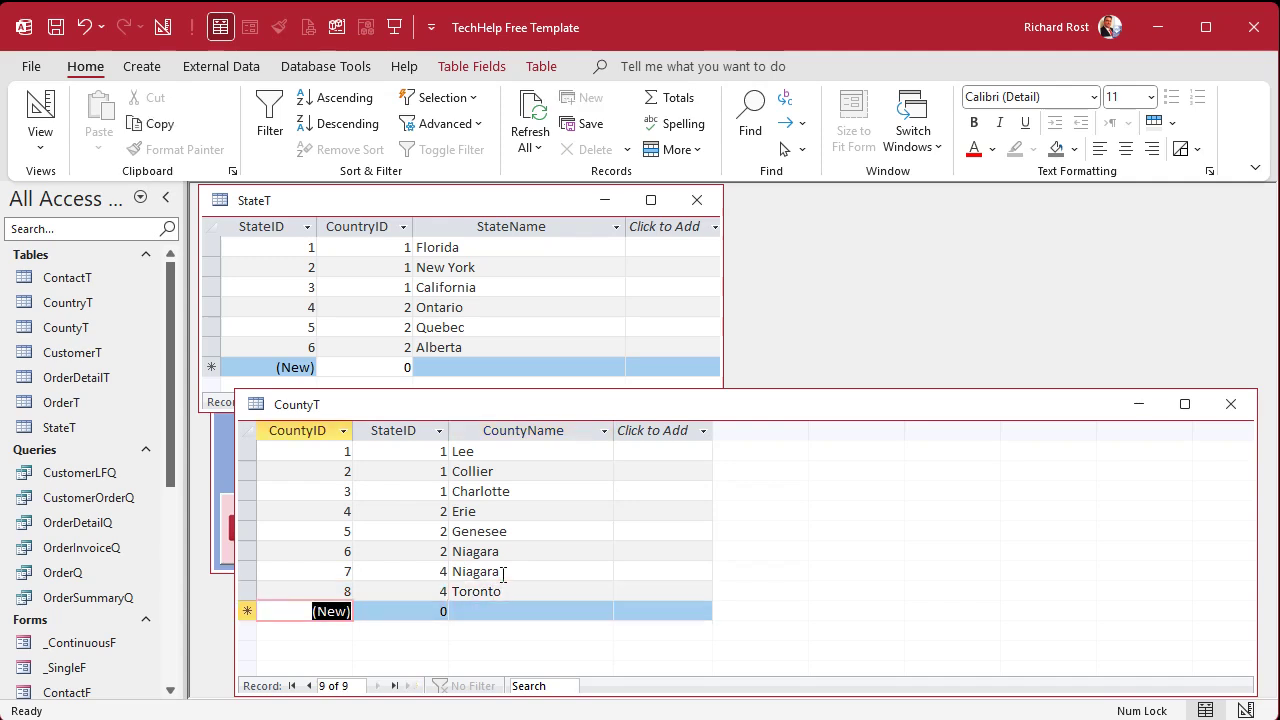
key("Tab")
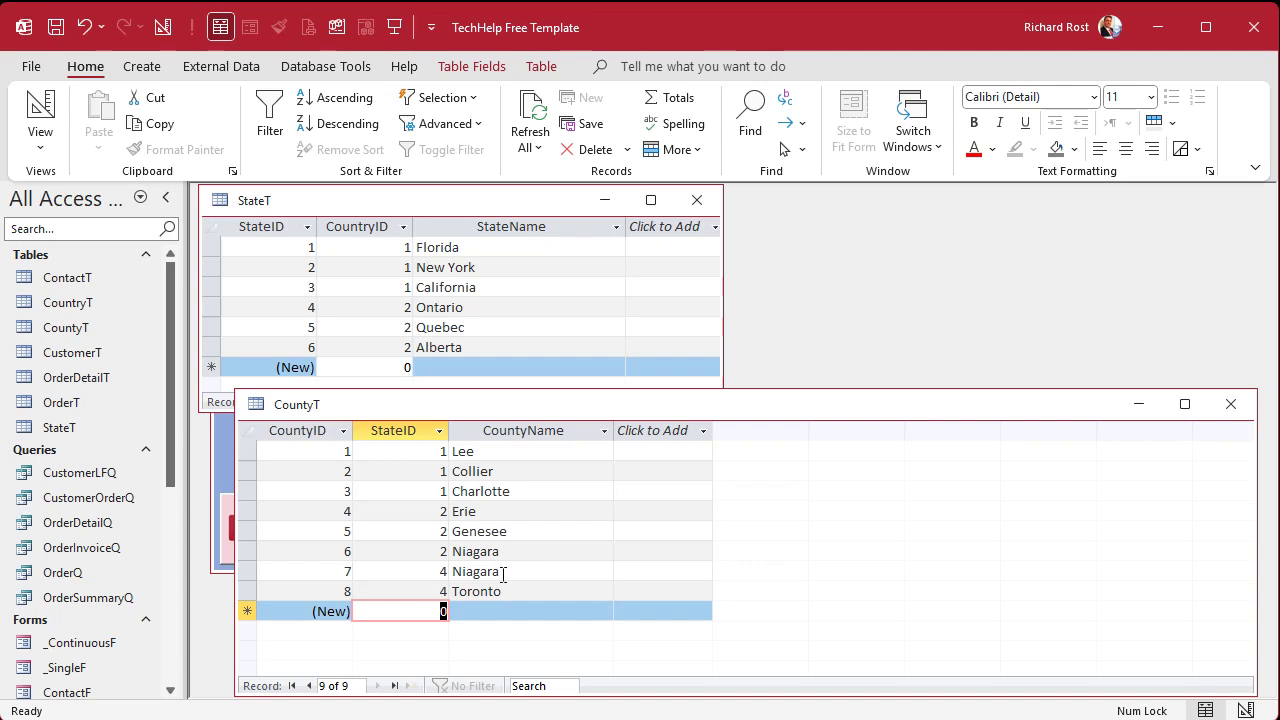
type("4")
key("Tab")
type("Hamilton")
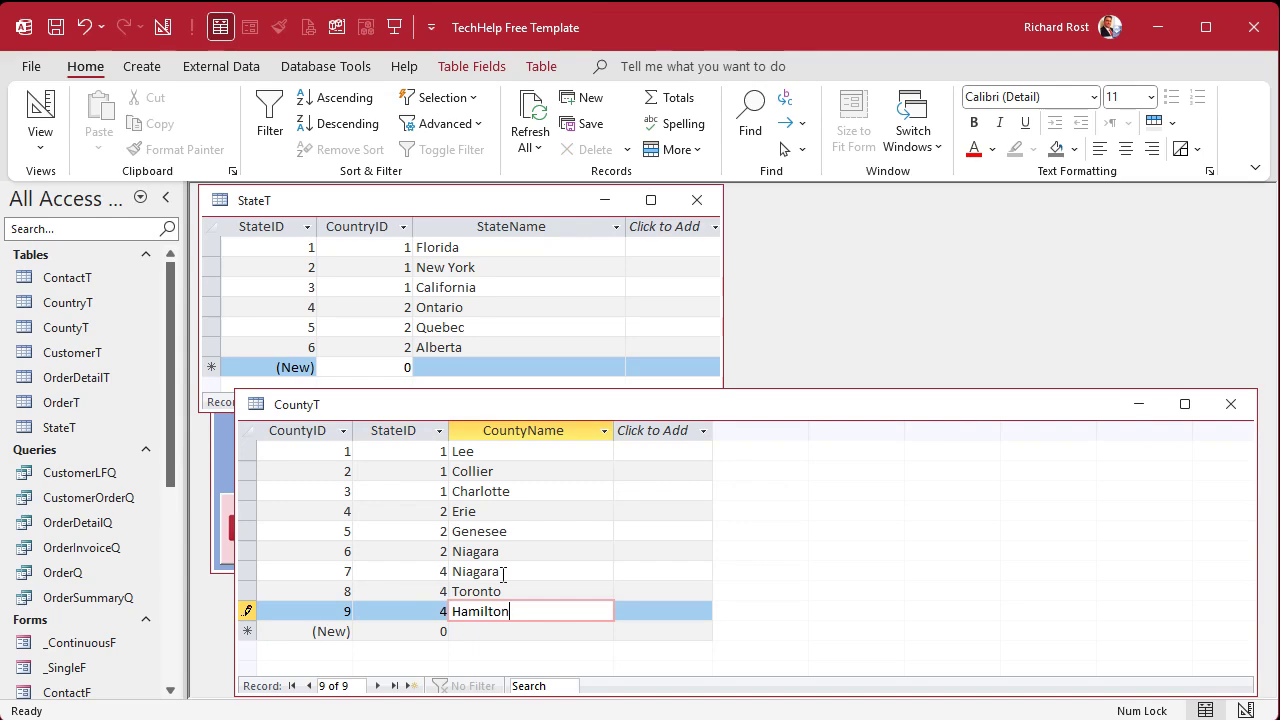
key("Tab")
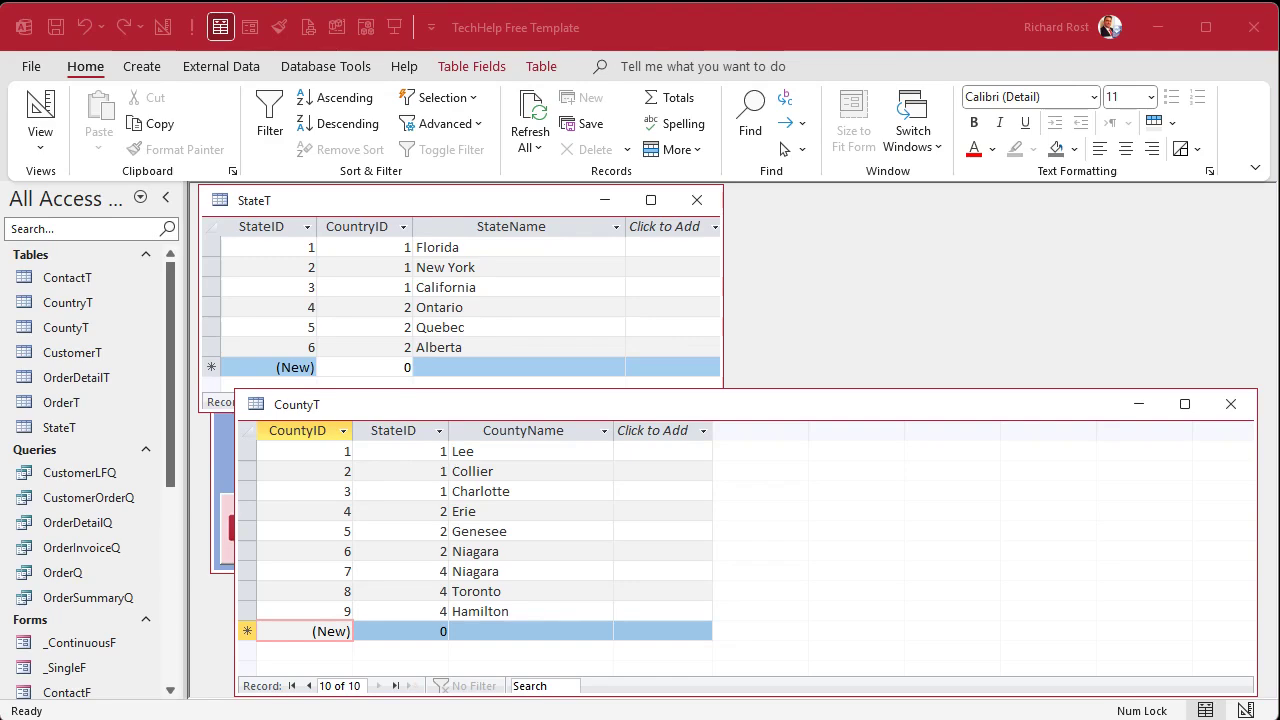
Step: Close StateT, move the county table higher, and start a new table in Design view
left_click(686, 205)
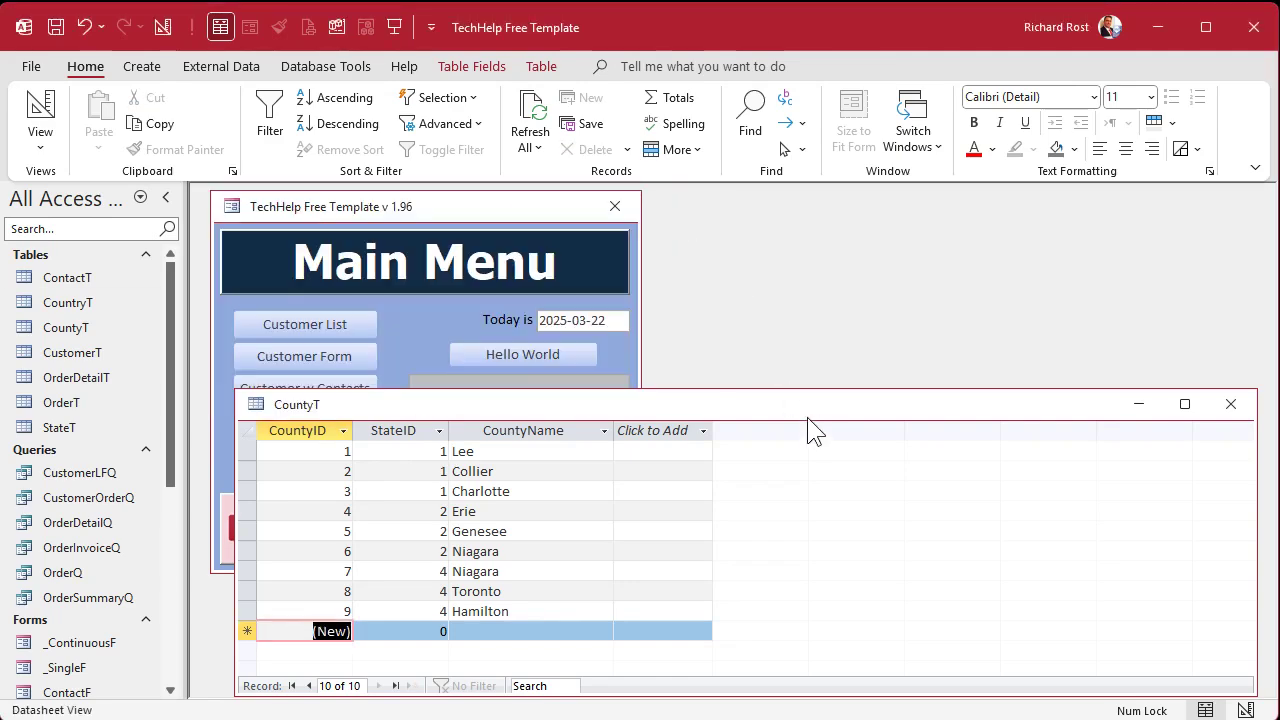
left_click_drag(807, 412, 780, 212)
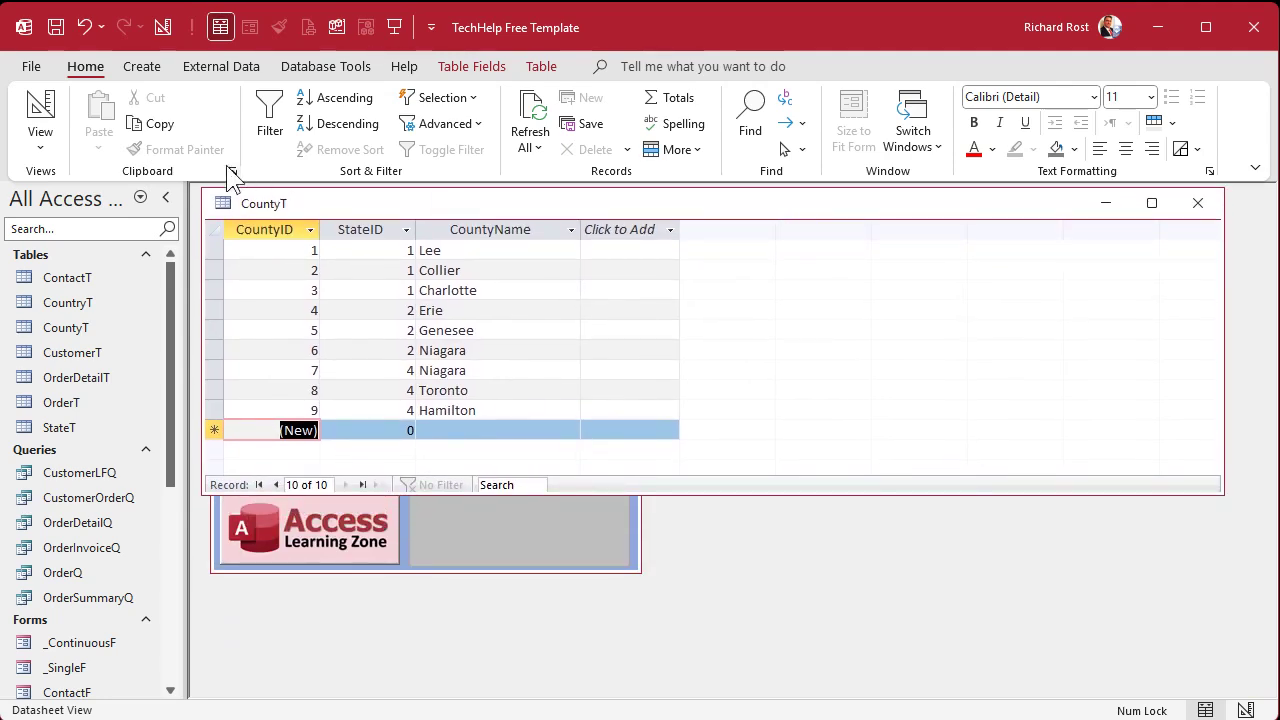
left_click(141, 66)
left_click(171, 119)
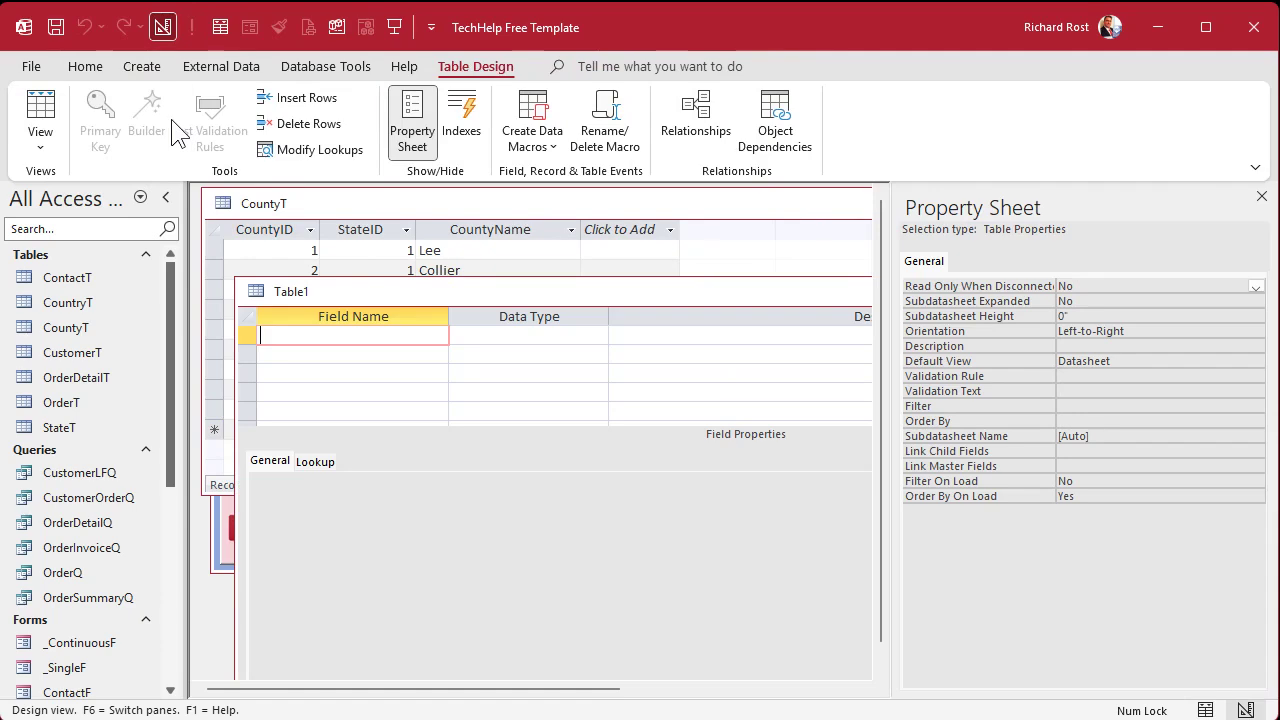
Step: Define fields CityID (AutoNumber), CountyID (Number) and CityName (Short Text)
type("CityID")
key("Tab")
type("AutoNumber")
key("Tab")
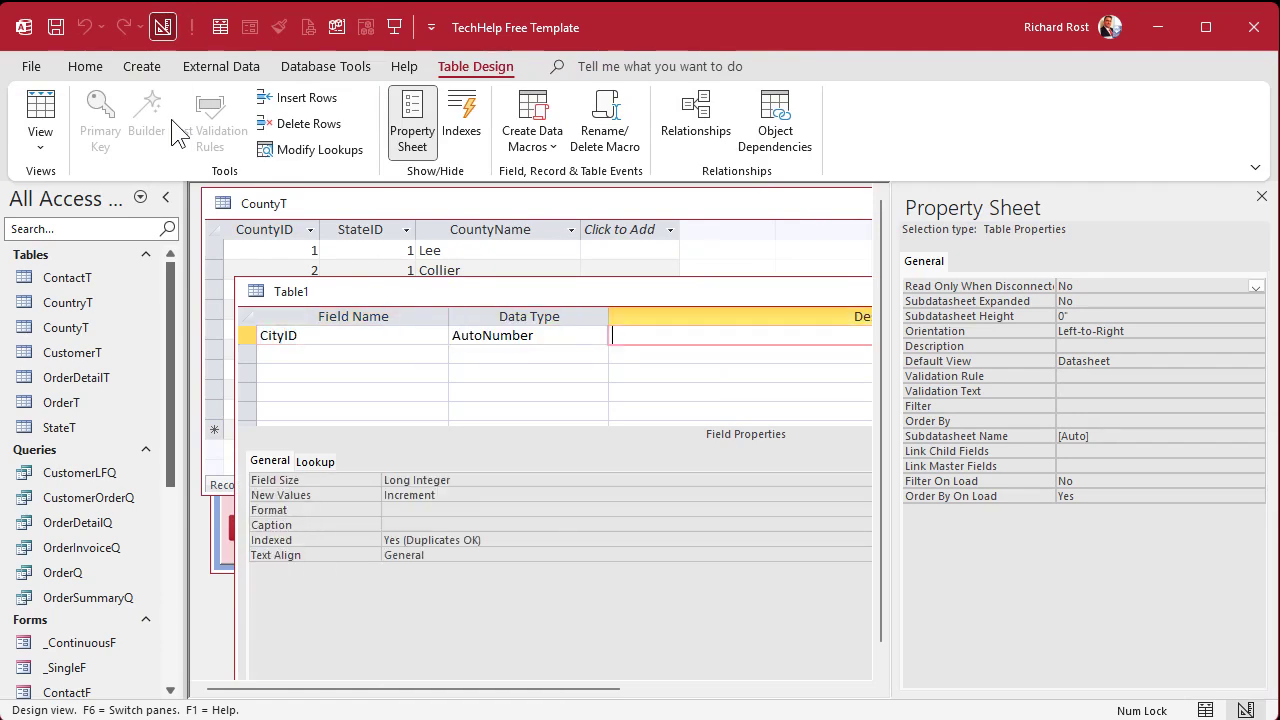
key("Tab")
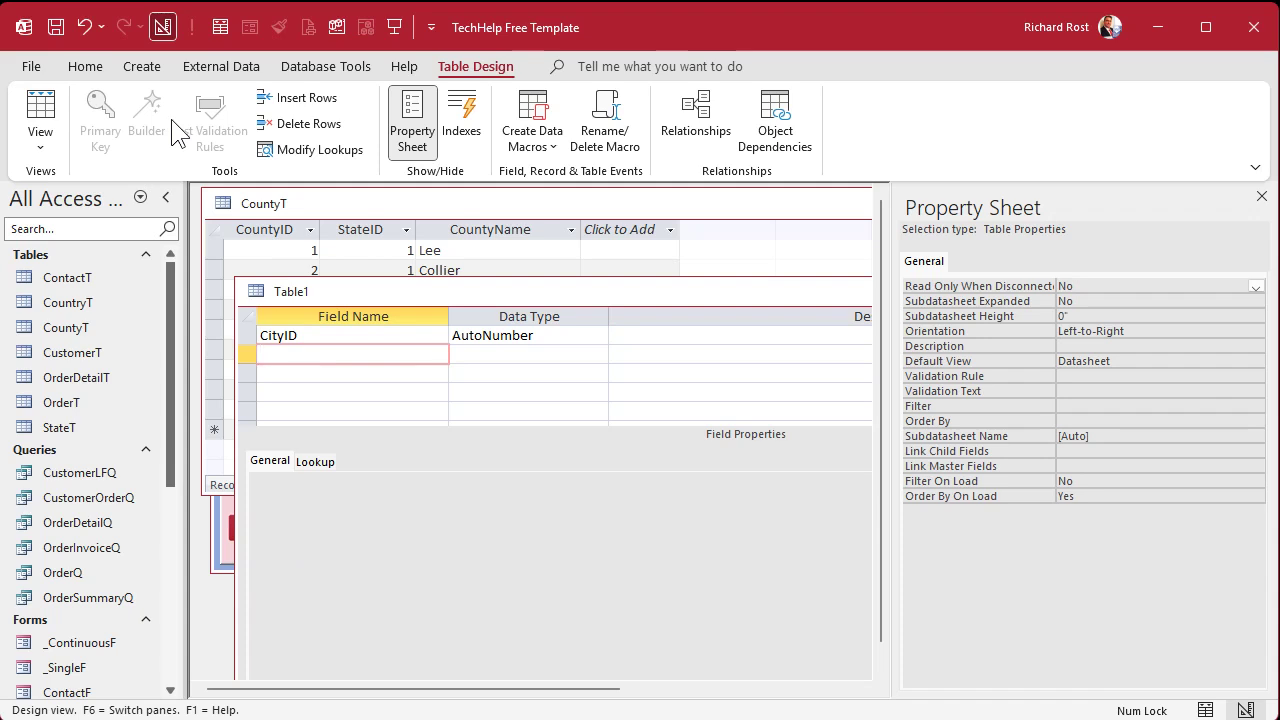
type("CountyID")
key("Tab")
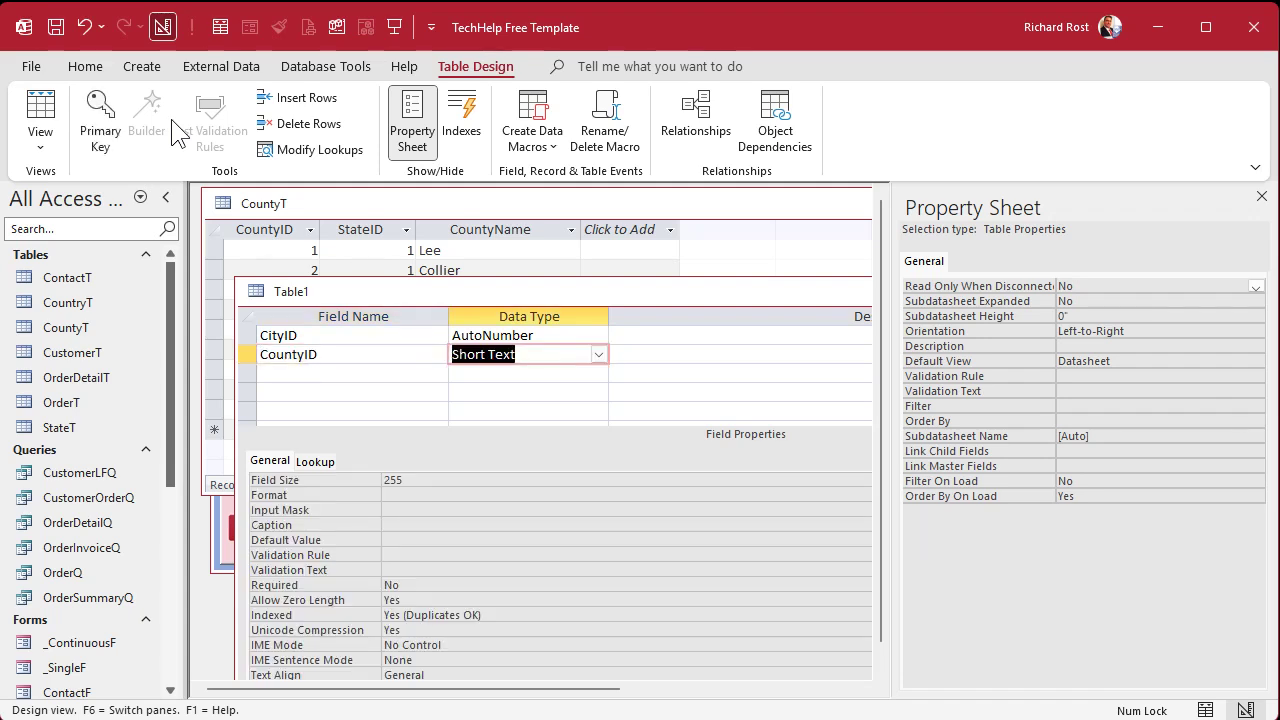
type("Number")
key("Tab")
key("Tab")
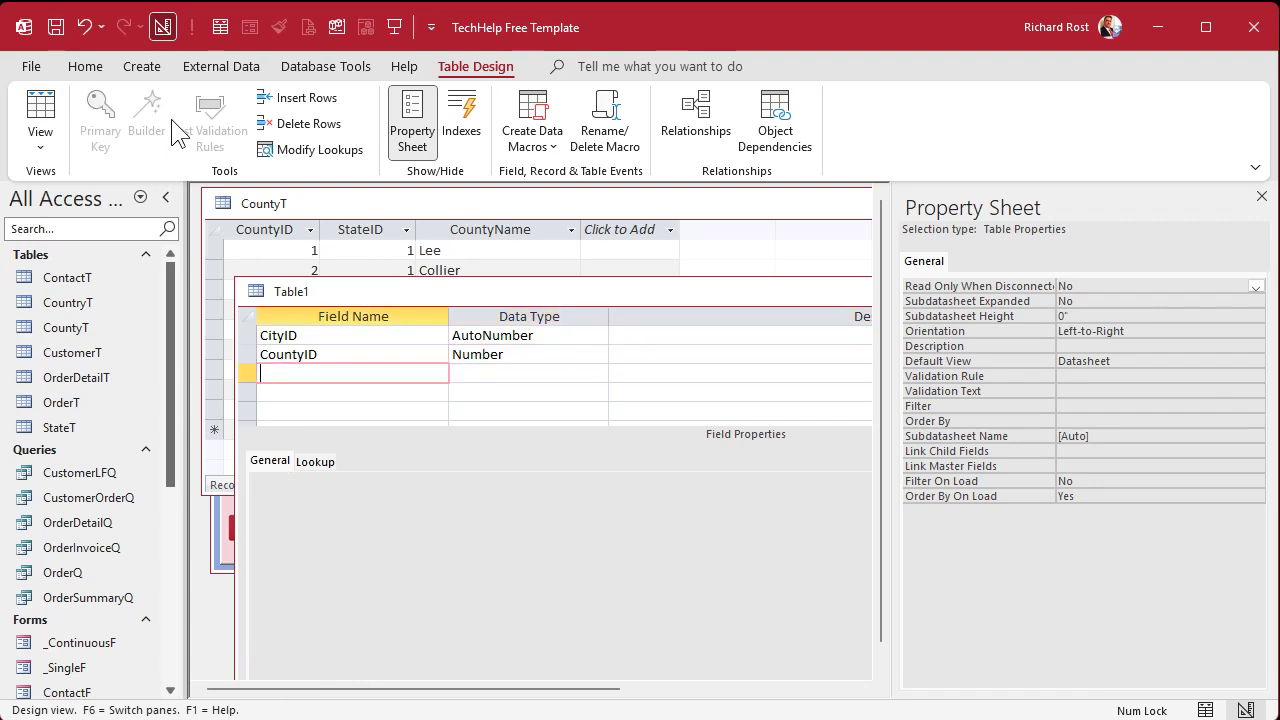
type("CityName")
key("Tab")
key("Tab")
key("Tab")
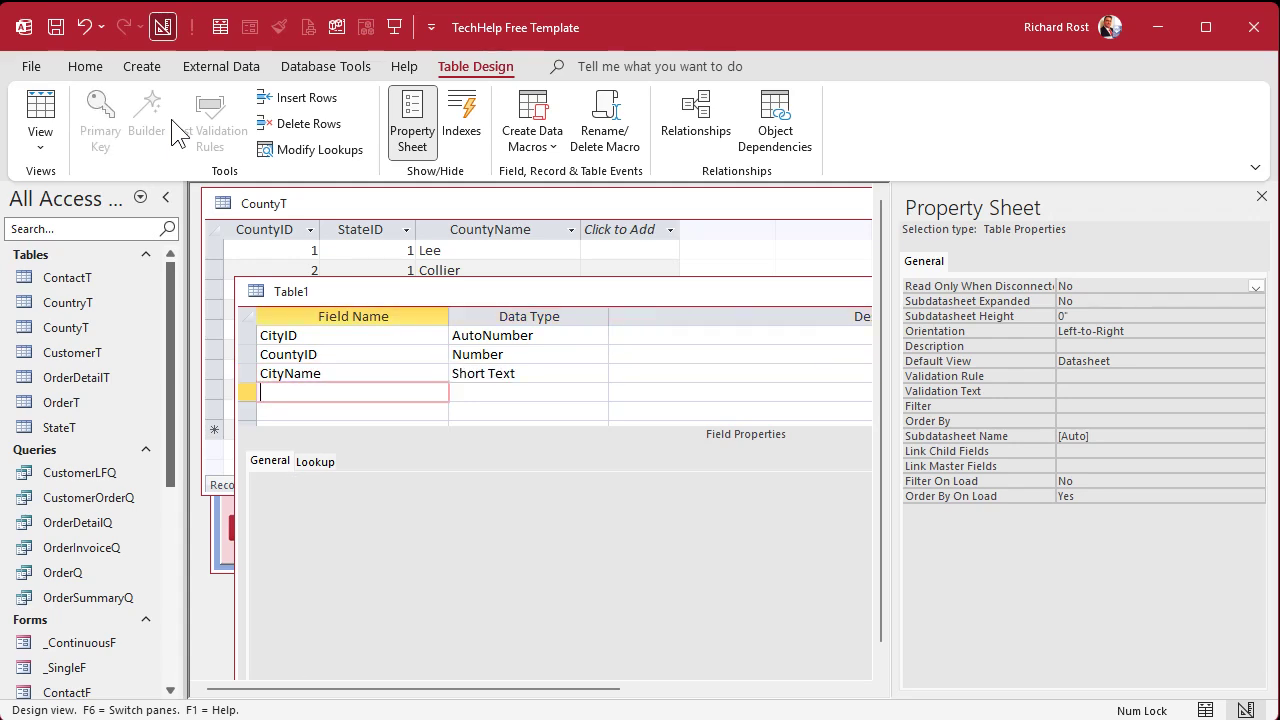
Step: Save the new table as CityT
key("ctrl+s")
type("CityT")
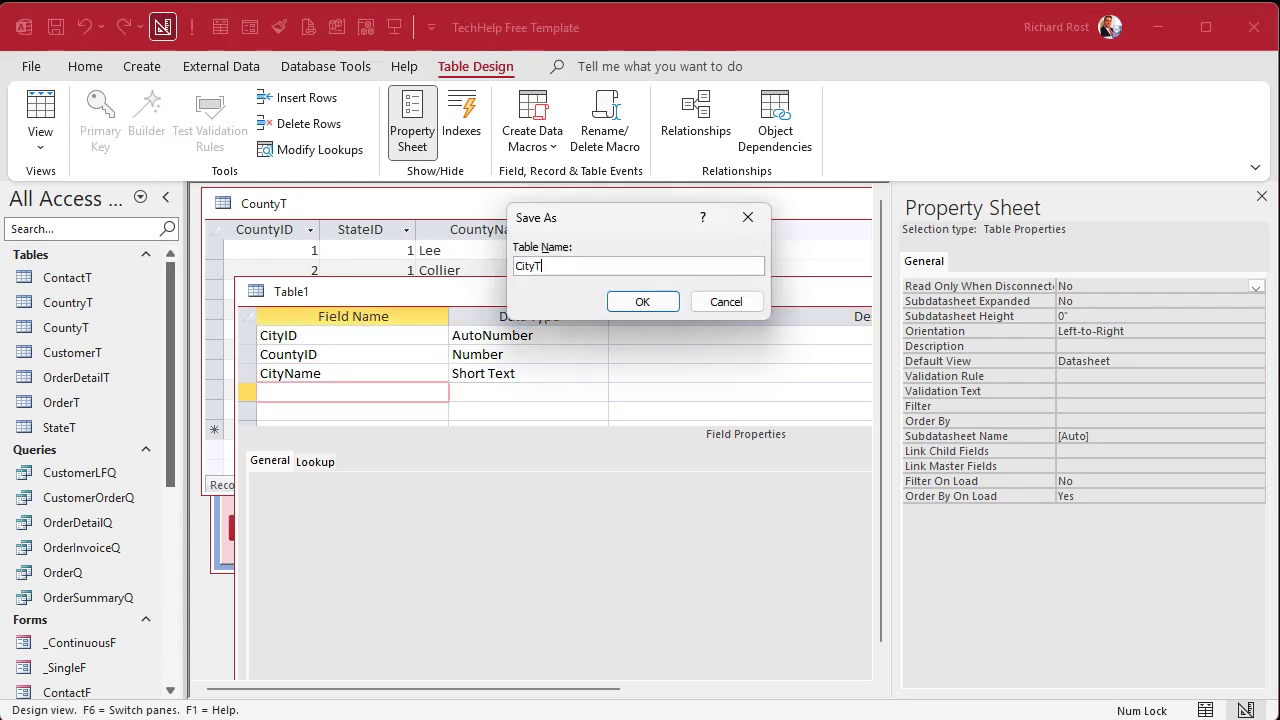
key("Return")
key("Return")
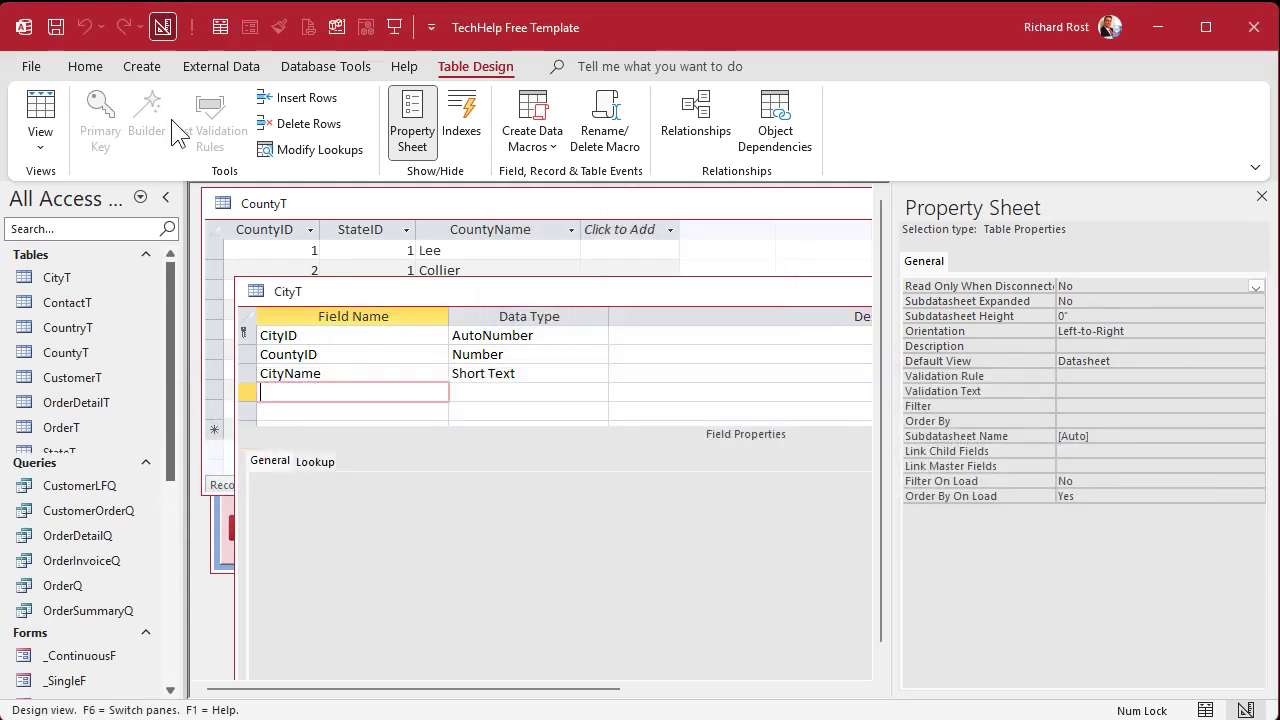
Step: Open CityT in datasheet view, resize its window, and enter Fort Myers under county 1
left_click(40, 108)
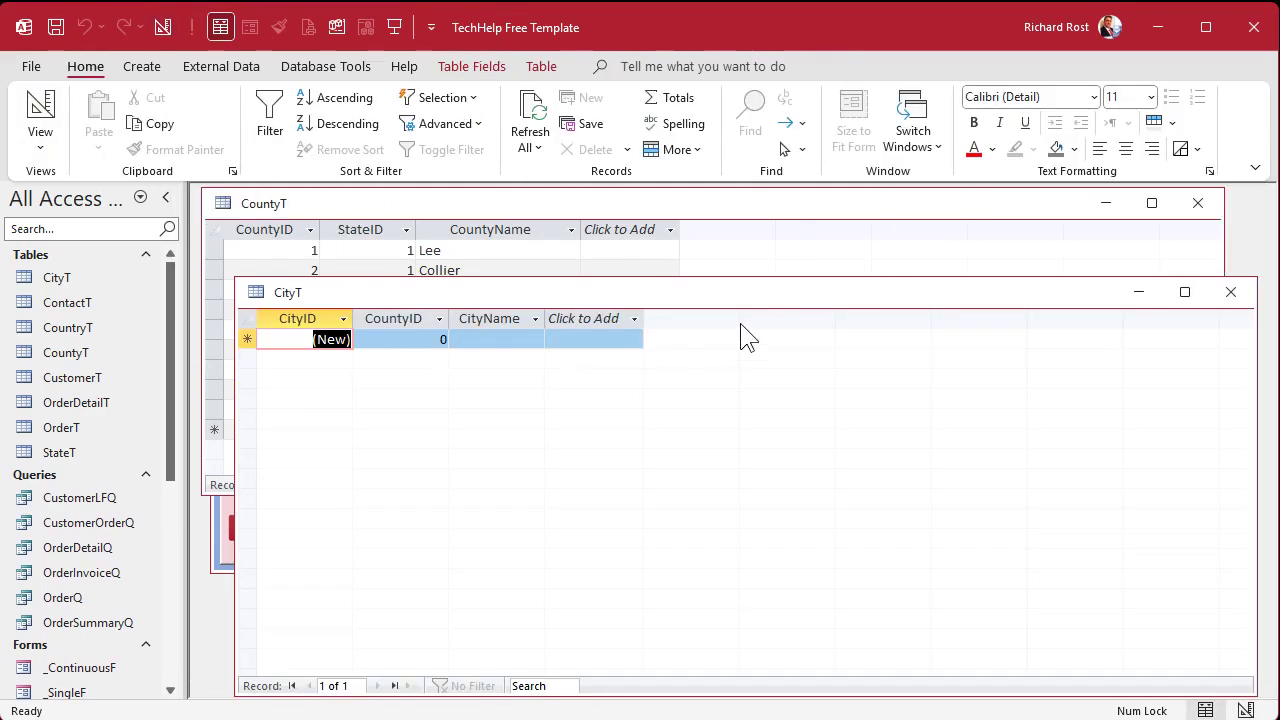
left_click_drag(771, 277, 783, 426)
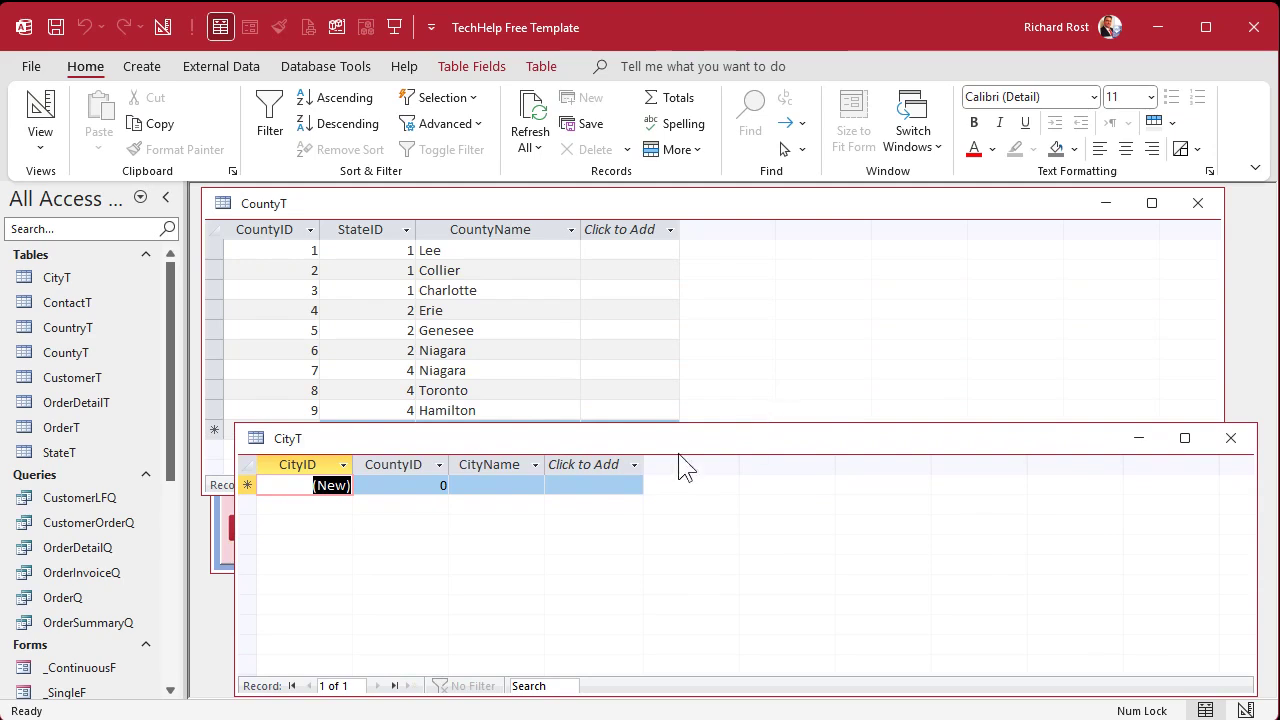
left_click(404, 484)
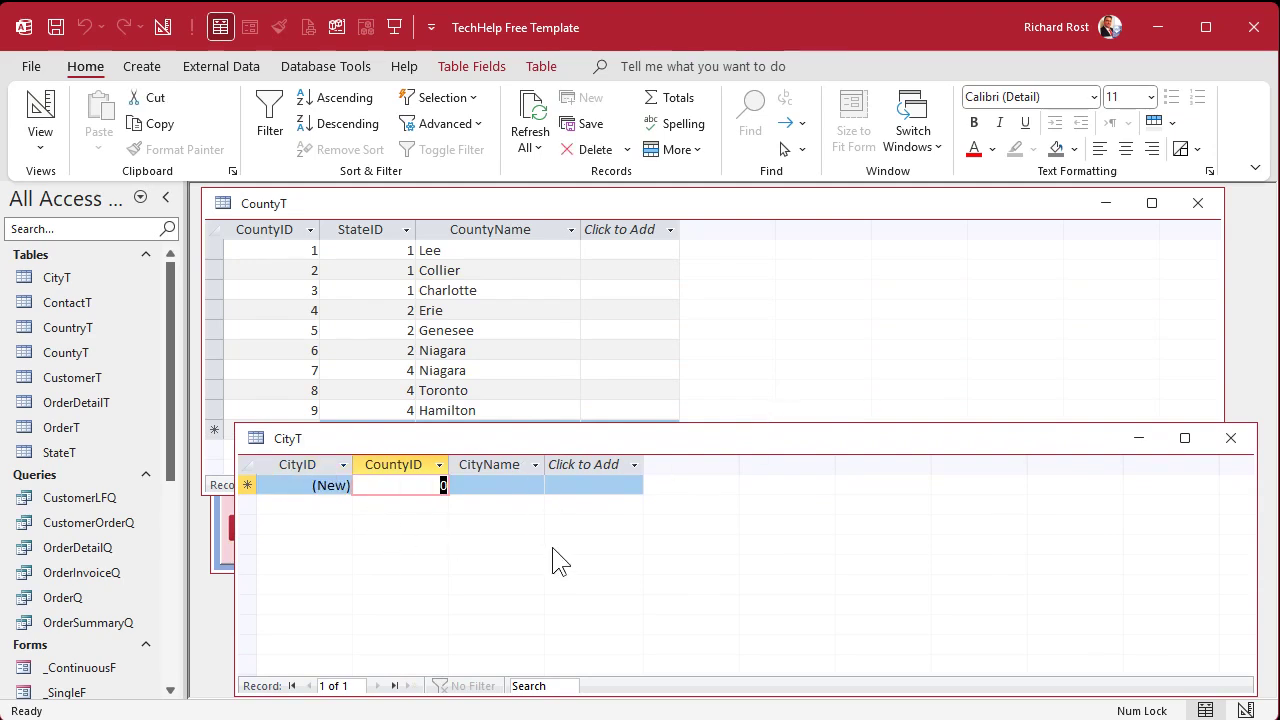
type("1")
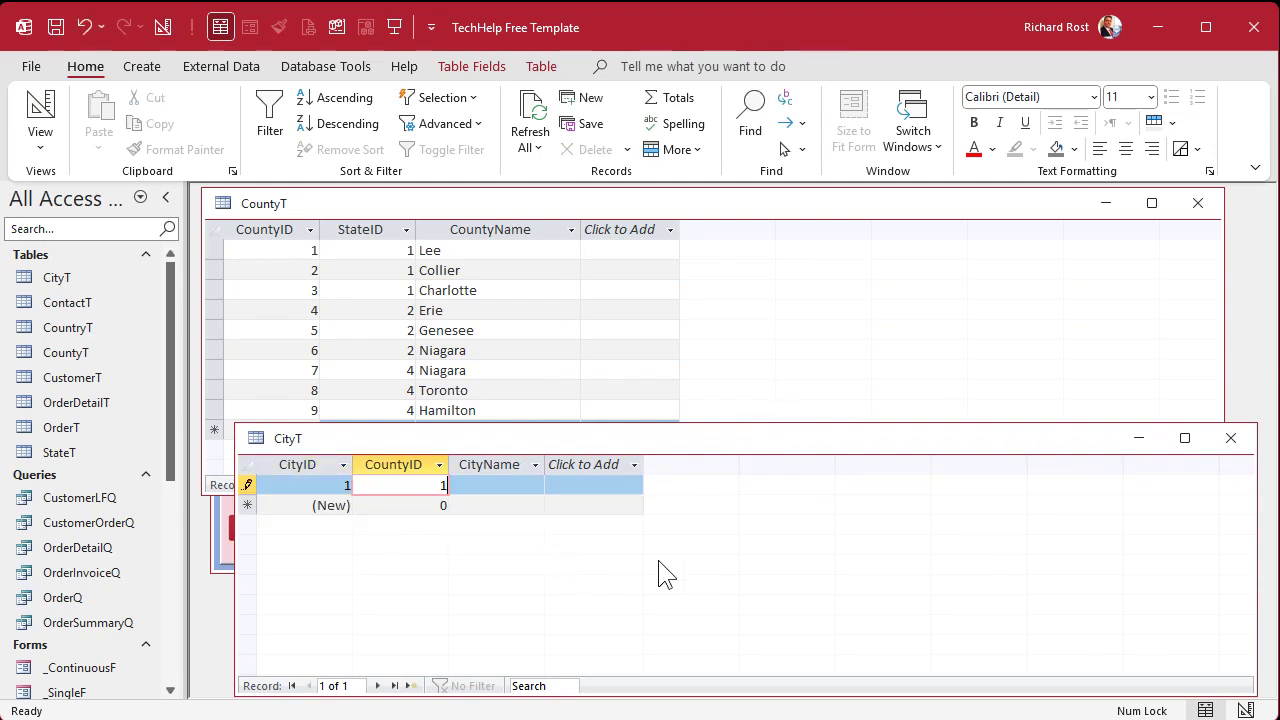
key("Tab")
type("Fort Myers")
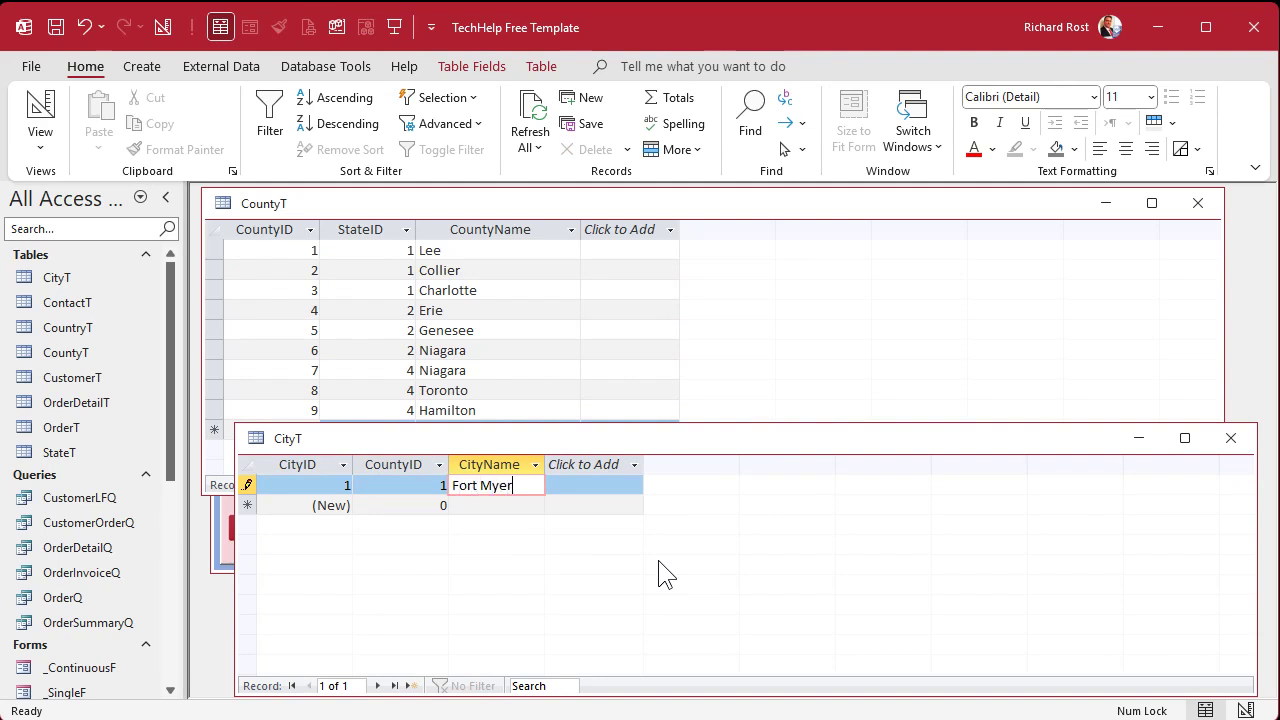
key("Tab")
Step: Add Cape Coral and Bonita Springs under county 1
key("Tab")
type("1")
key("Tab")
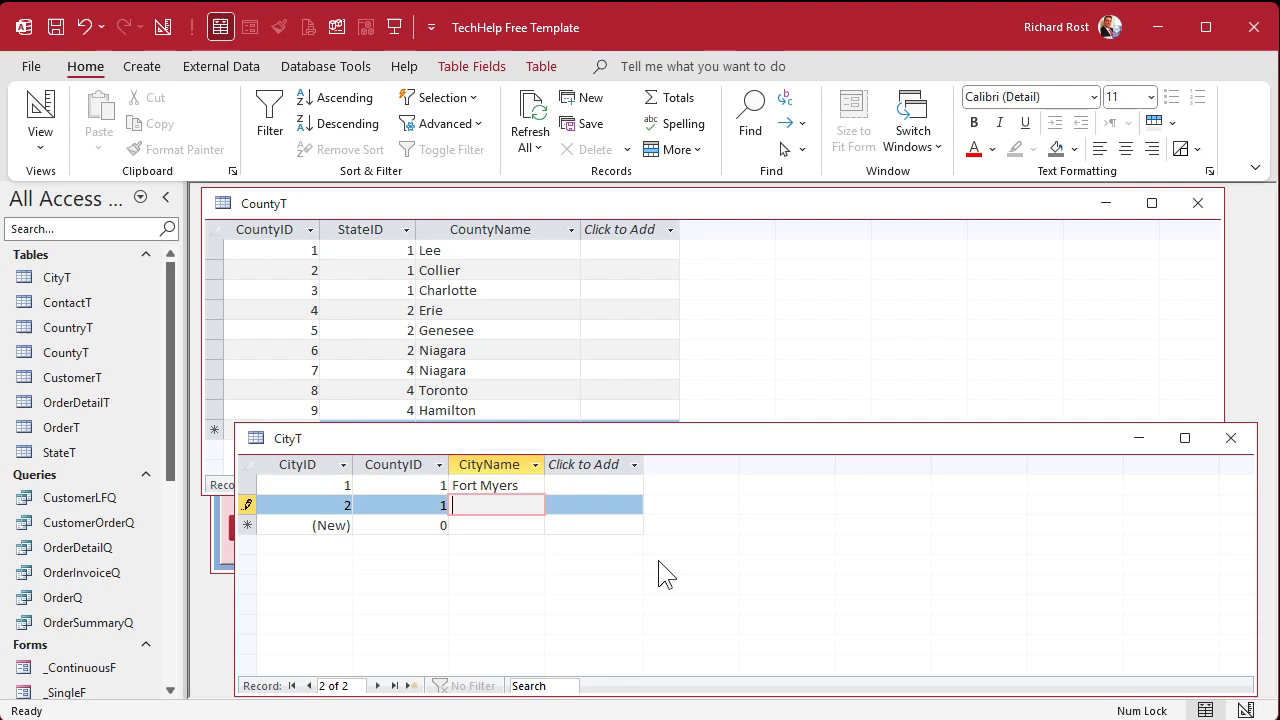
type("Cape Coral")
key("Tab")
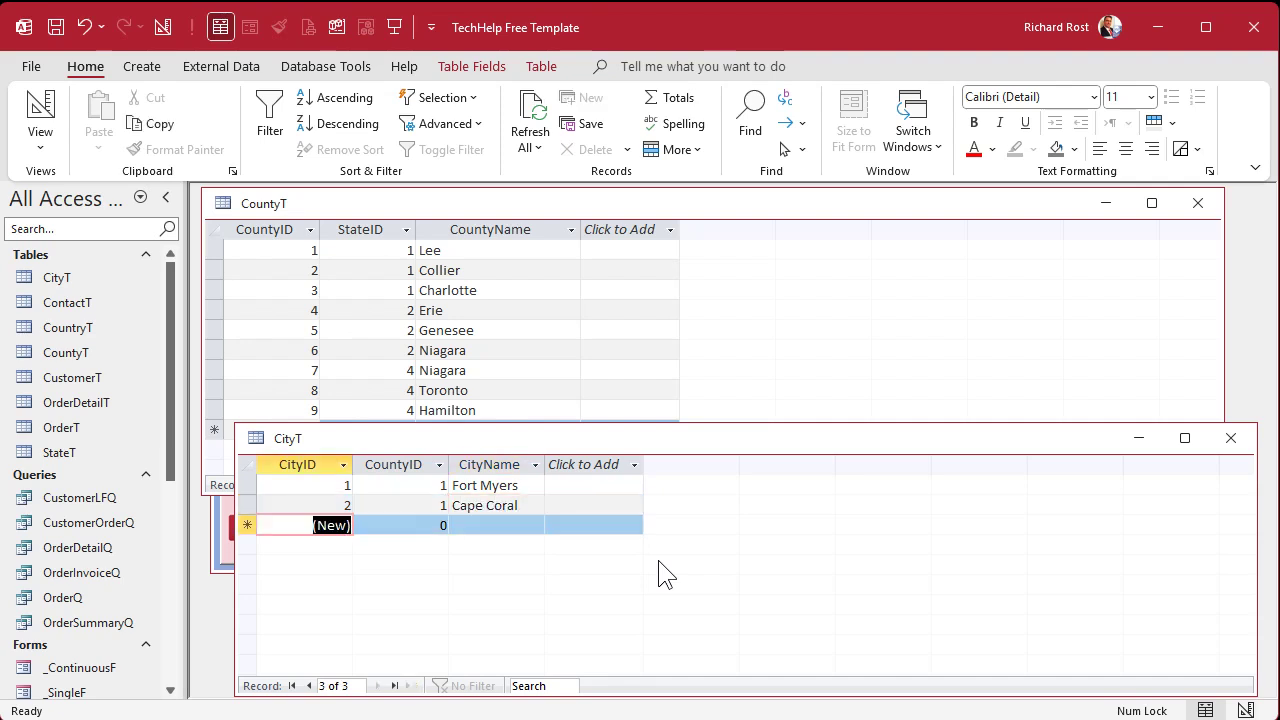
key("Tab")
type("1")
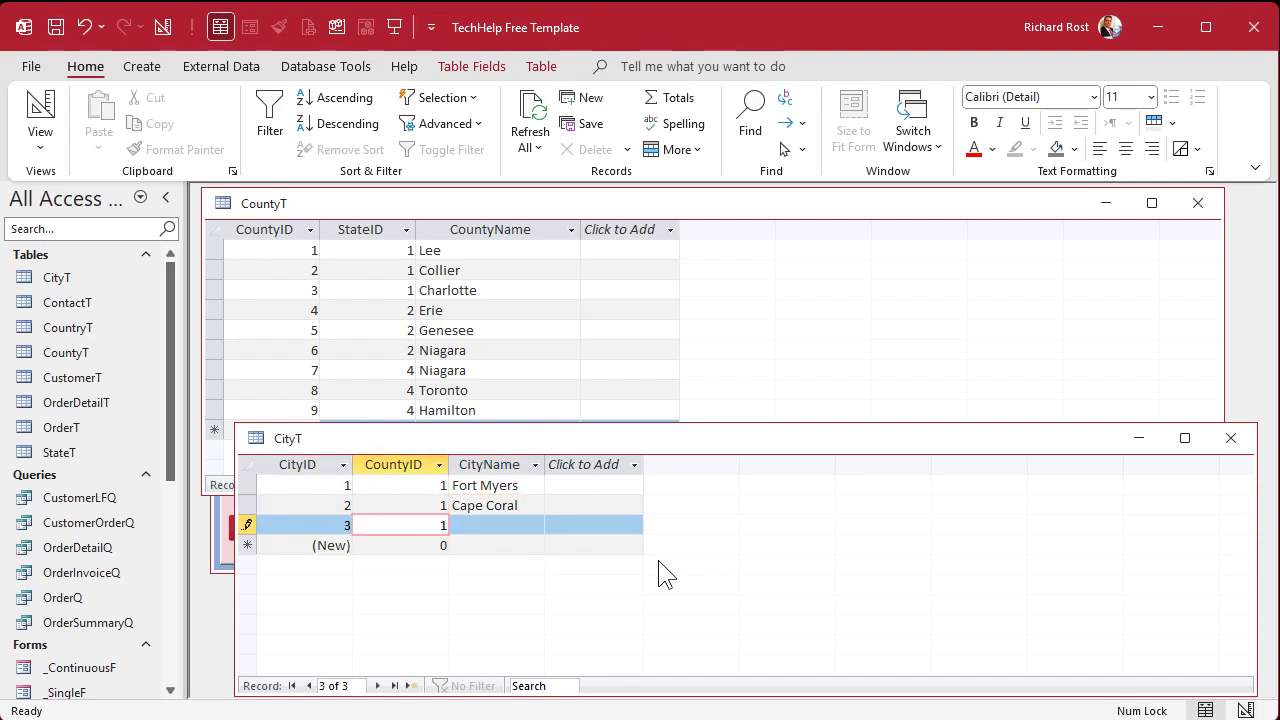
key("Tab")
type("Bonita Springs")
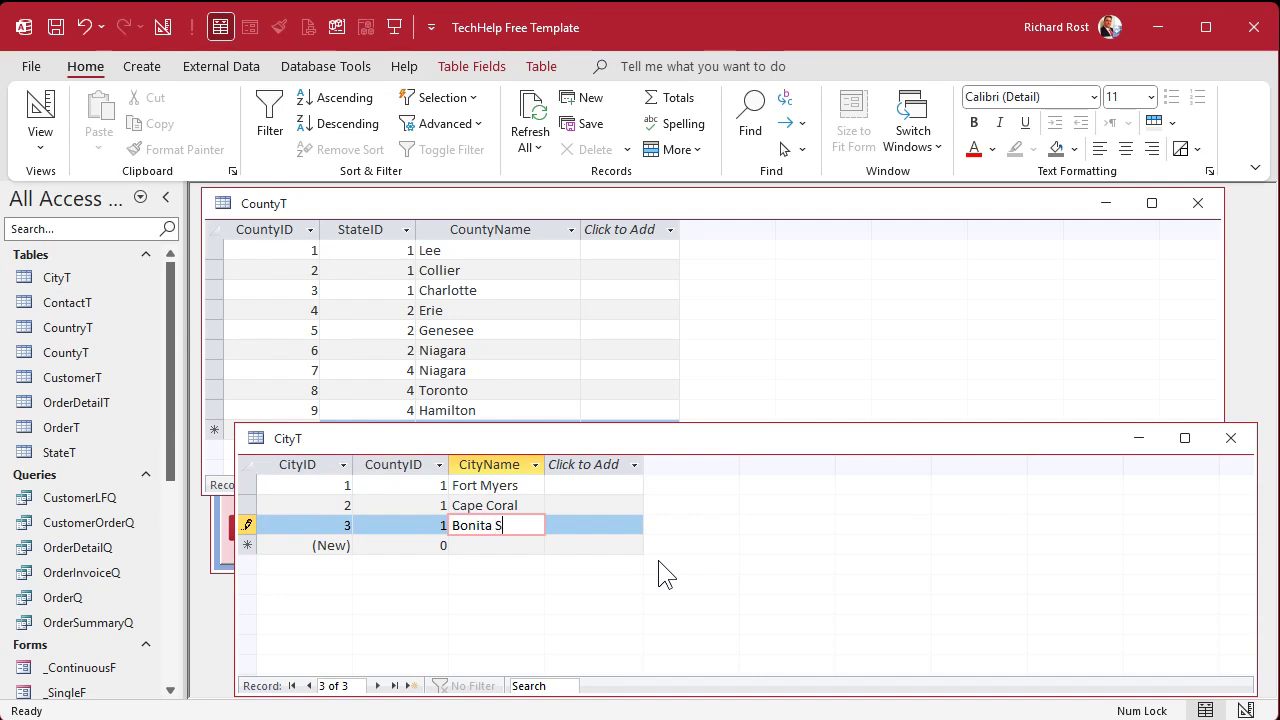
key("Tab")
key("Tab")
key("Tab")
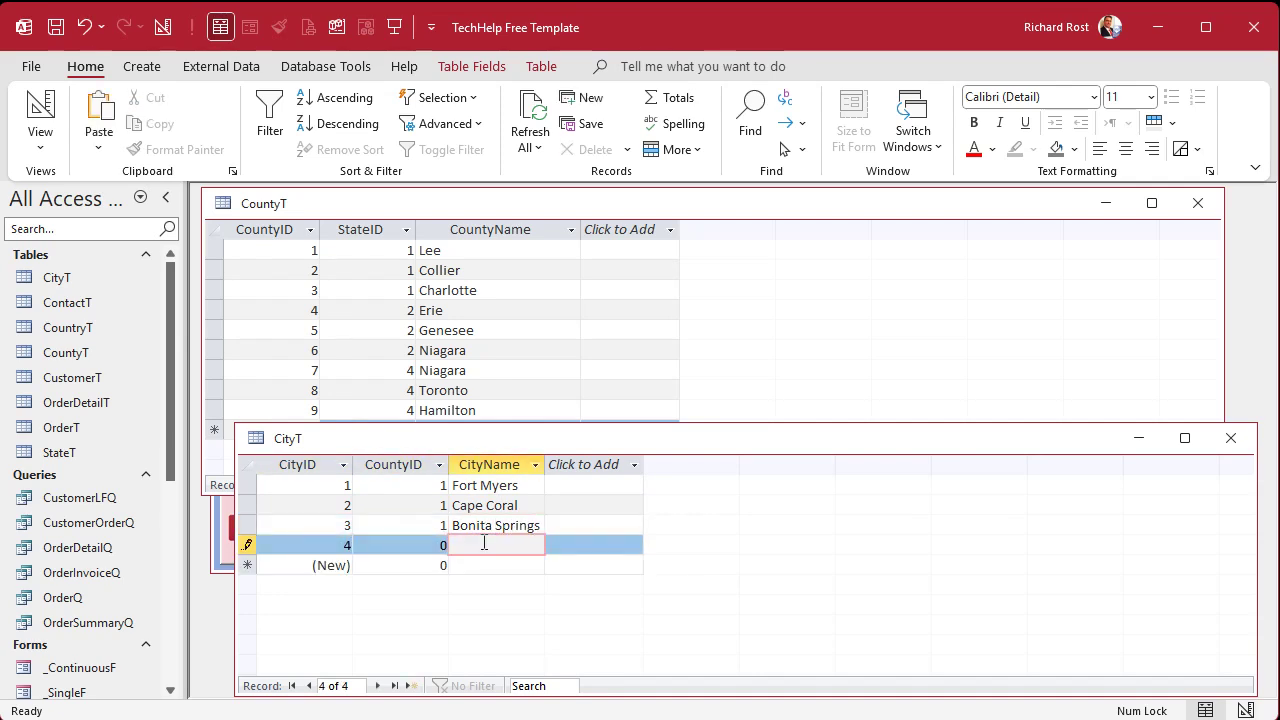
type("Bonita Springs")
key("Tab")
key("Tab")
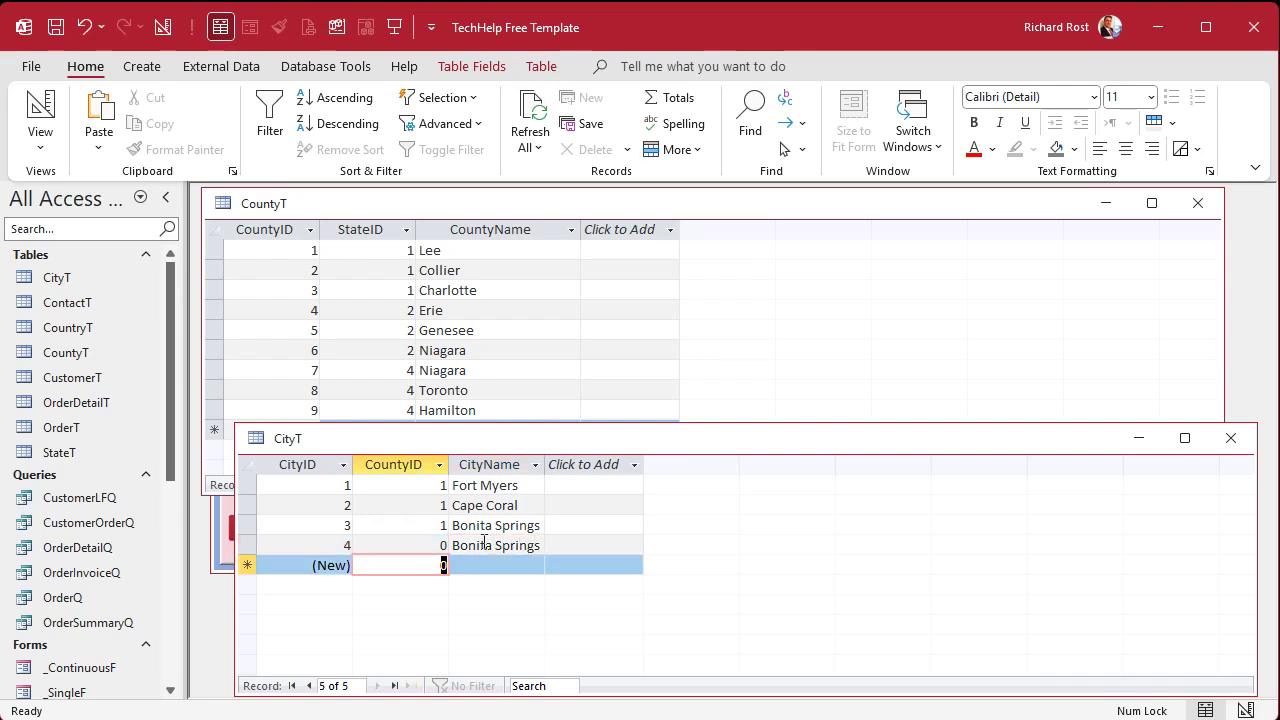
Step: Set the fourth city's county to 2, add Naples under county 2, and start another county 2 record
key("Up")
type("2")
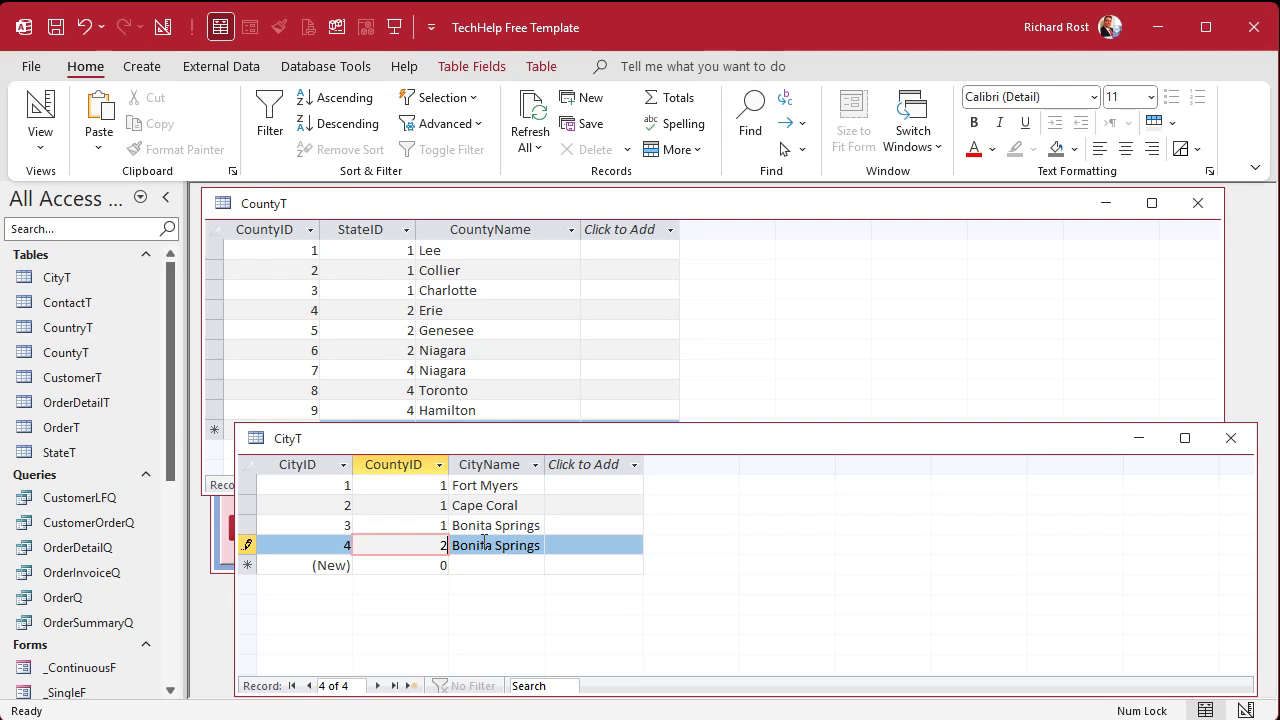
key("Down")
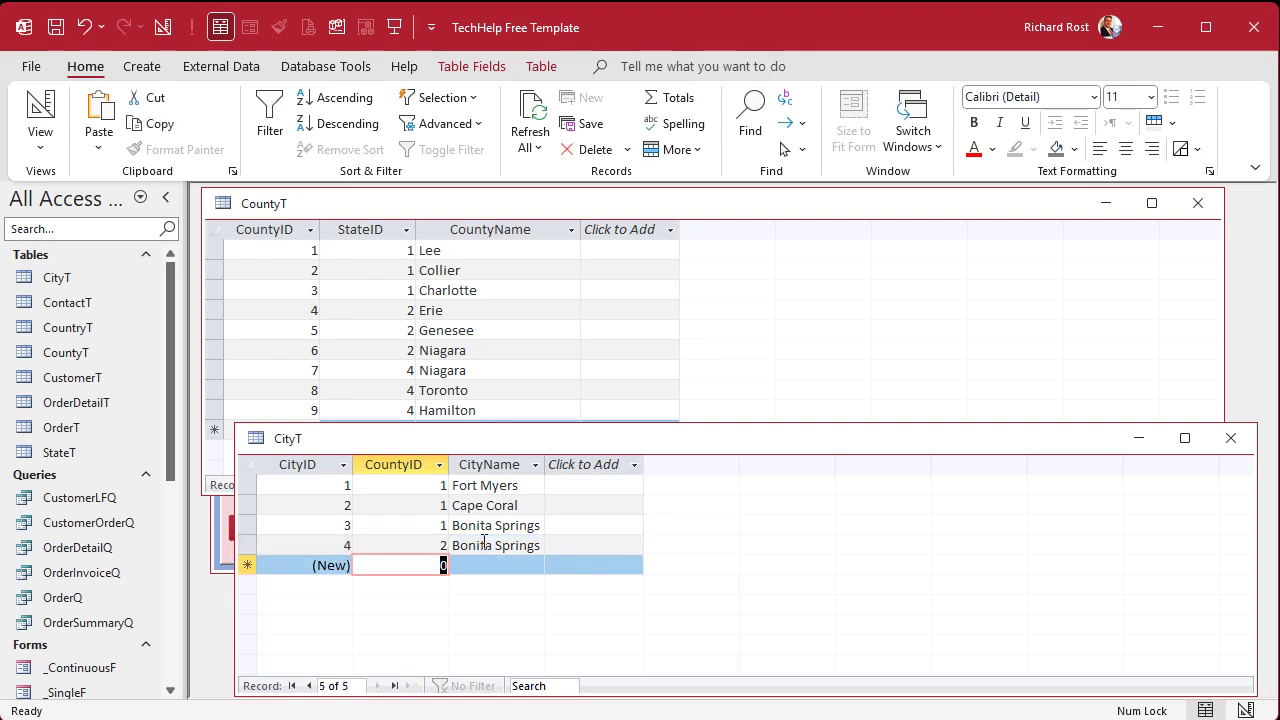
type("2")
key("Tab")
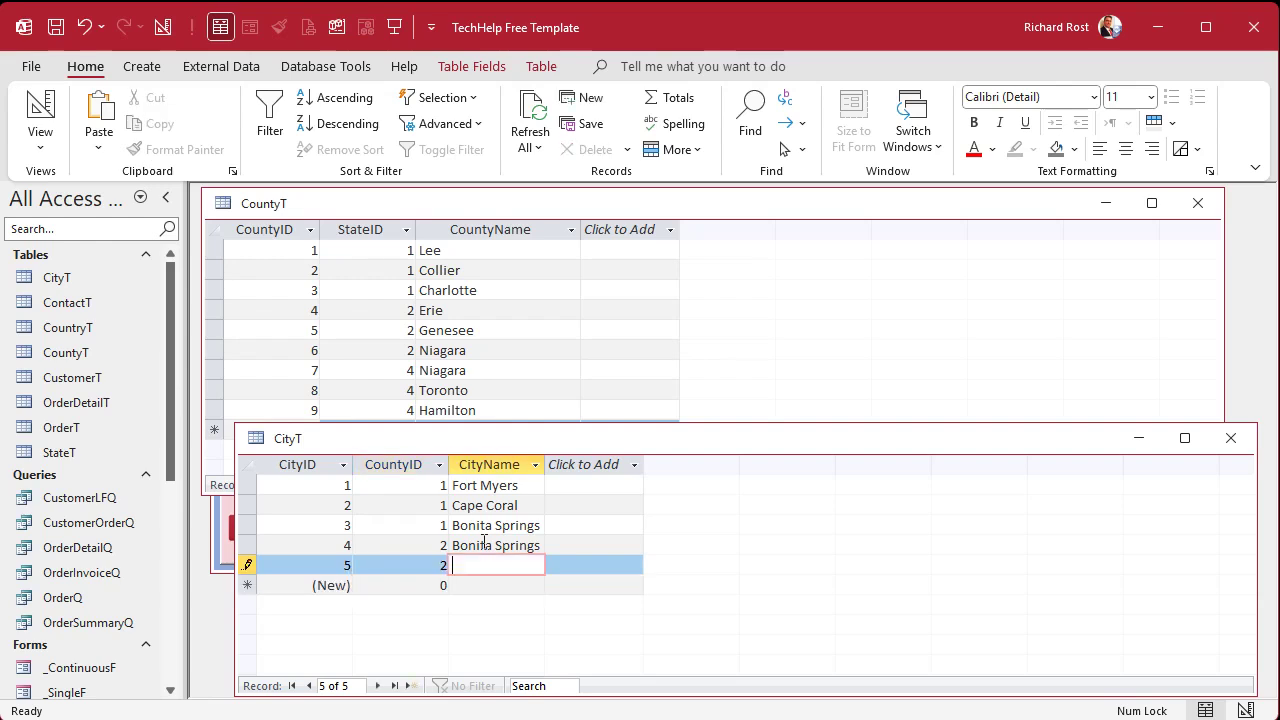
type("Naples")
key("Tab")
key("Tab")
type("2")
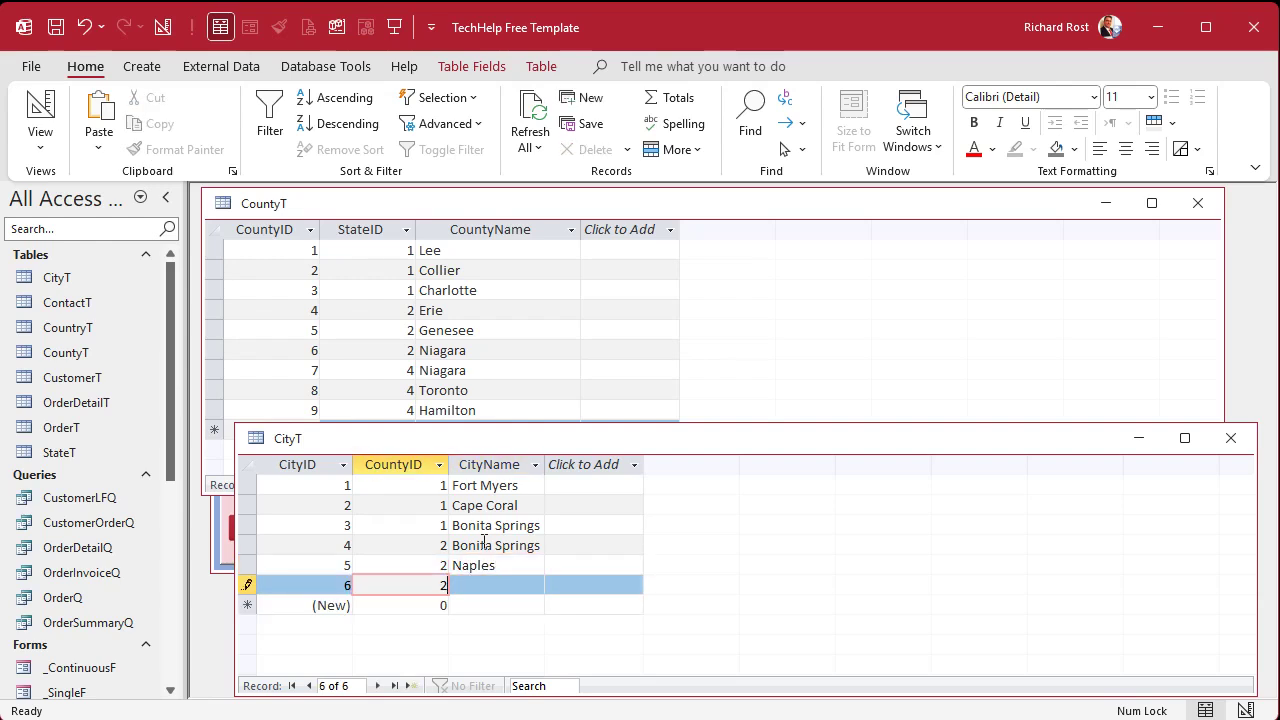
key("Tab")
Step: Finish Marco Island, then add Buffalo, Hamburg and Amherst under county 4
type("Marco Island")
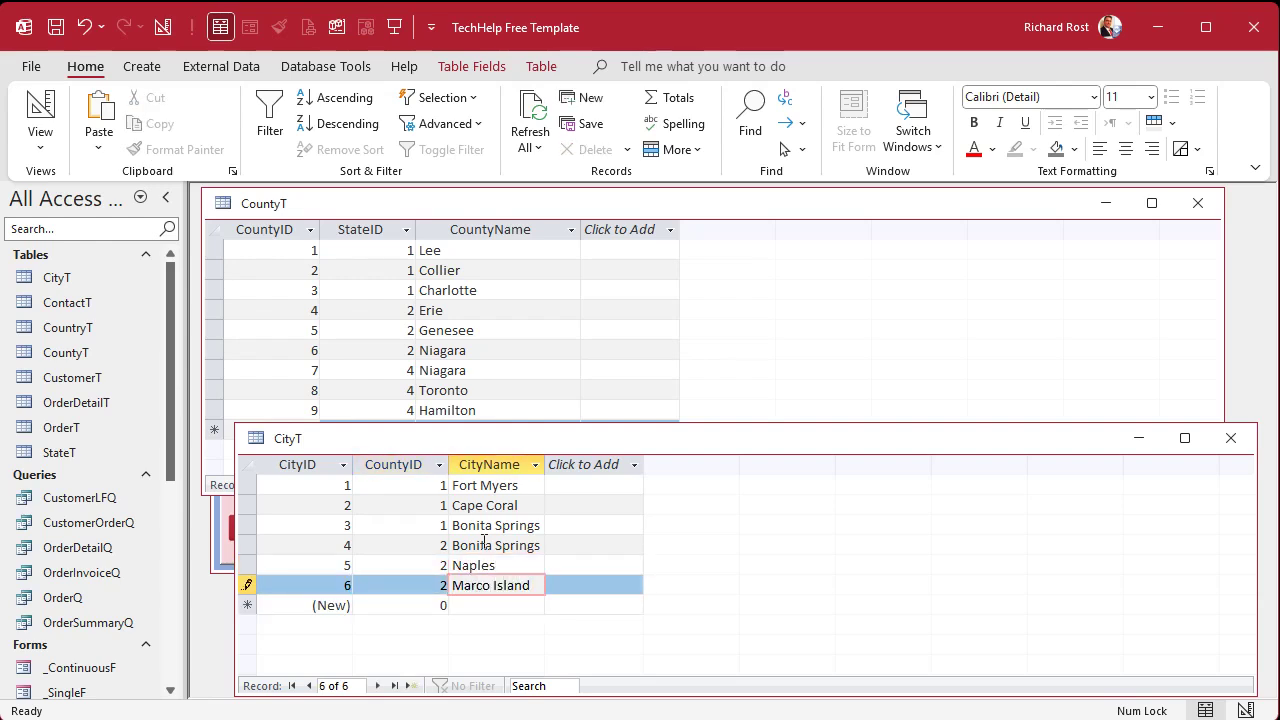
key("Tab")
key("Tab")
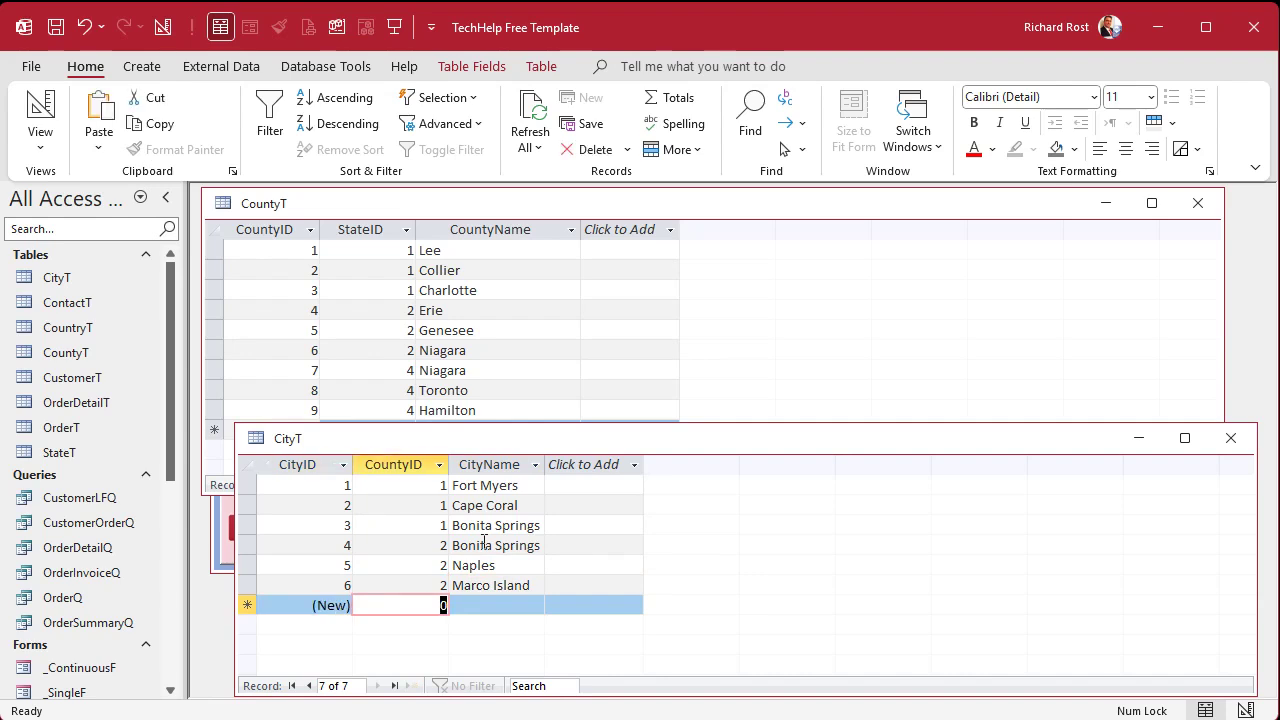
type("4")
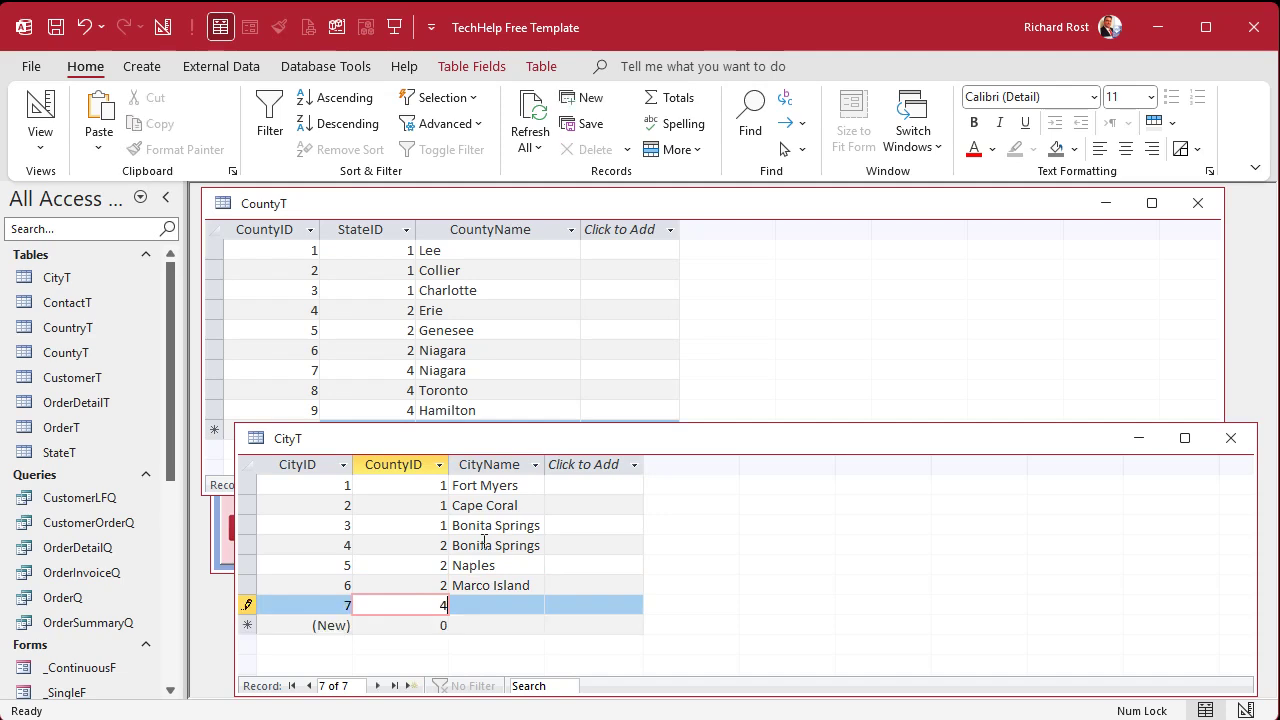
key("Tab")
type("Buffalo")
key("Tab")
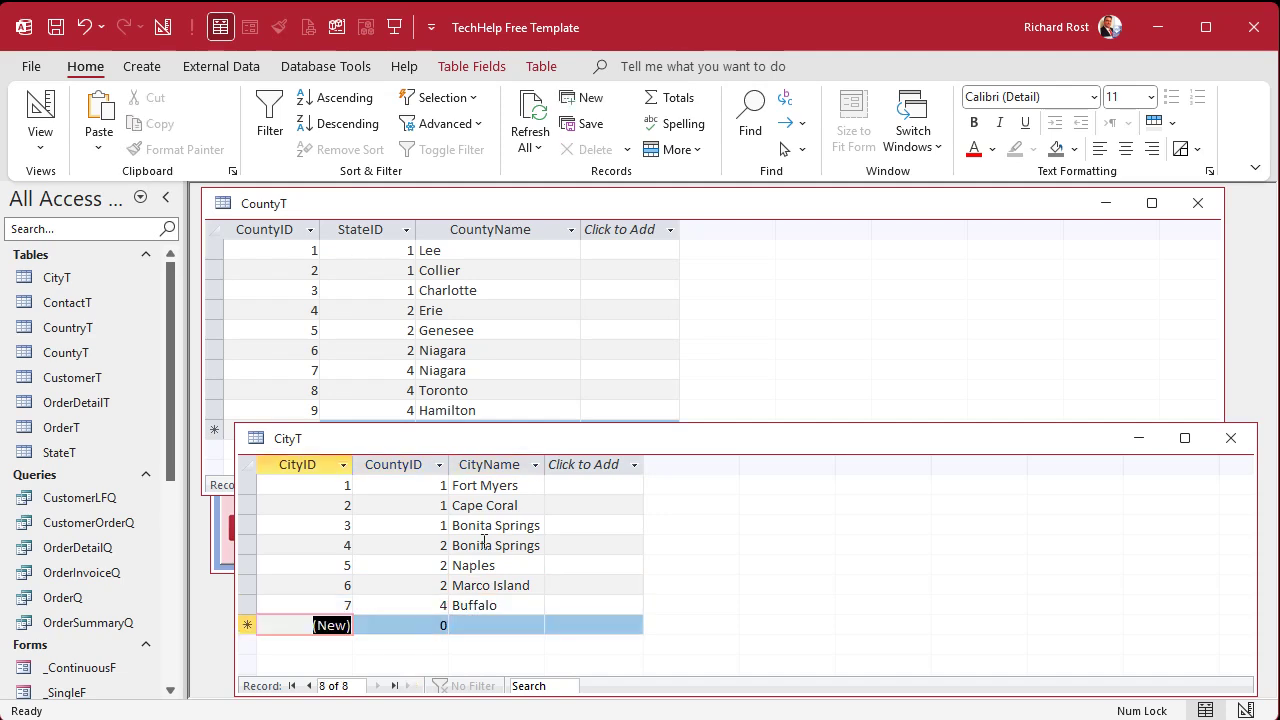
key("Tab")
type("4")
key("Tab")
type("Hamburg")
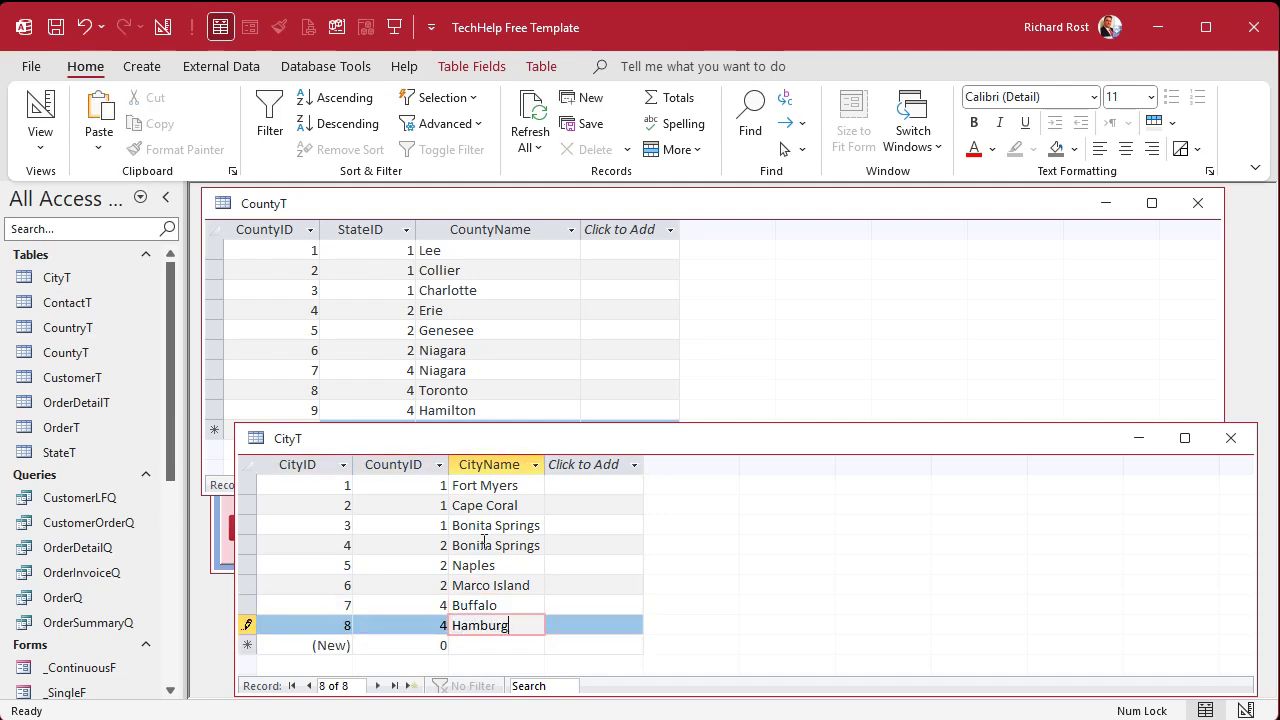
key("Tab")
key("Tab")
key("Tab")
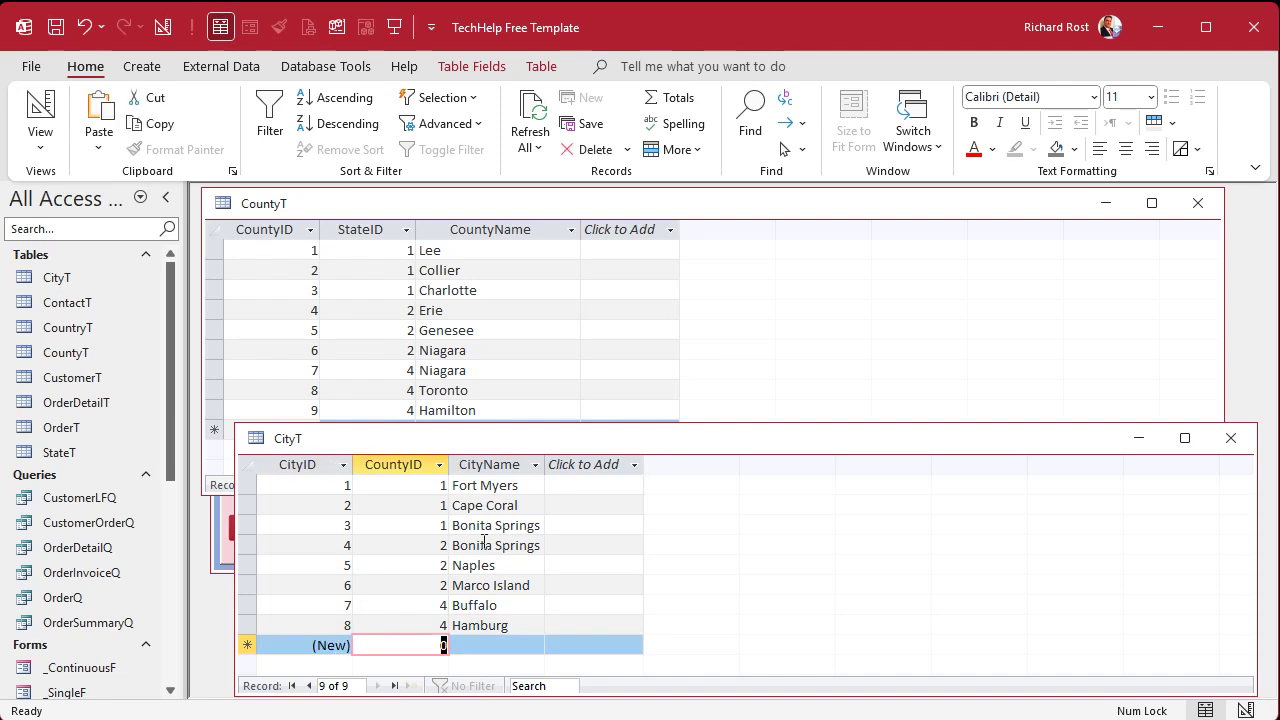
type("4")
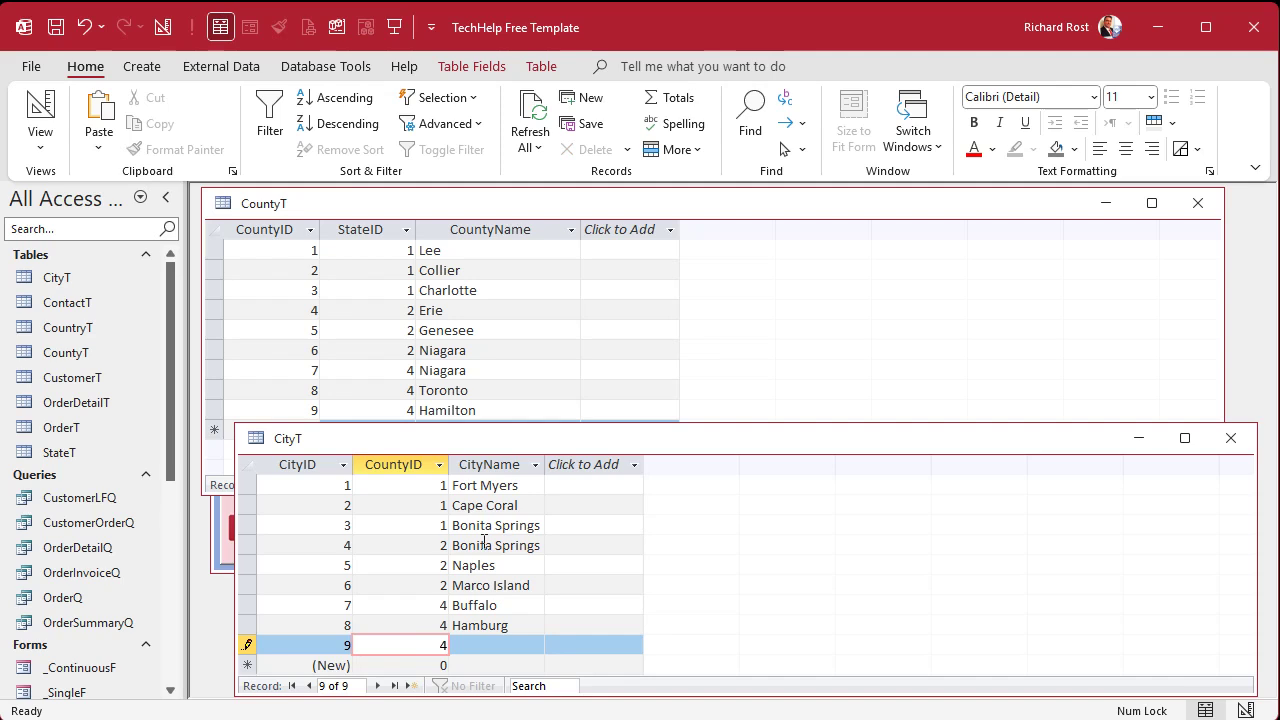
key("Tab")
type("Amherst")
key("Tab")
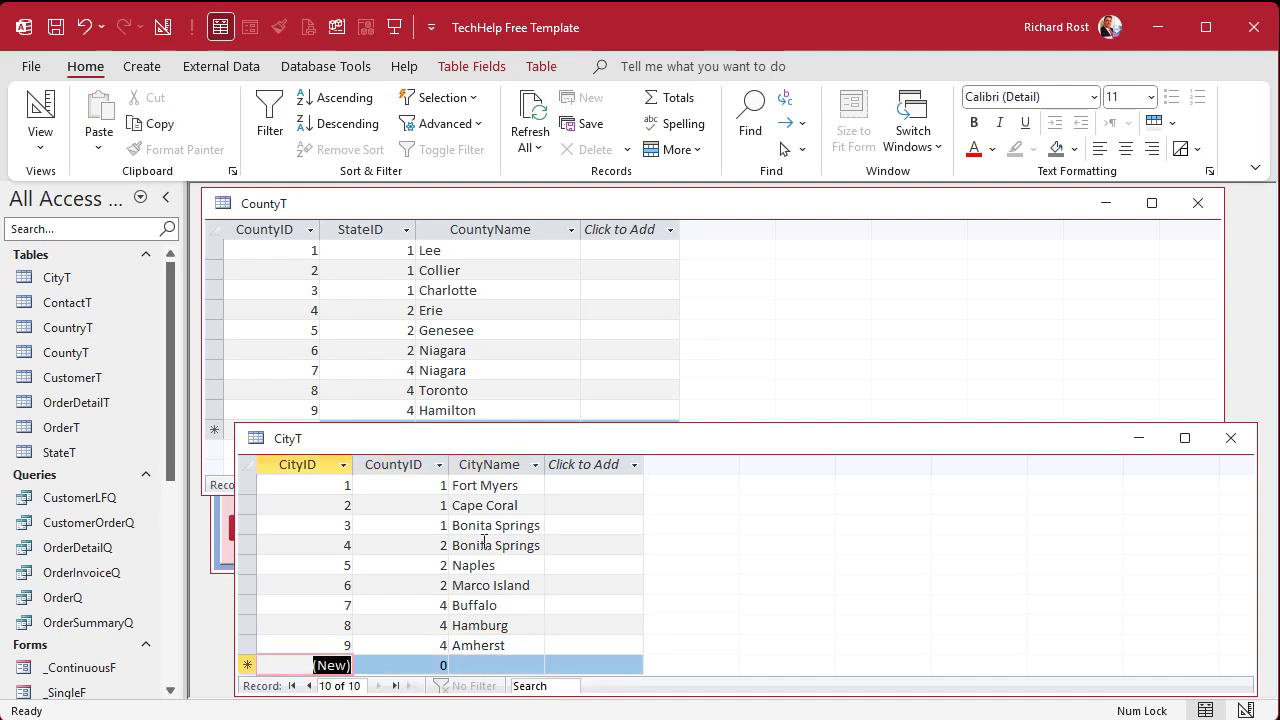
Step: Add Toronto under county 8 and Hamilton under county 9
key("Tab")
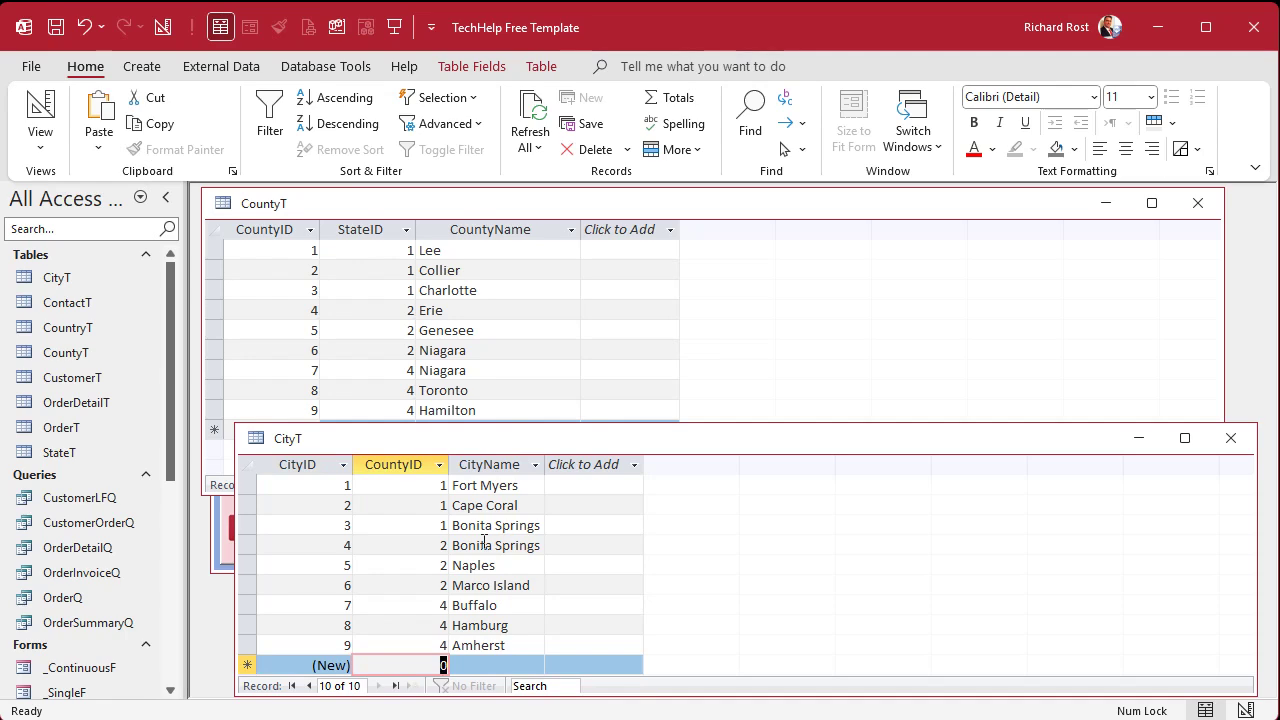
type("8")
key("Tab")
type("Toronto")
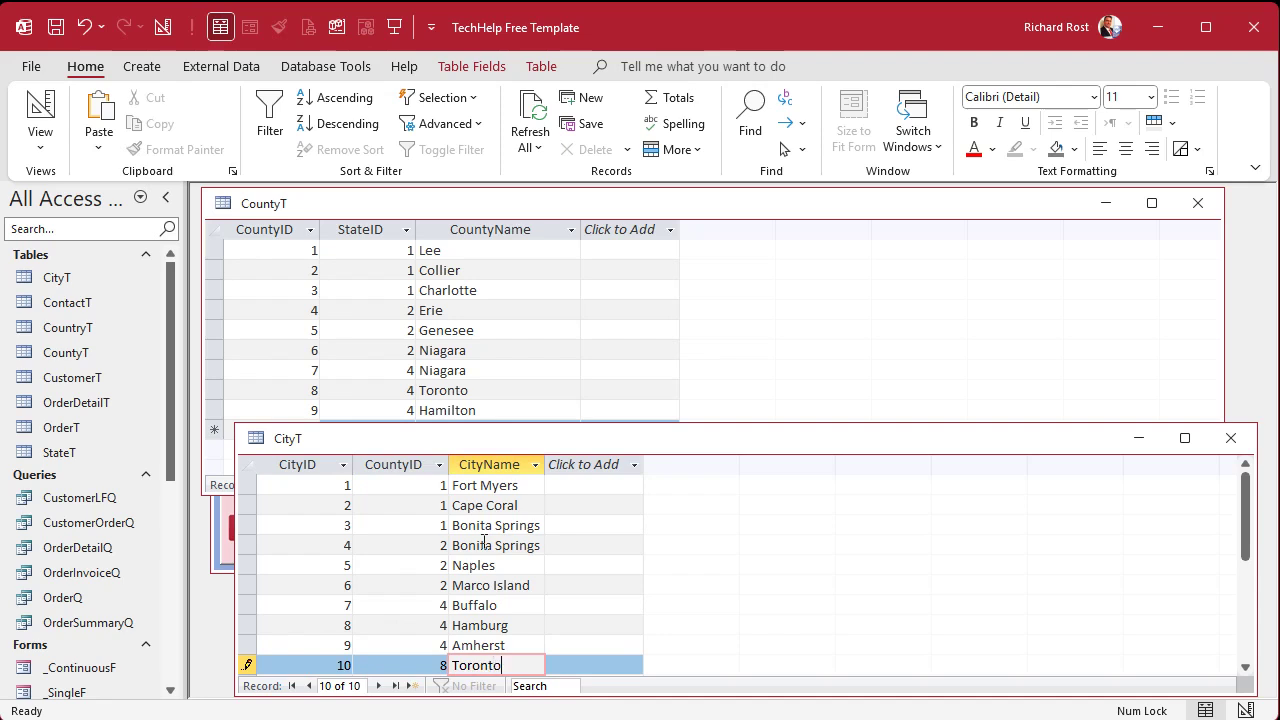
key("Tab")
key("Tab")
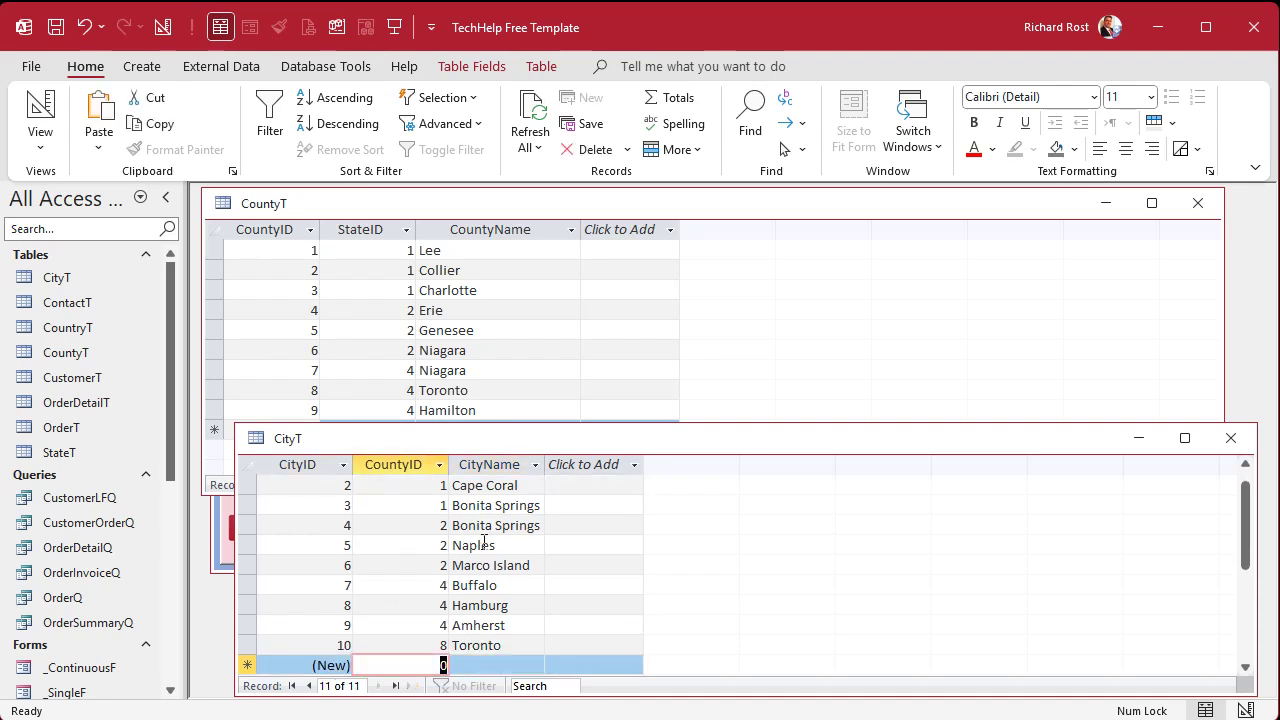
type("9")
key("Tab")
type("Ha")
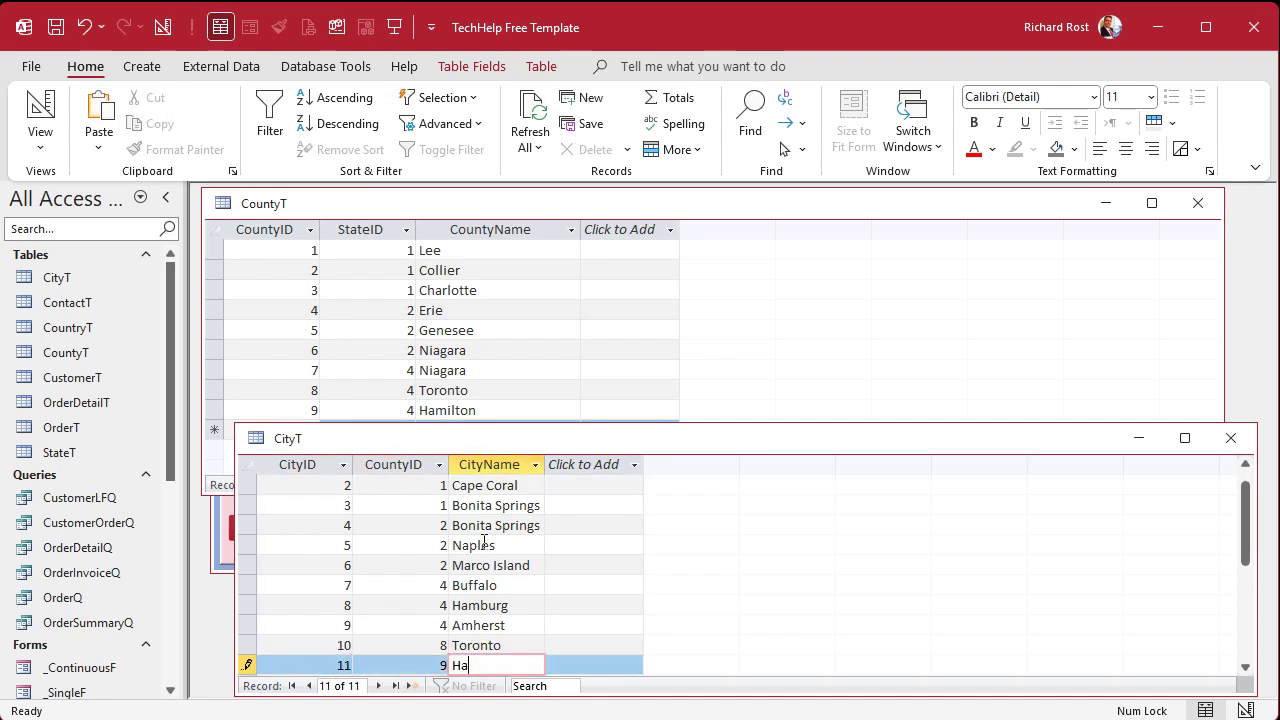
type("milton")
key("Tab")
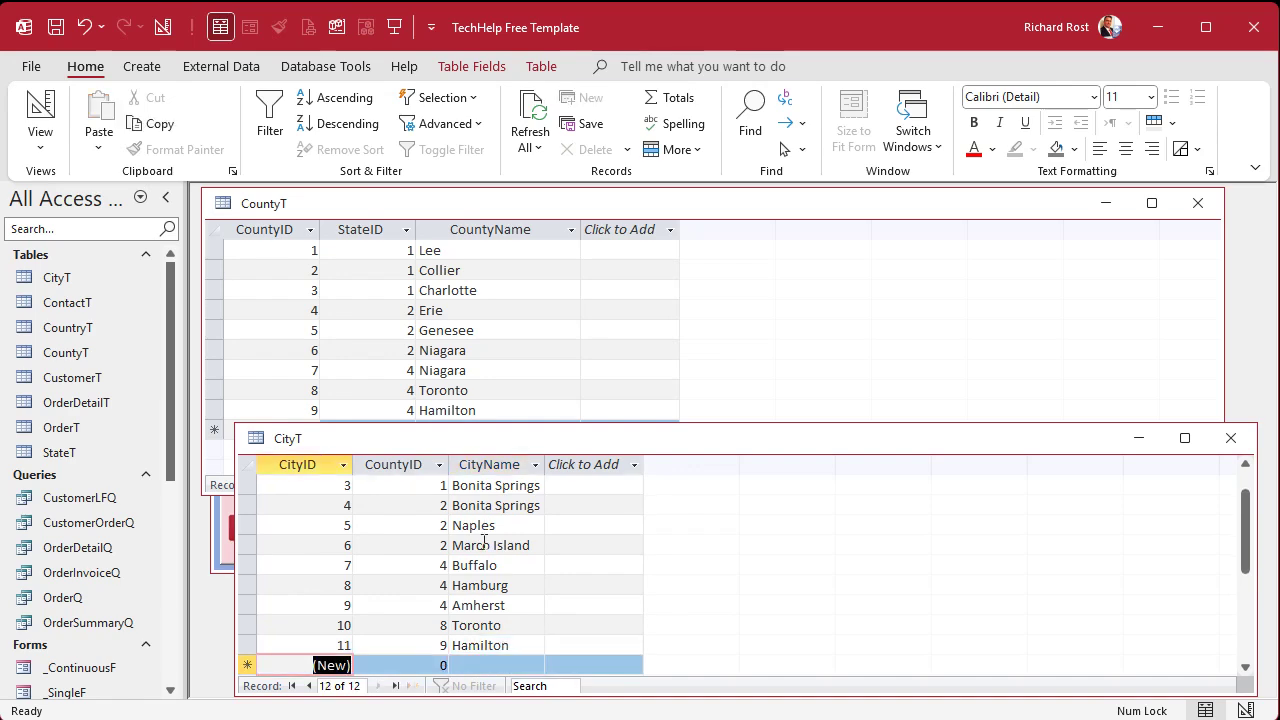
key("Tab")
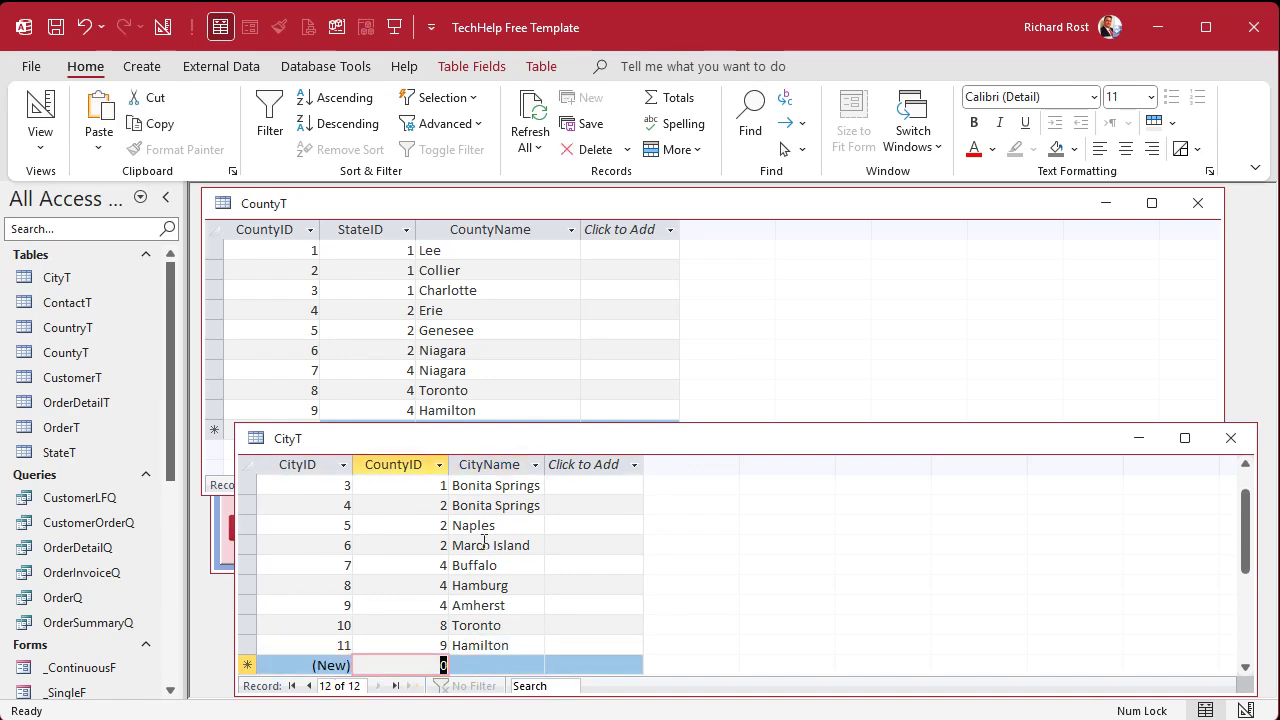
Step: Add Niagara Falls under county 7 and start a new city record with county 6
type("7")
key("Tab")
type("Niaga")
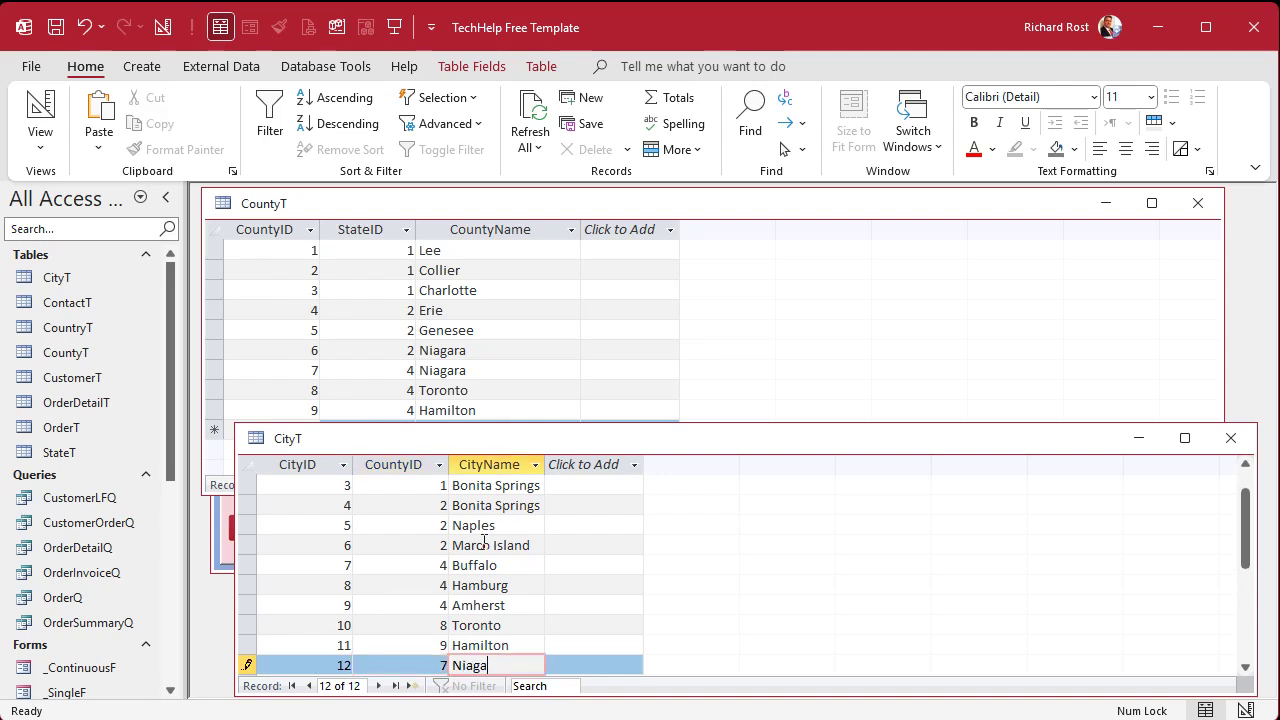
type("ra Falls")
key("Tab")
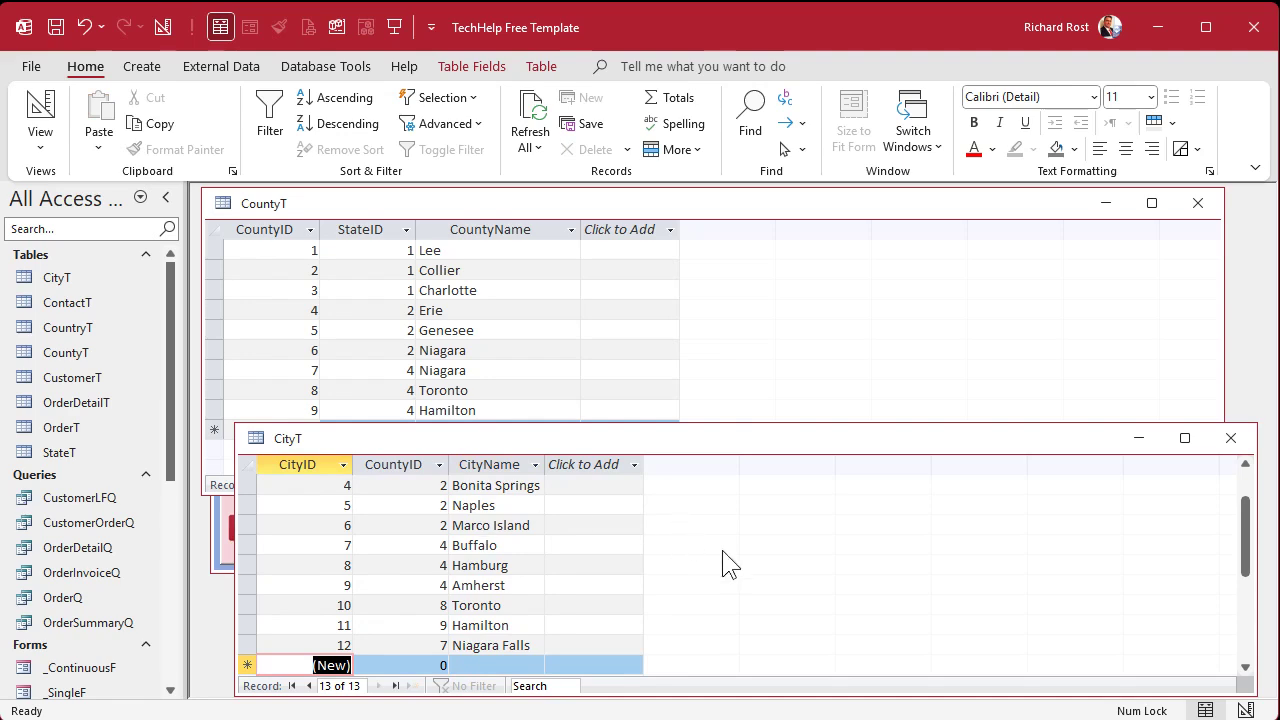
left_click(452, 665)
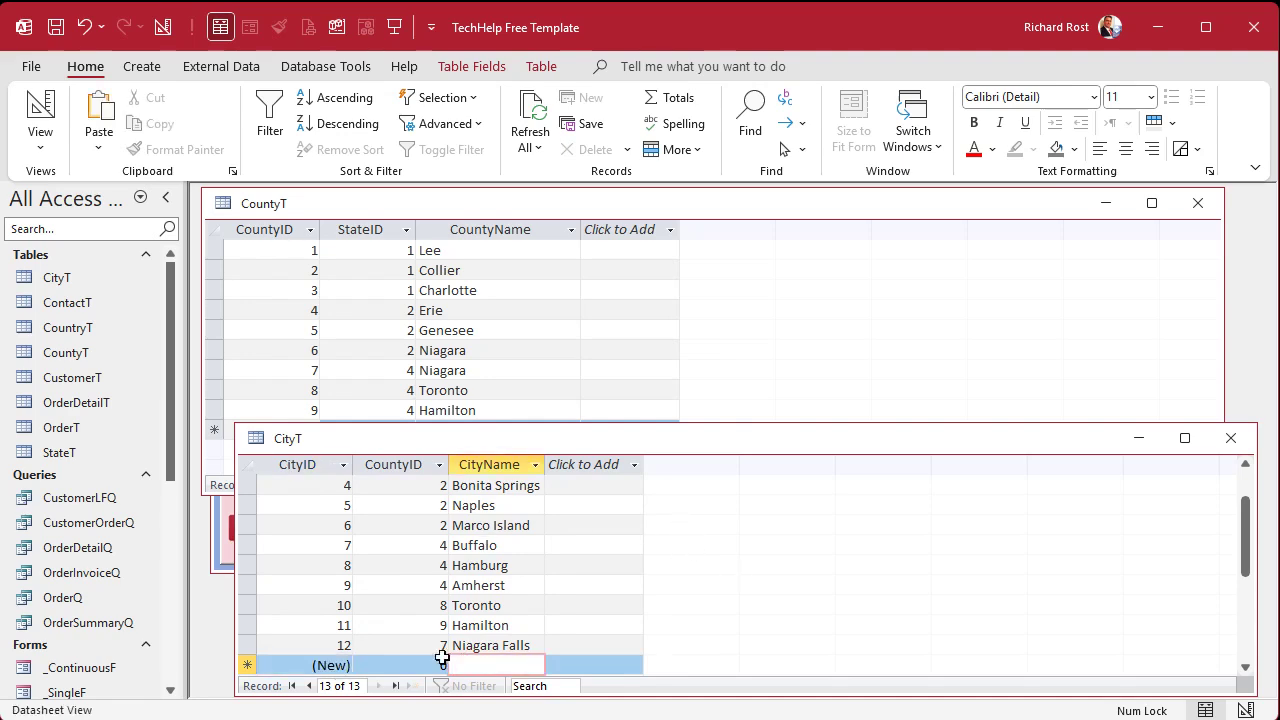
key("shift+Tab")
type("6")
key("Tab")
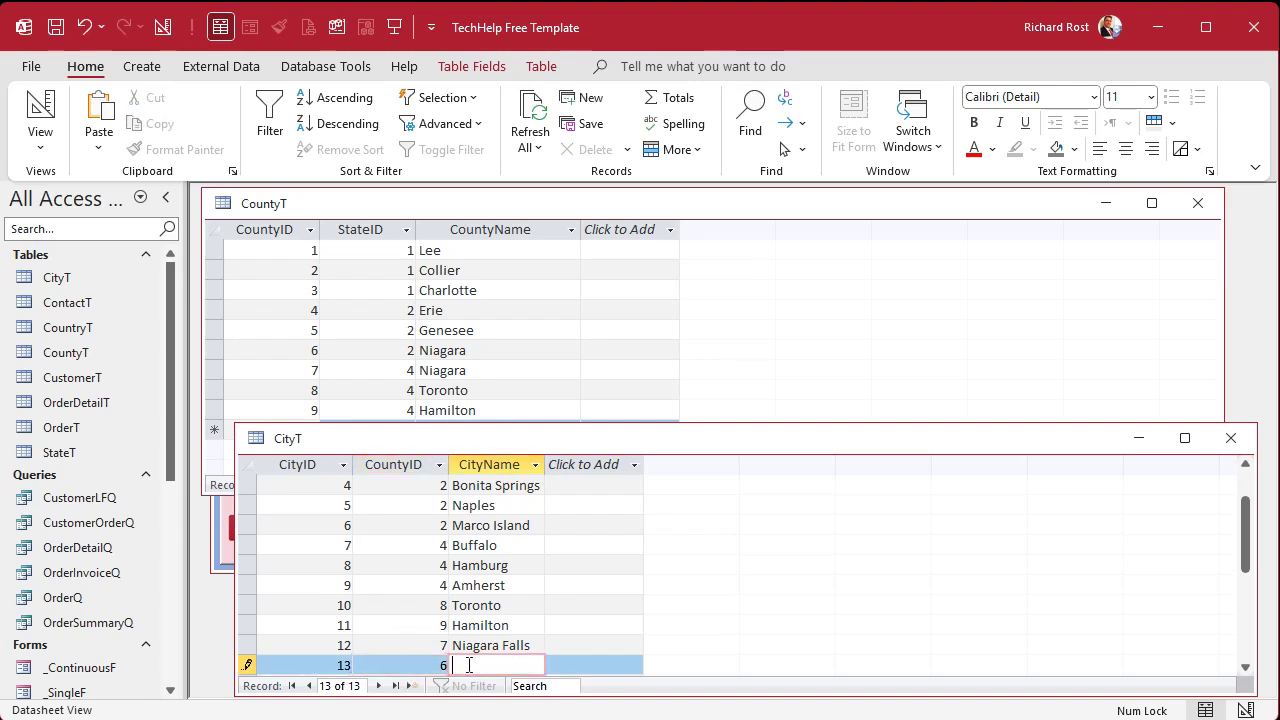
Step: Enter Niagara Falls as the city name for county 6 and save the record
type("Niagara Falls")
key("Tab")
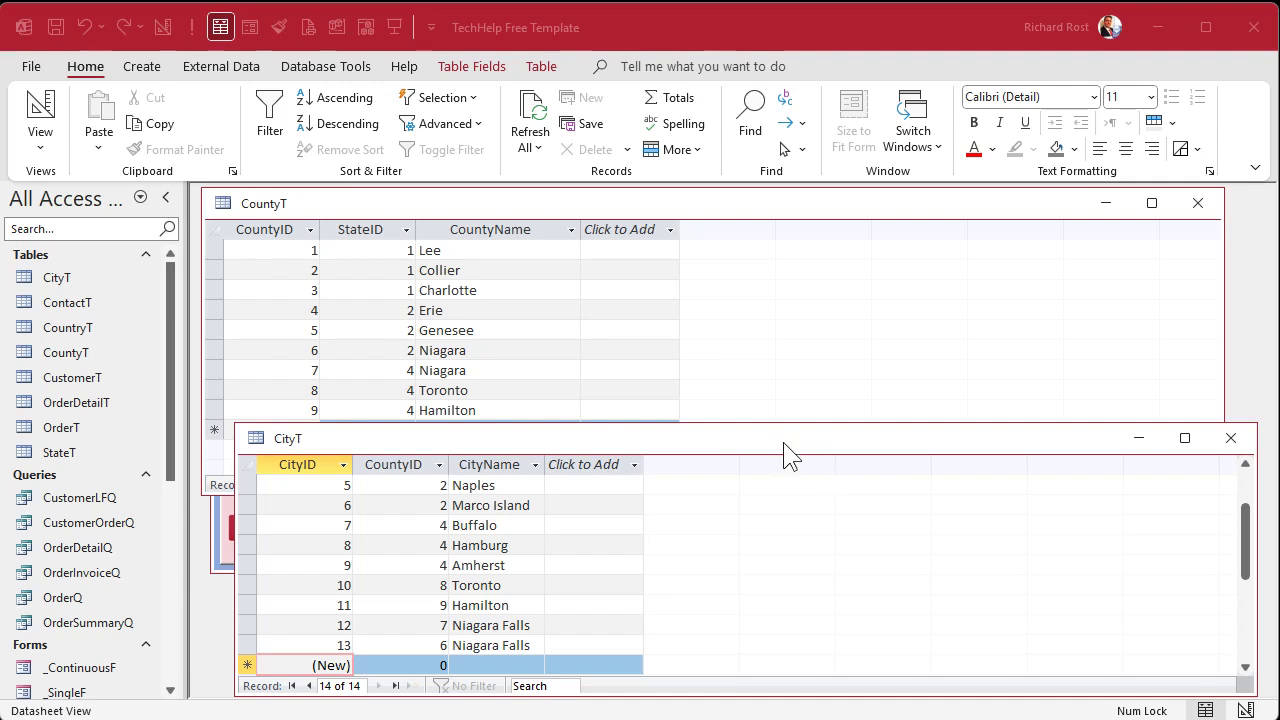
Step: Close the CityT and CountyT tables, keeping the layout changes
left_click(1231, 438)
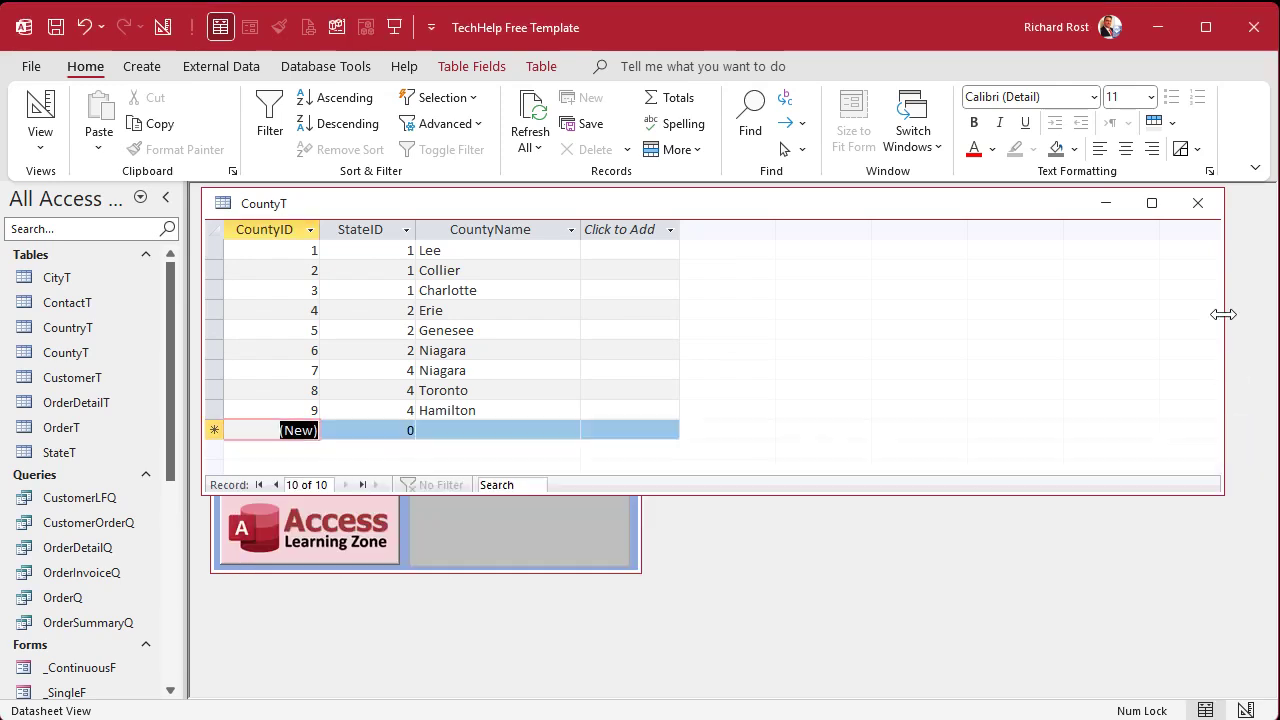
left_click(1197, 203)
left_click(614, 474)
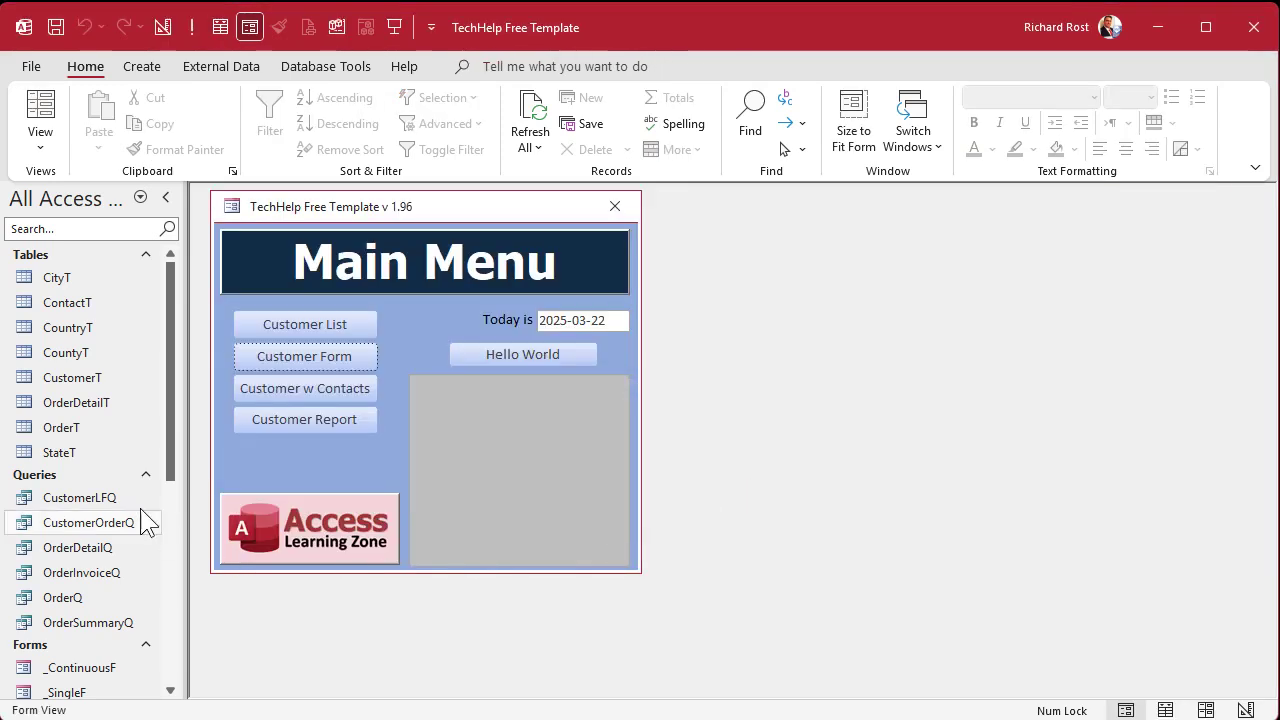
Step: Reopen CityT from the Navigation Pane and move its window higher
left_click(82, 330)
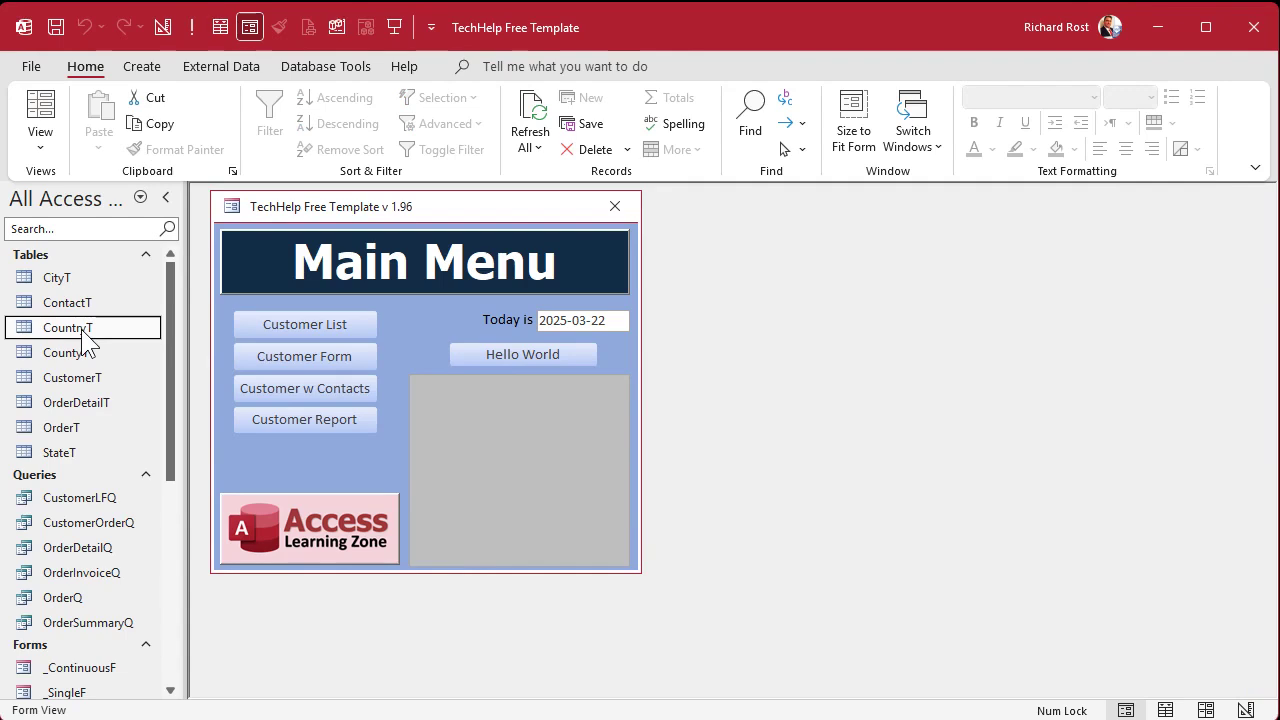
left_click(73, 455)
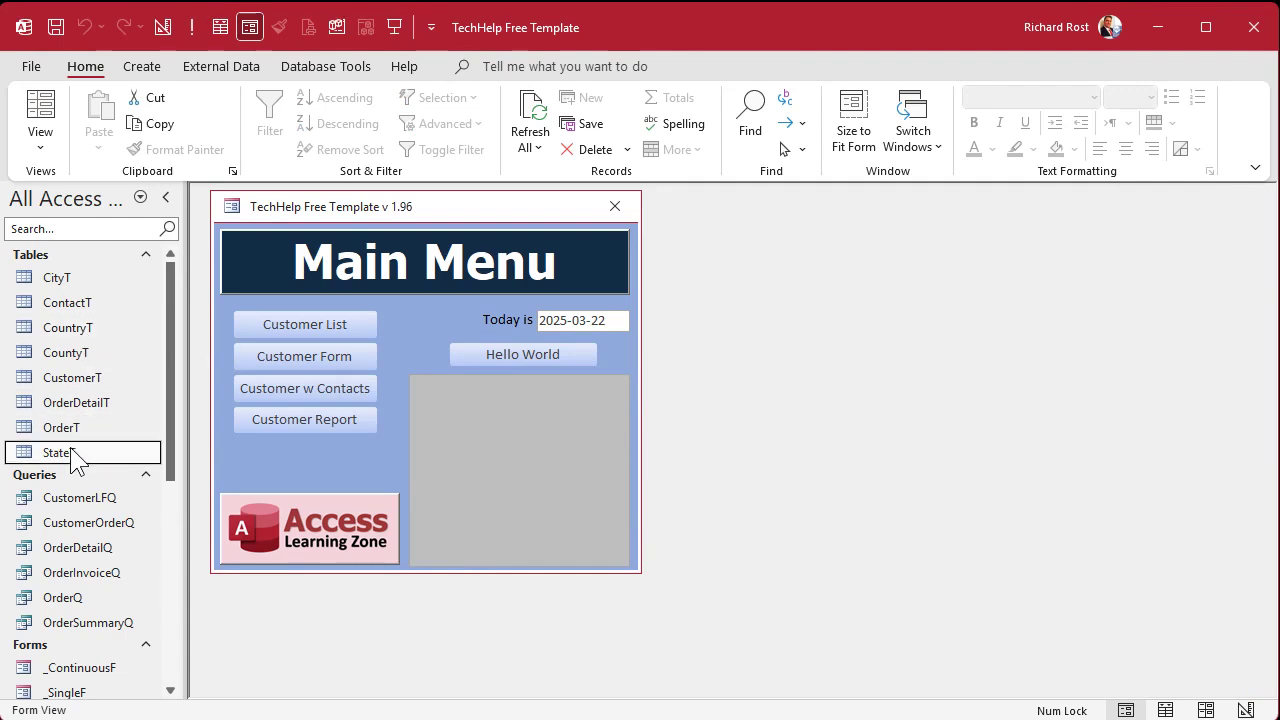
left_click(72, 354)
left_click(69, 279)
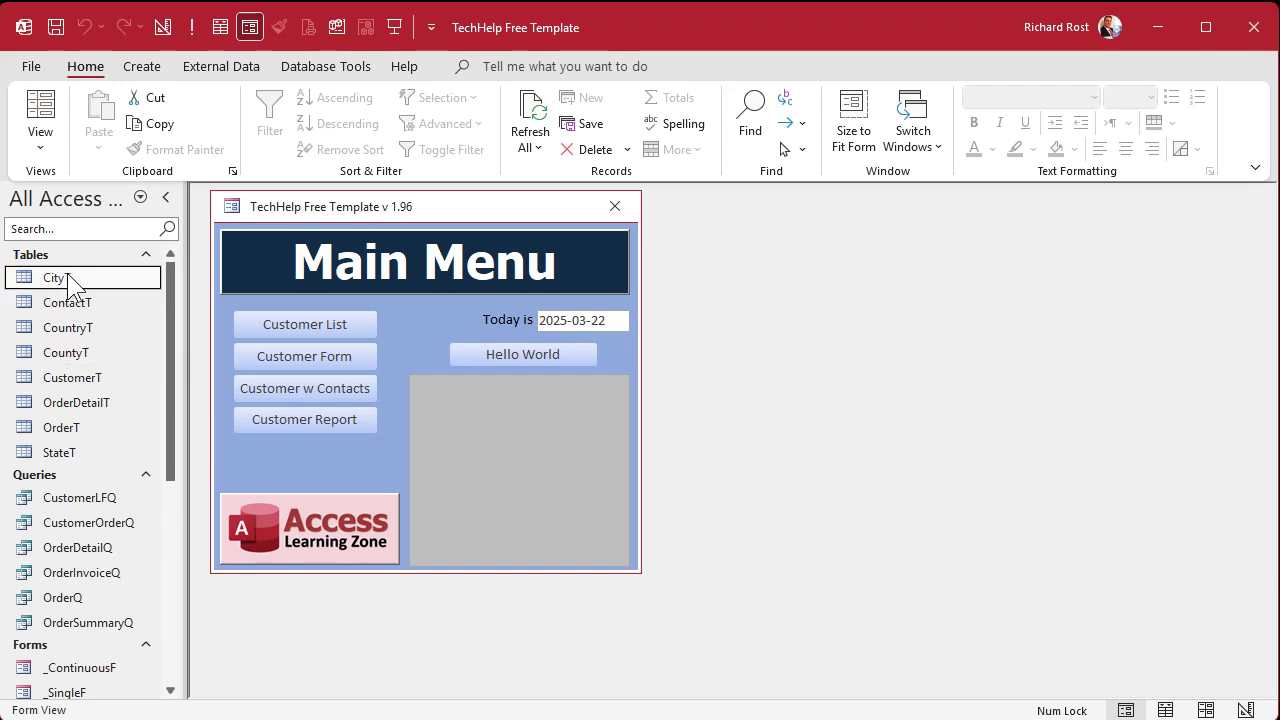
left_click(709, 512)
double_click(62, 278)
left_click_drag(395, 250, 401, 213)
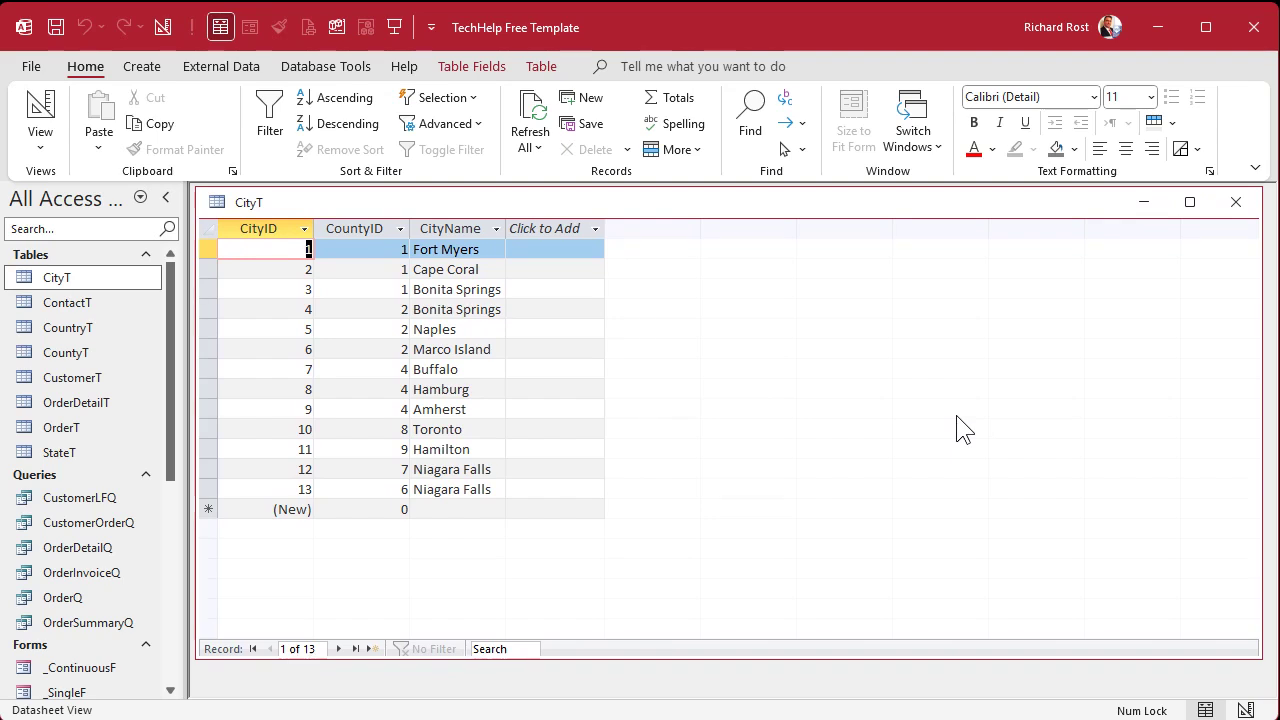
Step: In a new table design, add fields StreetID (AutoNumber), CityID (Number) and StreetName (Short Text)
left_click(146, 67)
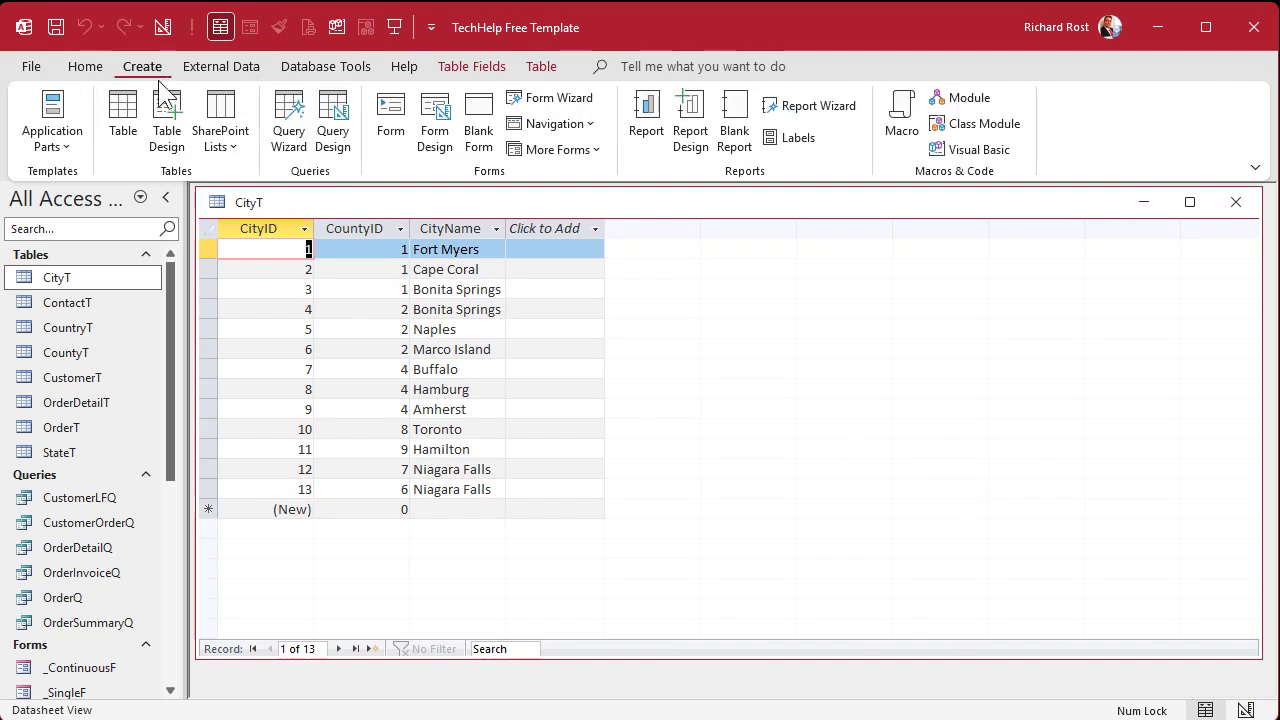
left_click(167, 120)
type("S")
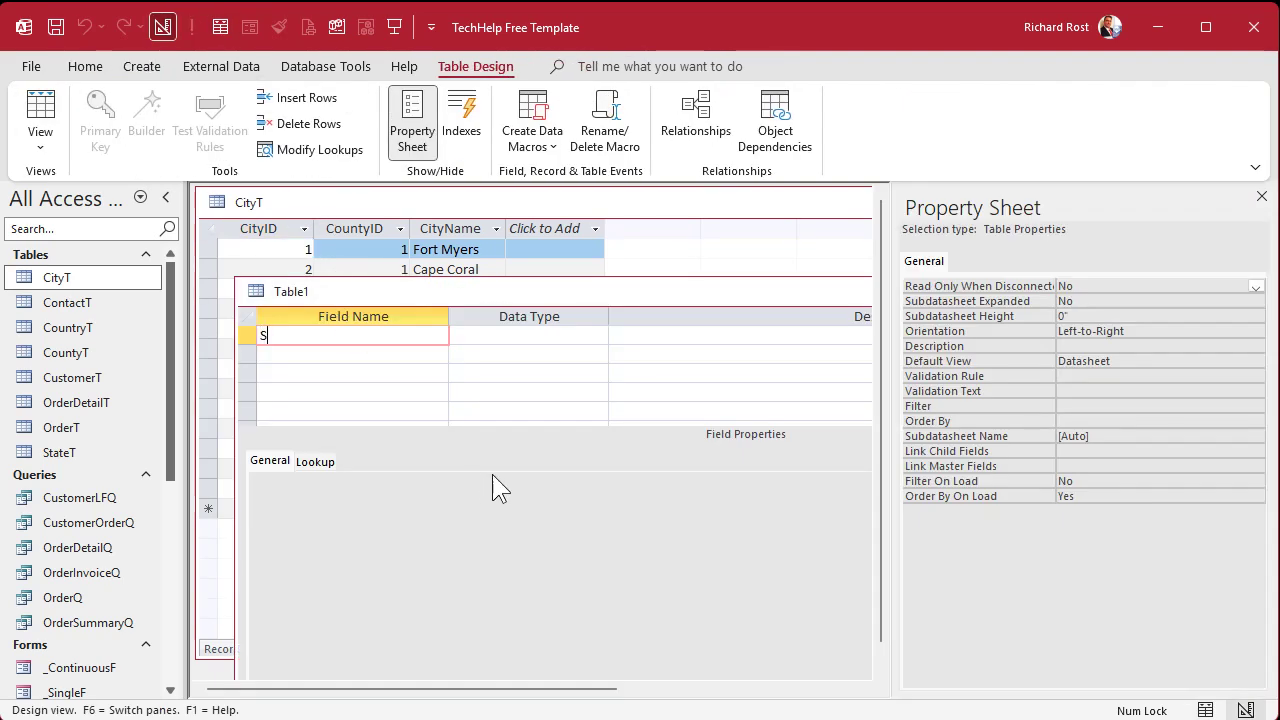
type("treetID")
key("Tab")
type("a")
key("Down")
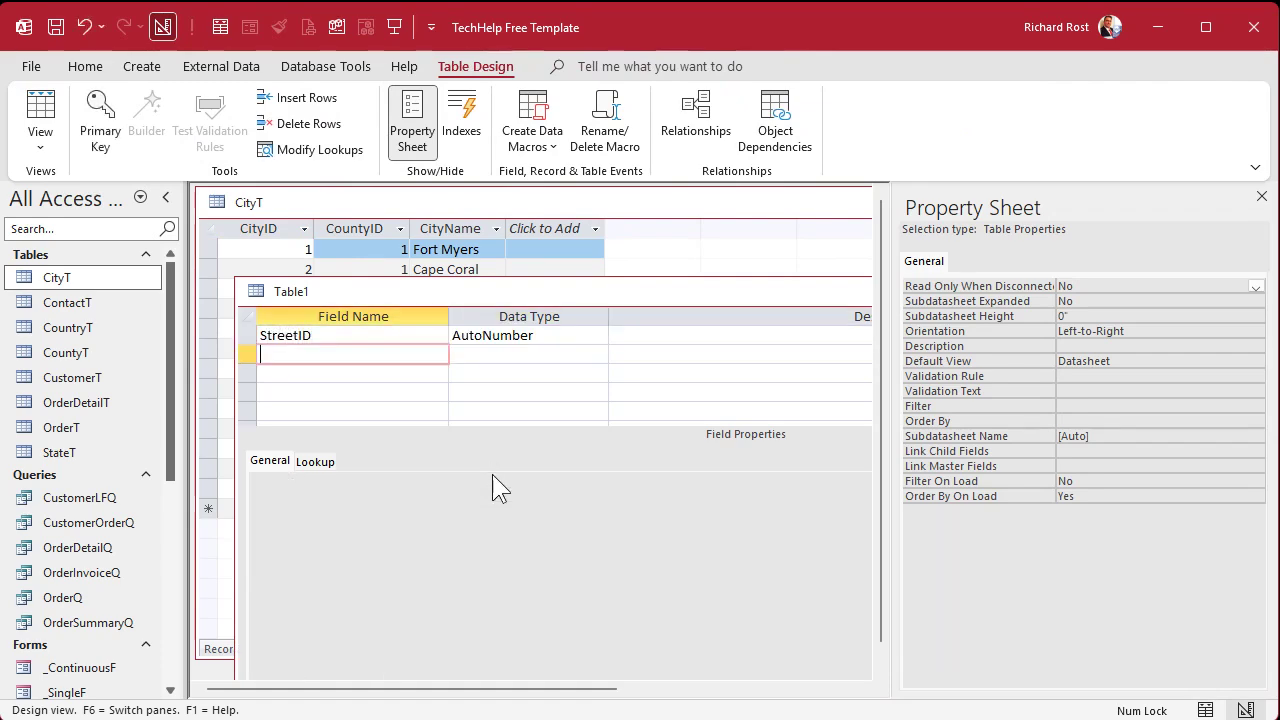
type("CityID")
key("Tab")
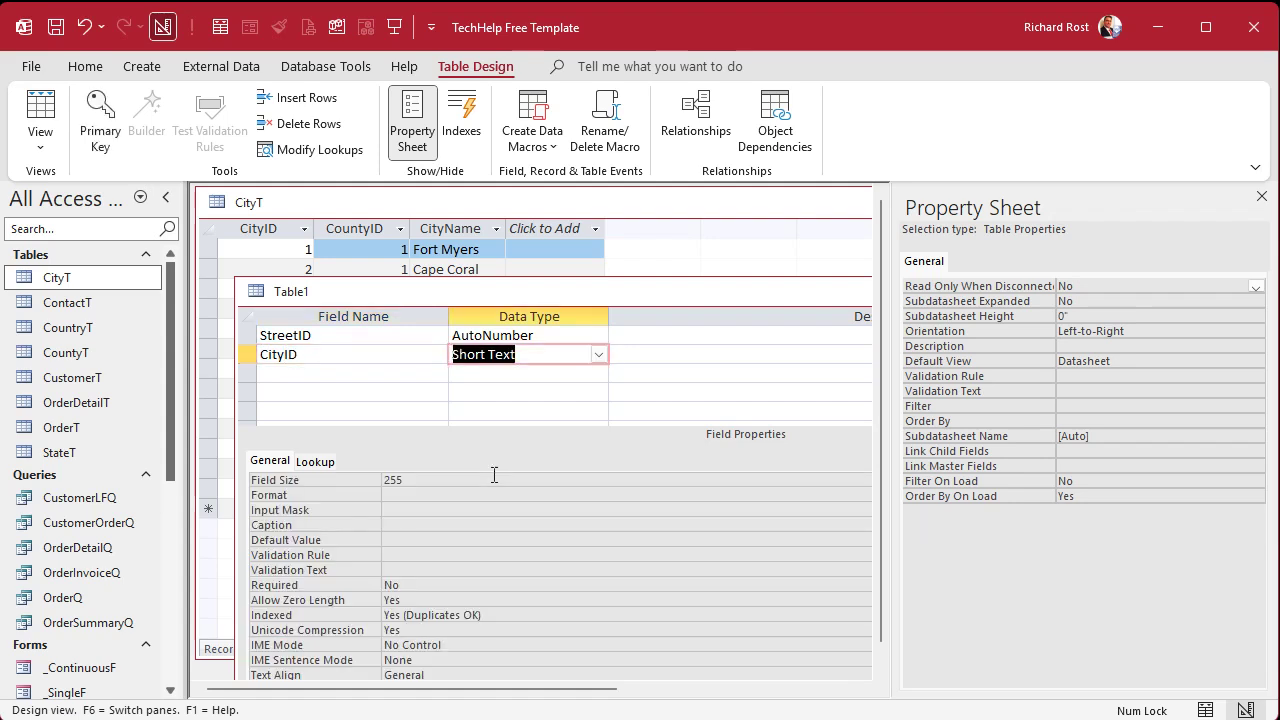
type("n")
key("Tab")
key("Tab")
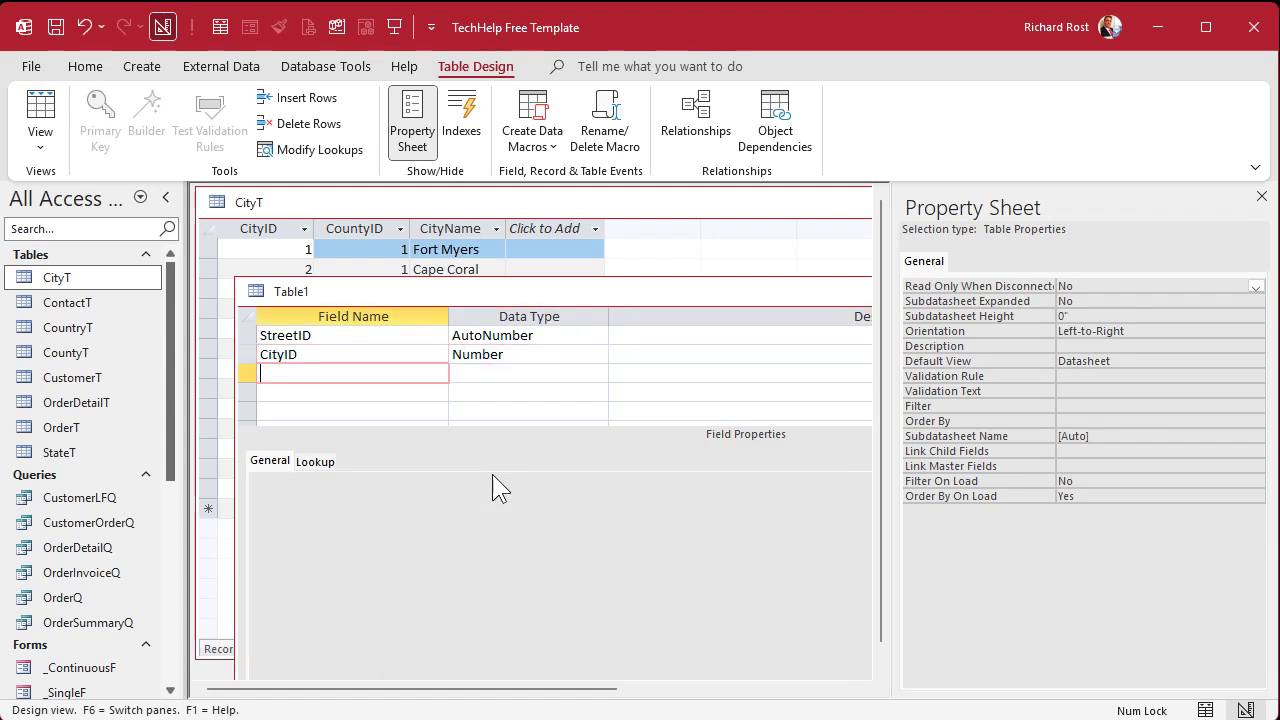
type("StreetName")
key("Tab")
key("Tab")
key("Tab")
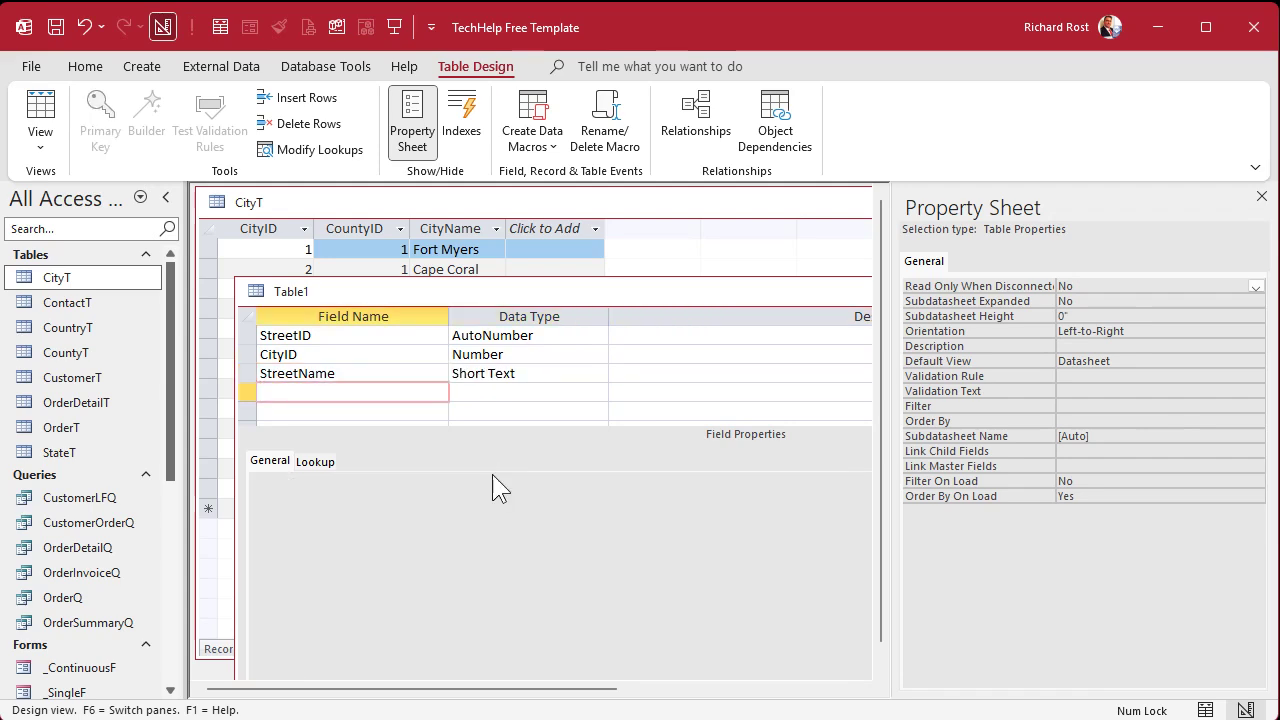
Step: Save the table as StreetT and let Access add a primary key
key("ctrl+s")
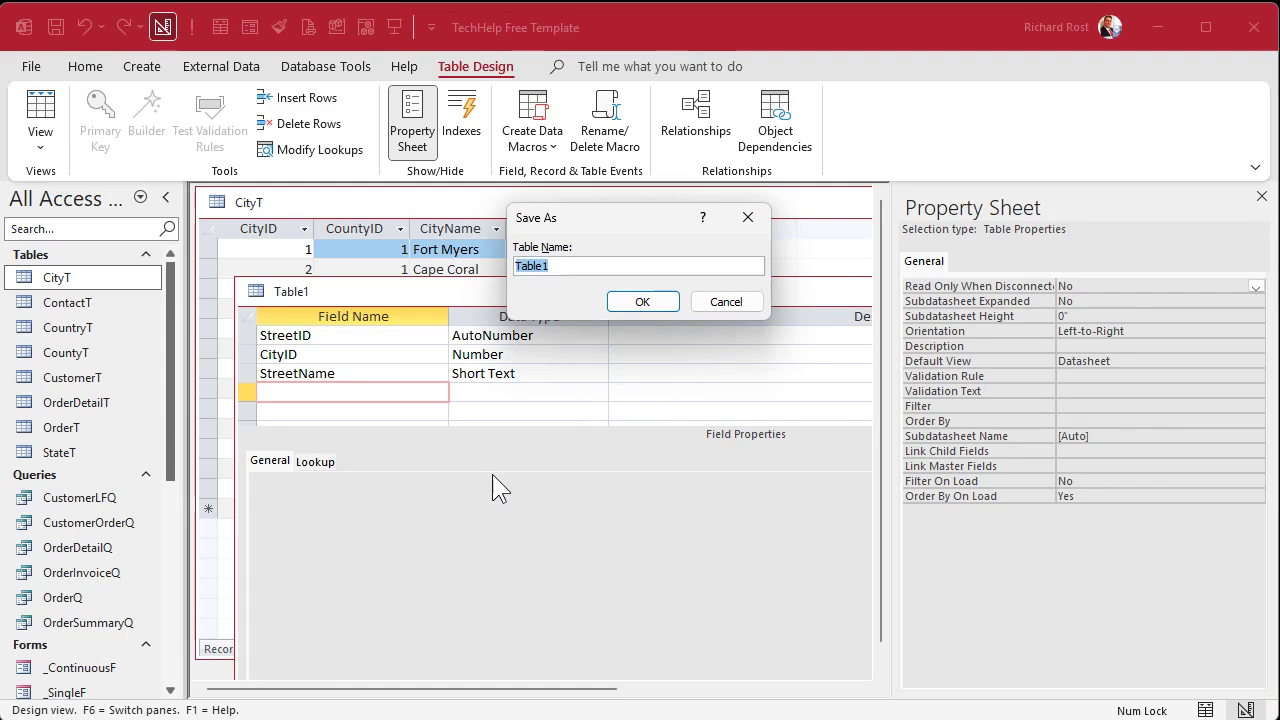
type("StreetT")
key("Return")
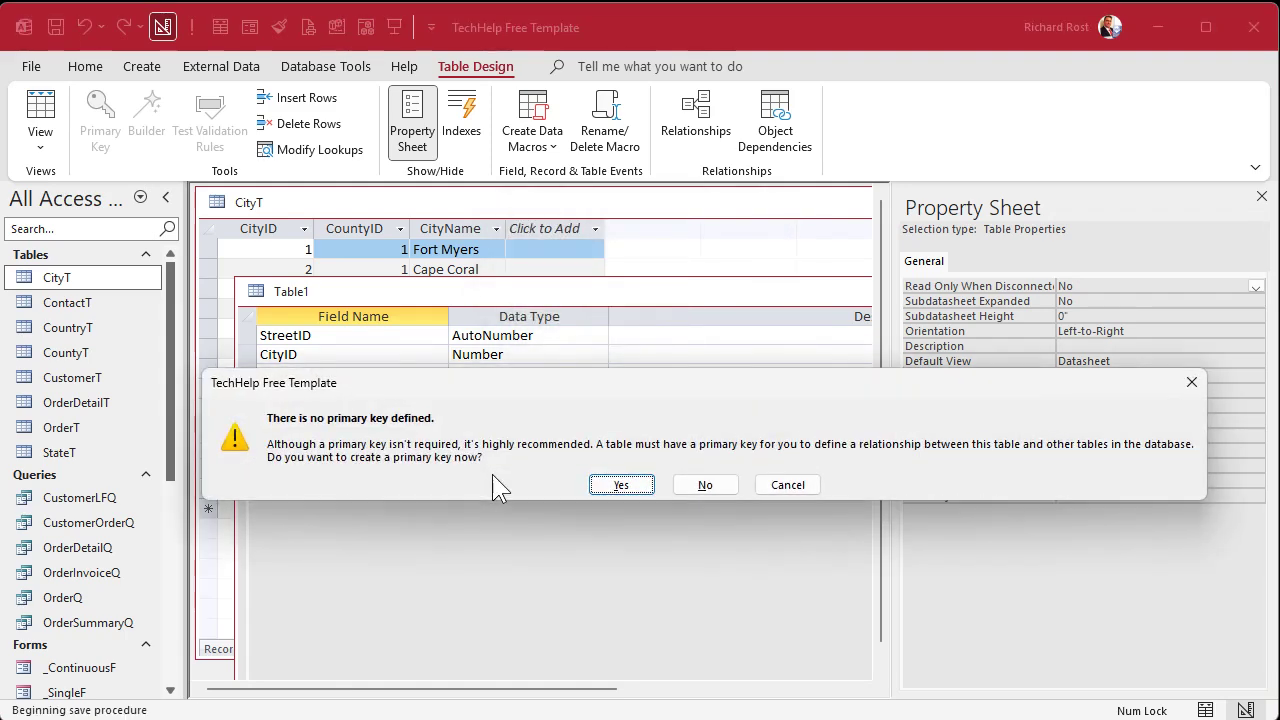
key("Return")
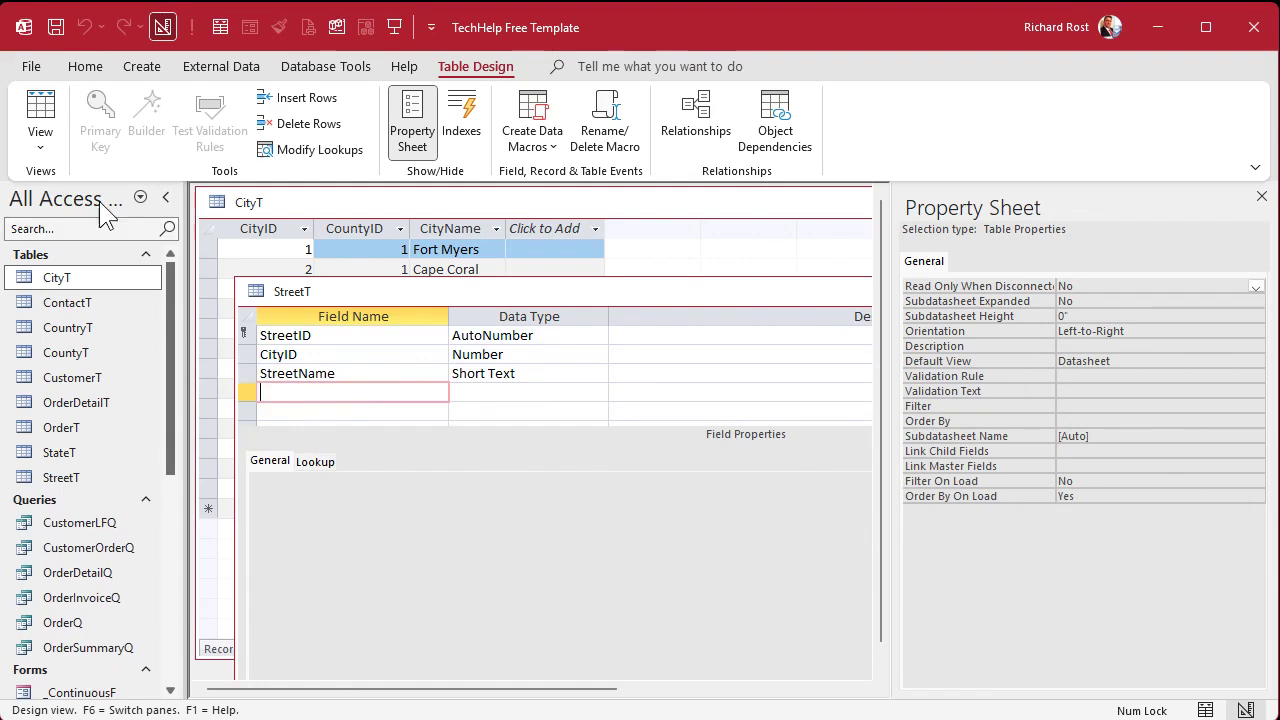
Step: Show StreetT in Datasheet View, resize its window below the city list and widen StreetName
left_click(40, 112)
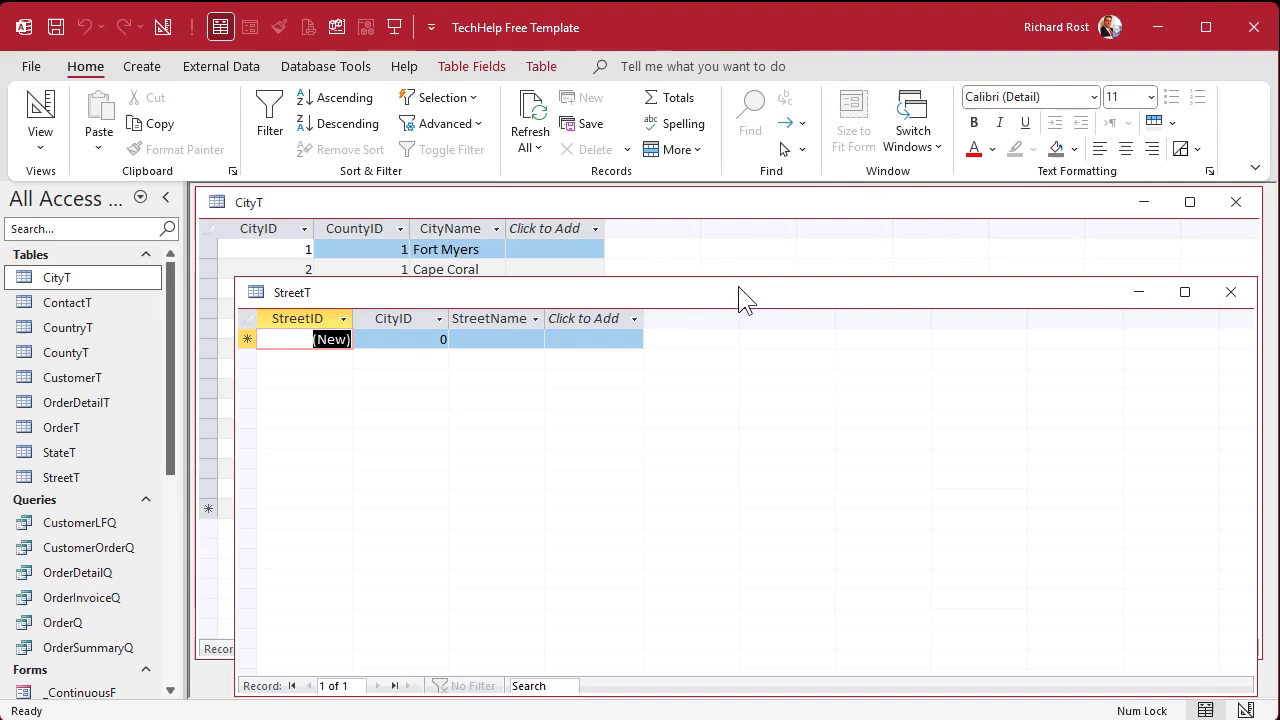
left_click_drag(743, 280, 737, 384)
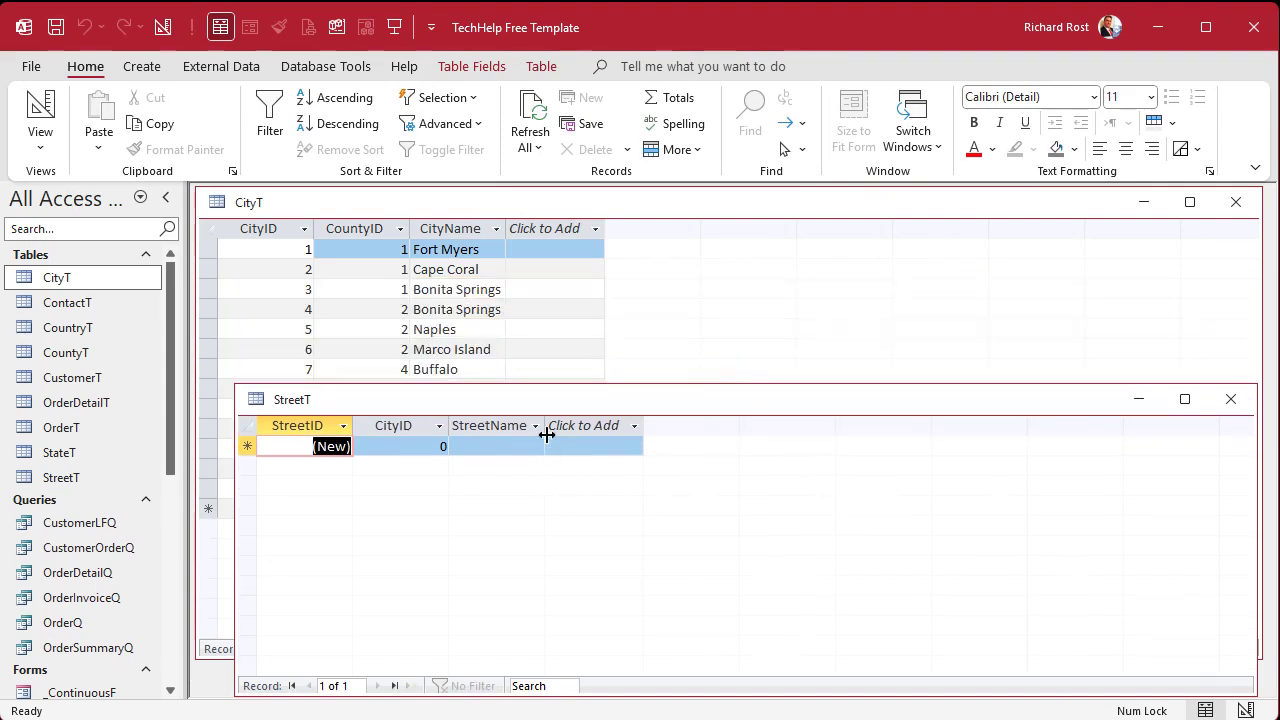
left_click_drag(545, 426, 643, 422)
key("Escape")
key("Escape")
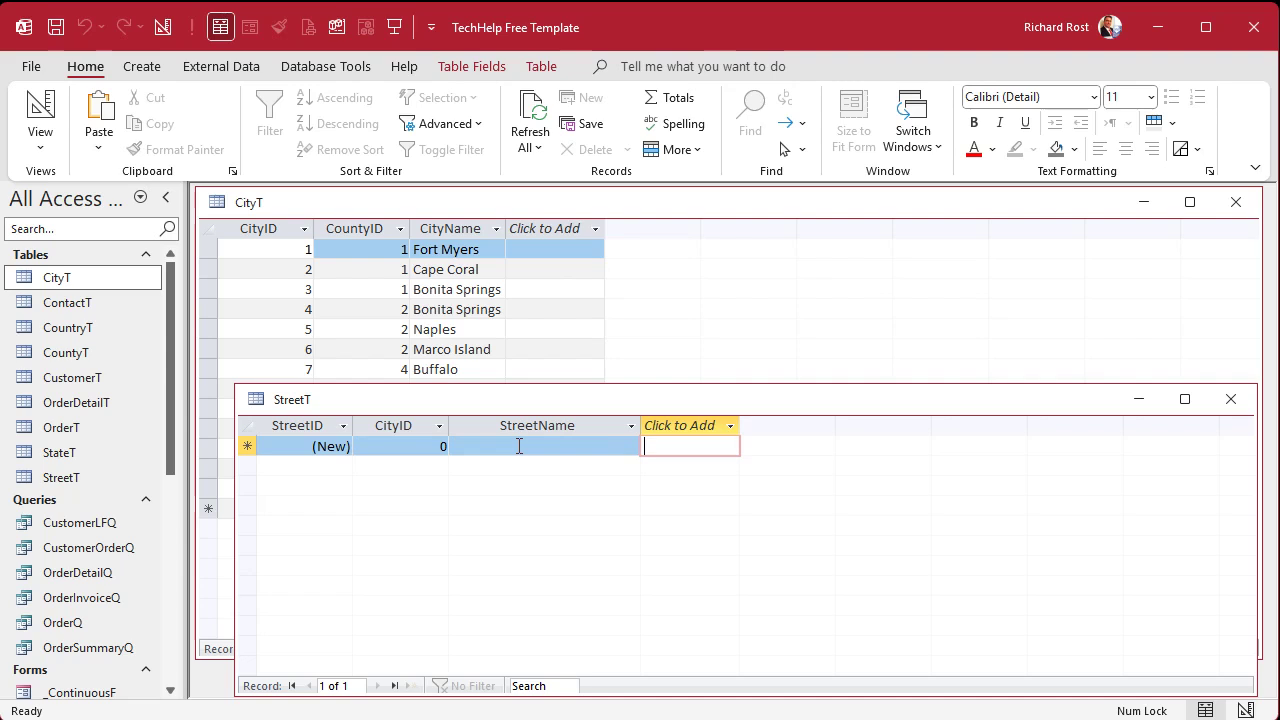
Step: Enter McGregor Blvd, Colonial Blvd and Metro Pkwy with CityID 1 (Fort Myers)
left_click_drag(422, 447, 455, 446)
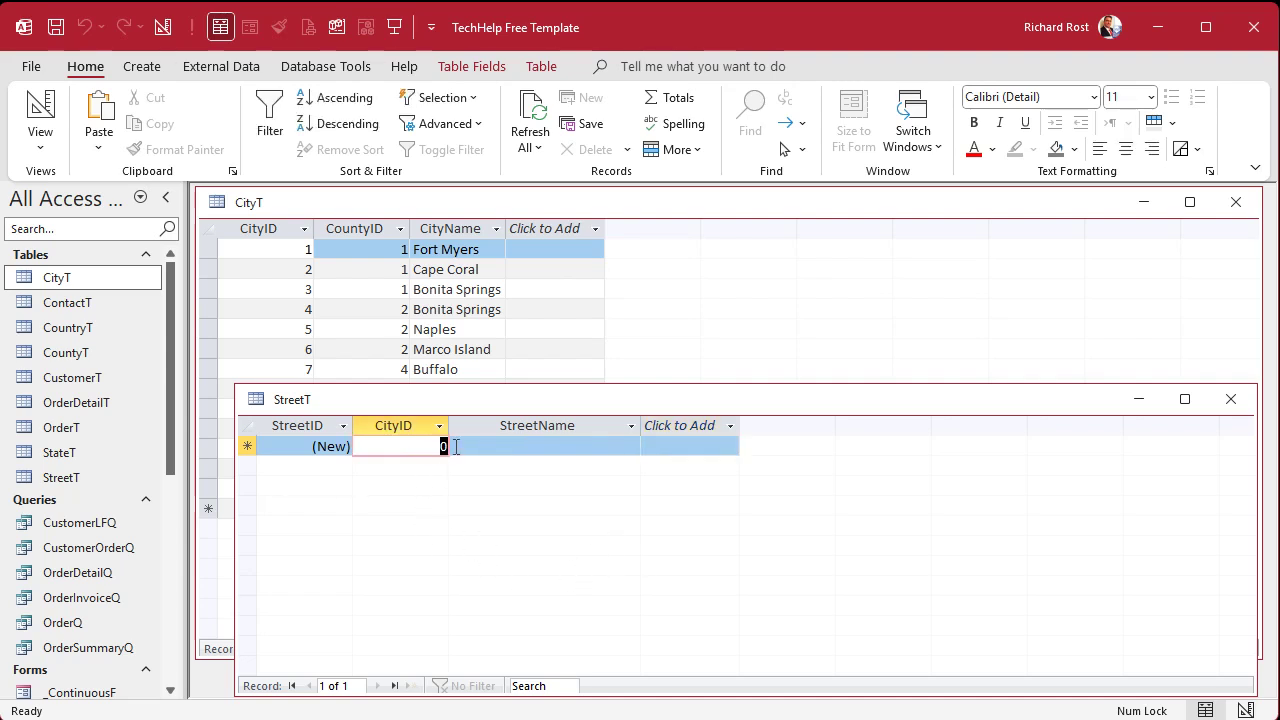
type("1")
key("Tab")
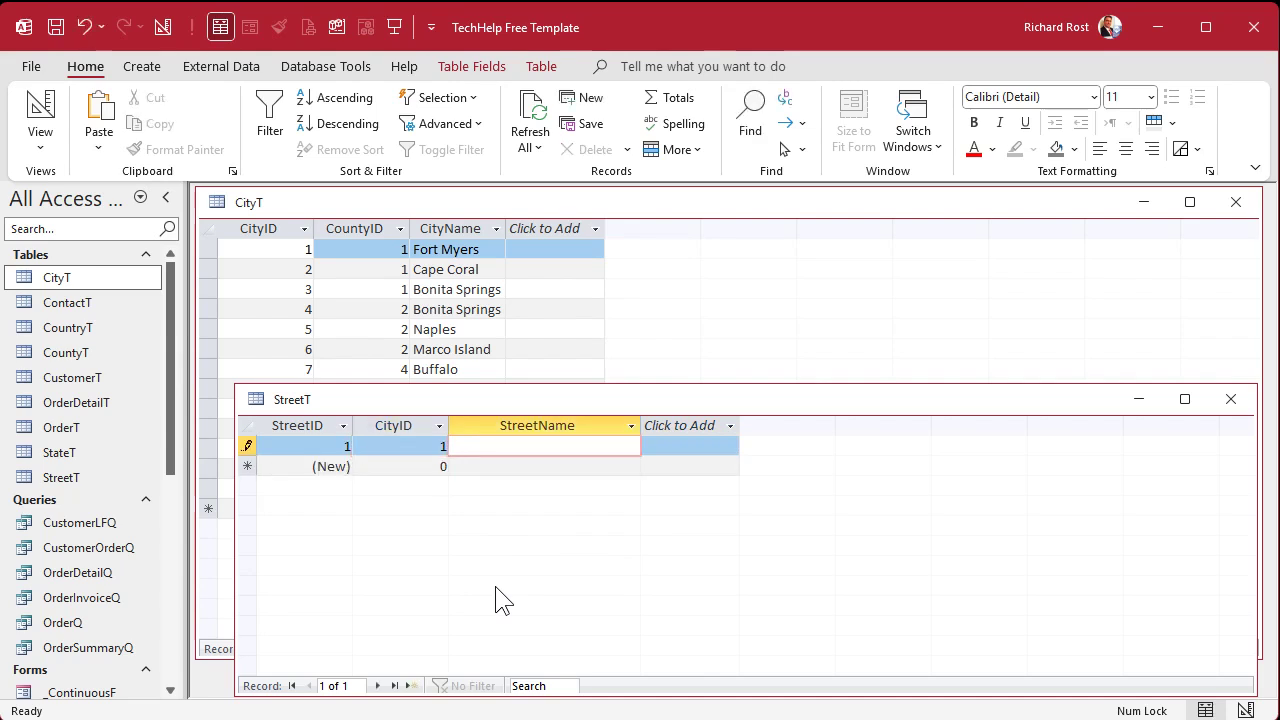
type("McGregor Blvd")
key("Tab")
type("1")
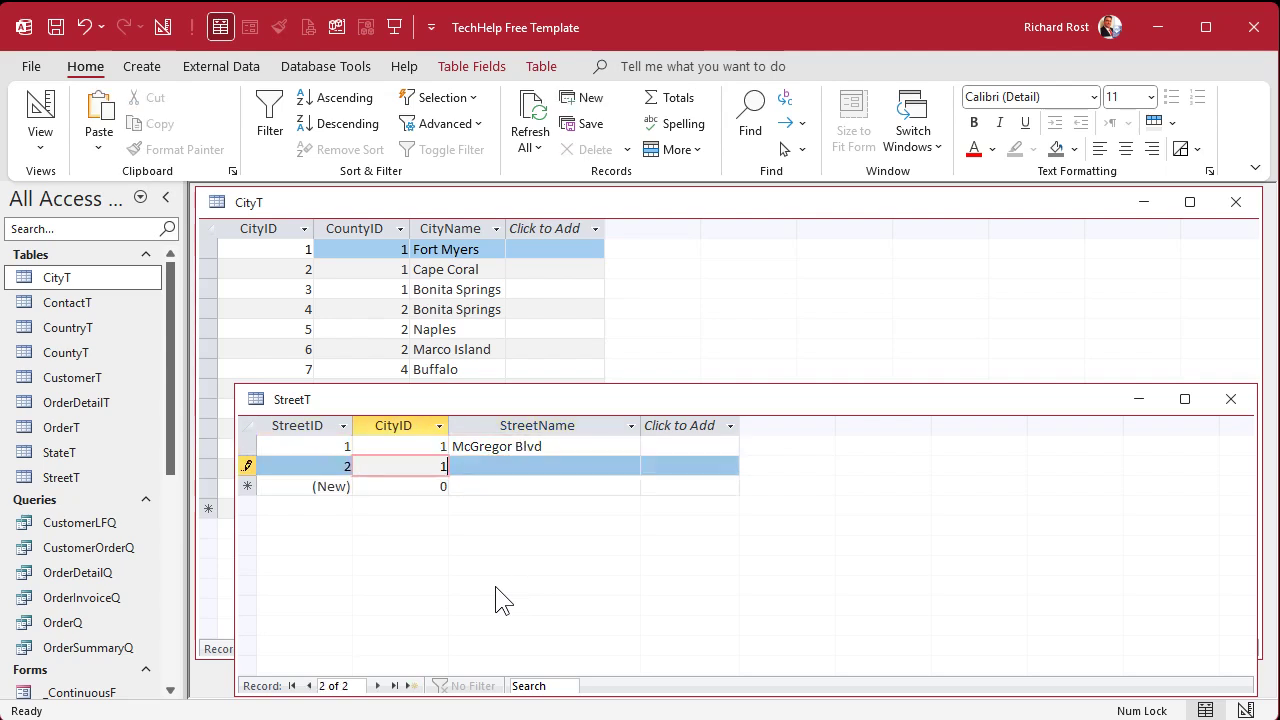
key("Tab")
type("Cp")
key("BackSpace")
type("o")
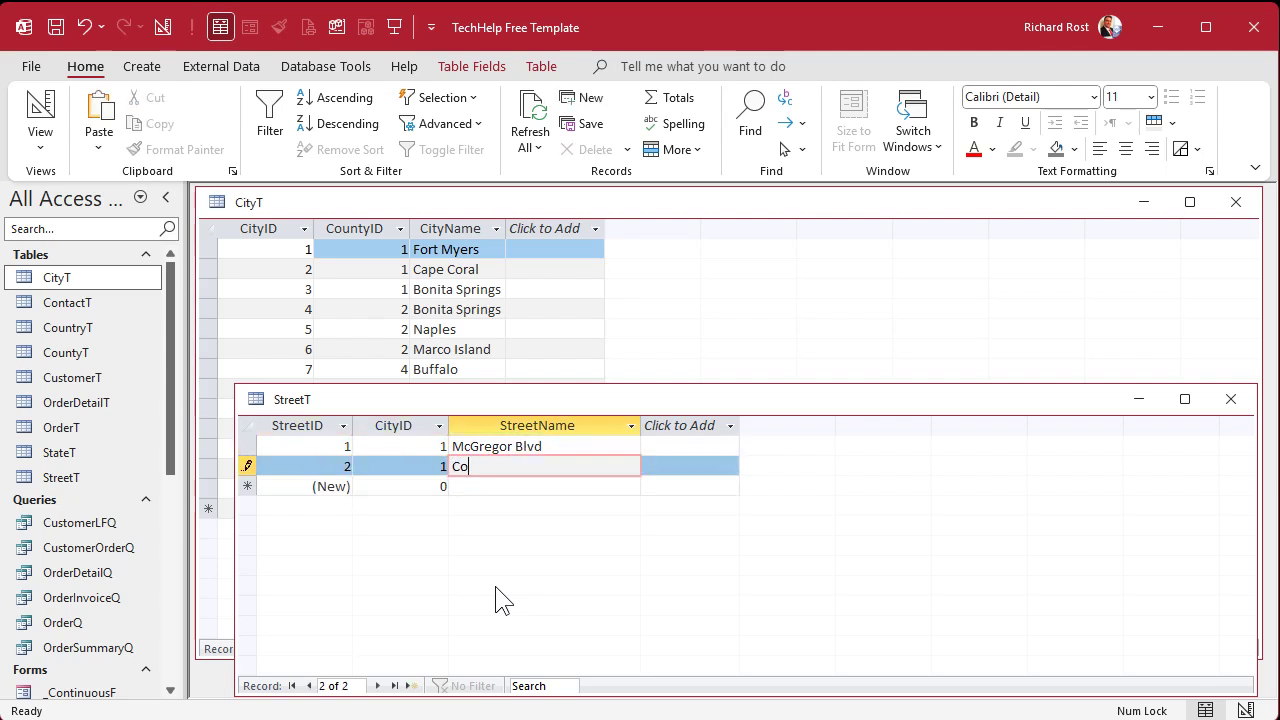
type("lonial Blvd")
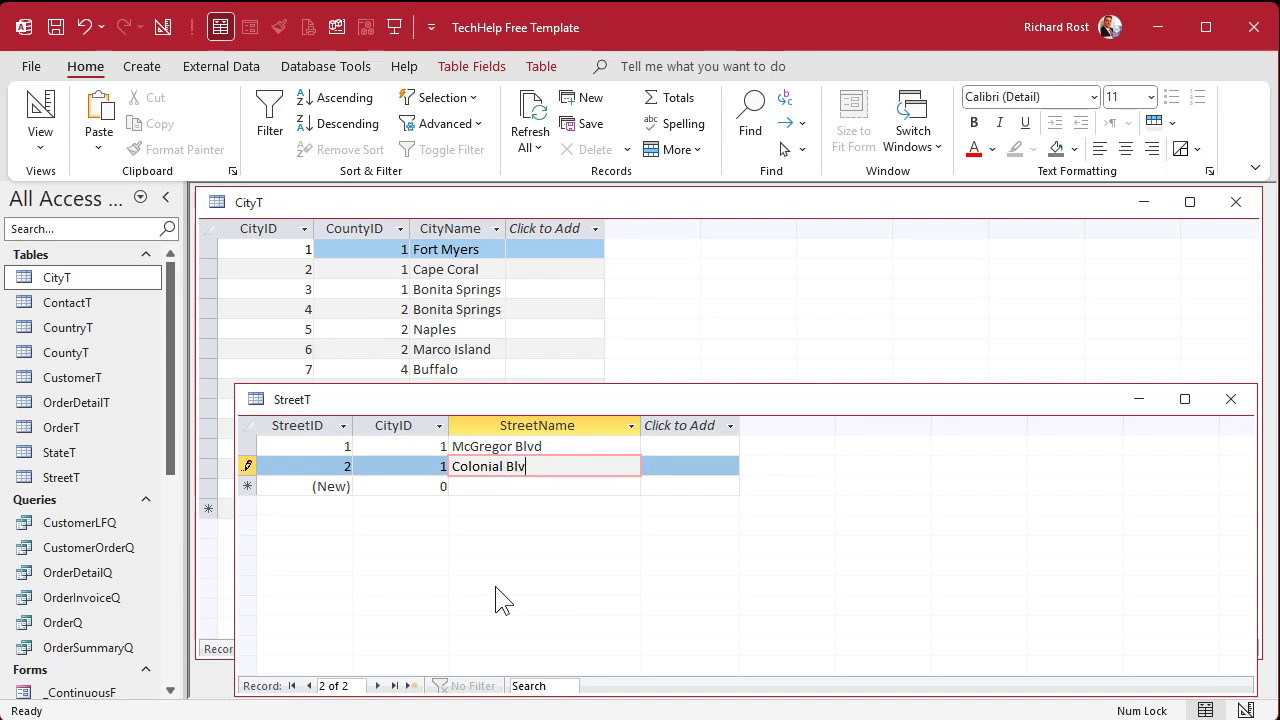
key("Tab")
key("Tab")
type("1")
key("Tab")
type("Metro Pw")
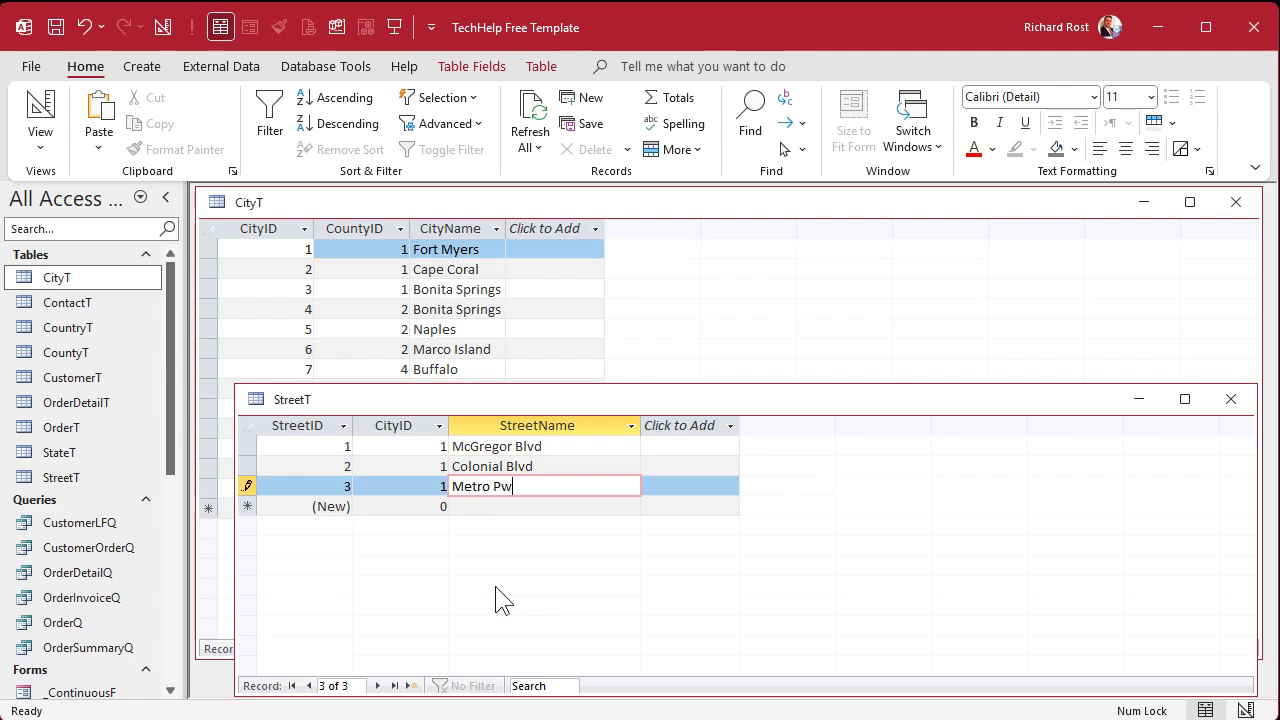
key("BackSpace")
type("kwy")
Step: Enter Pine Island Rd, Santa Barbara Blvd and Cape Coral Pkwy with CityID 2 (Cape Coral)
key("Tab")
key("Tab")
type("2")
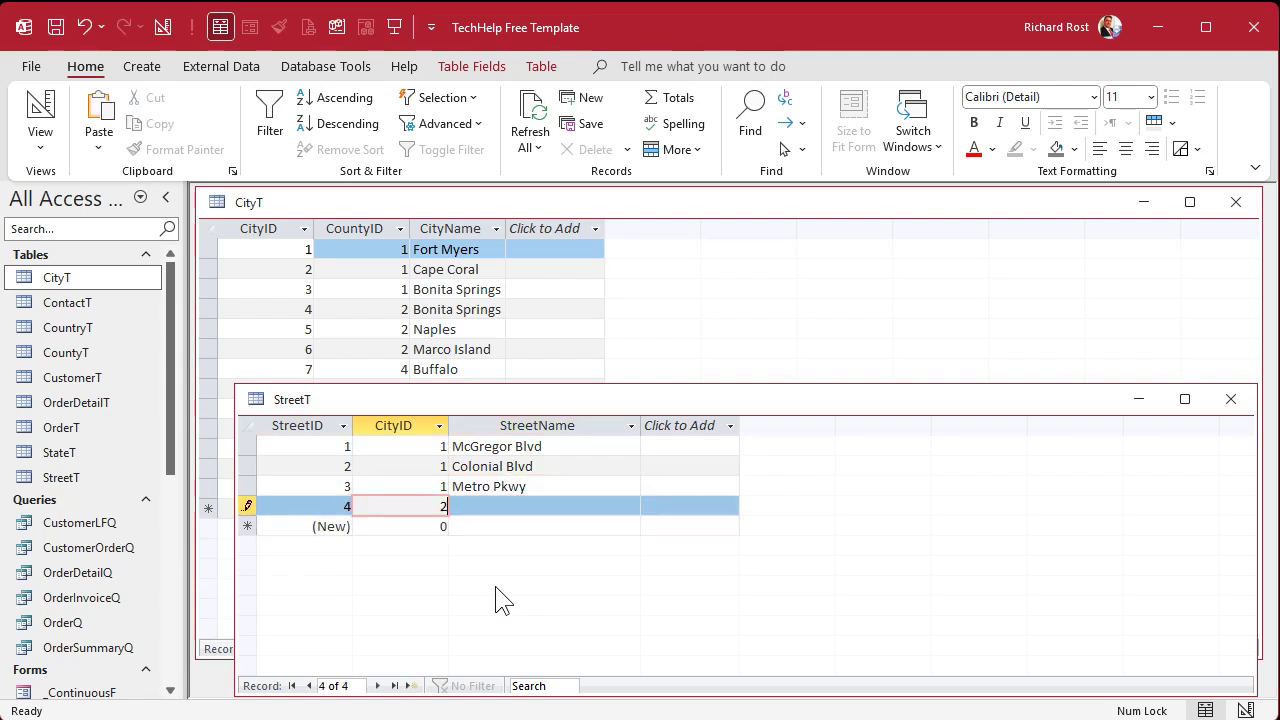
key("Tab")
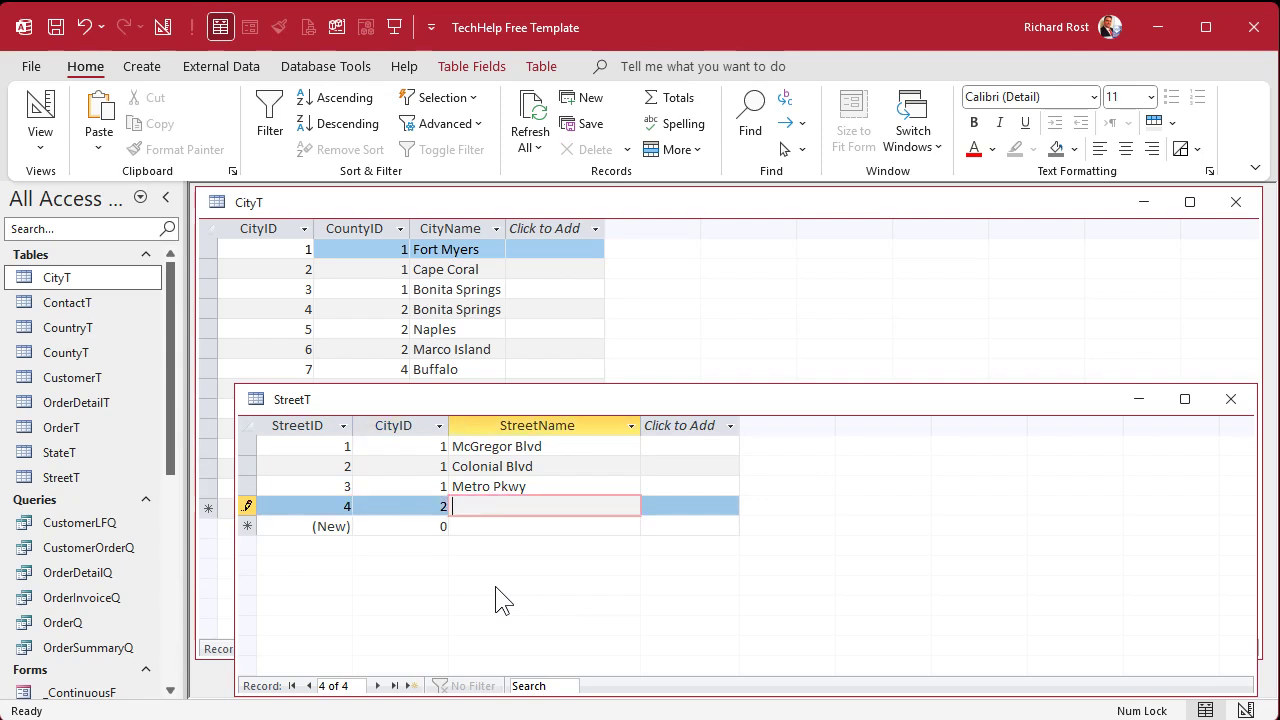
type("Pine Island Rd")
key("Tab")
key("Tab")
type("2")
key("Tab")
type("Santa Bar")
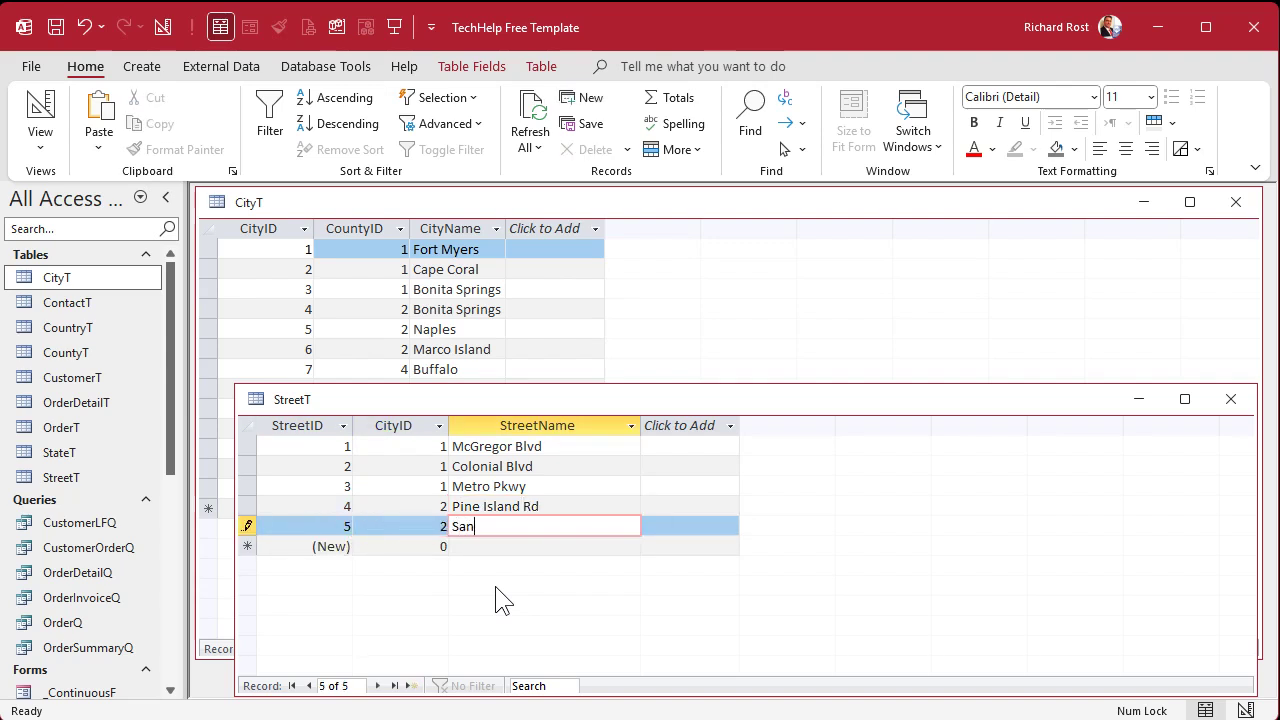
key("BackSpace")
key("BackSpace")
key("BackSpace")
type("Barbara Blvd")
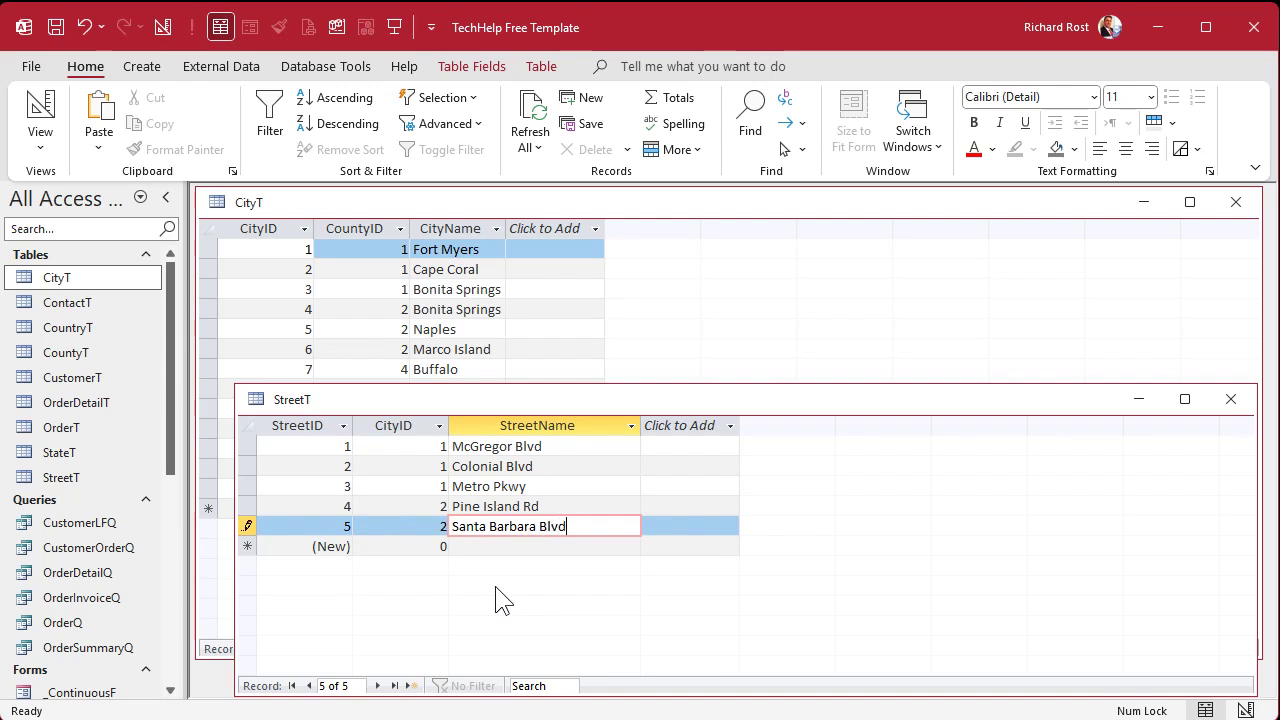
key("Tab")
key("Tab")
type("2")
key("Tab")
type("Cape Cor")
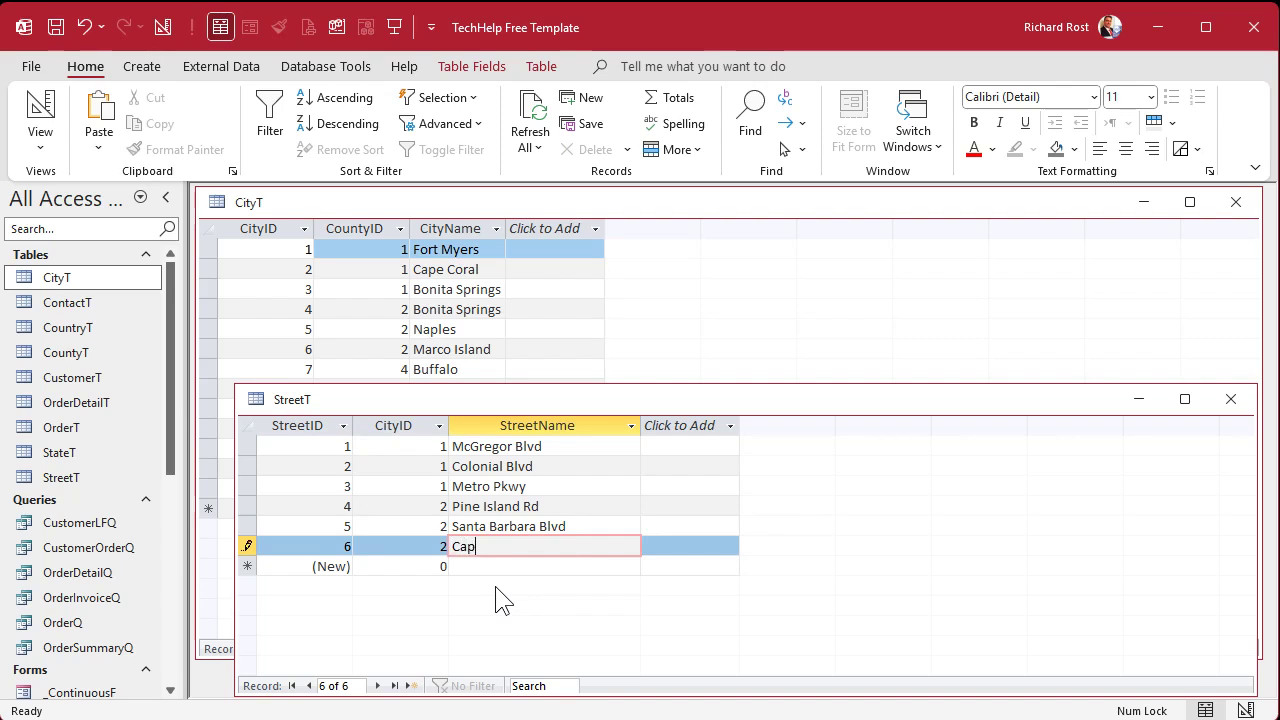
type("Pkwy")
key("Tab")
key("Tab")
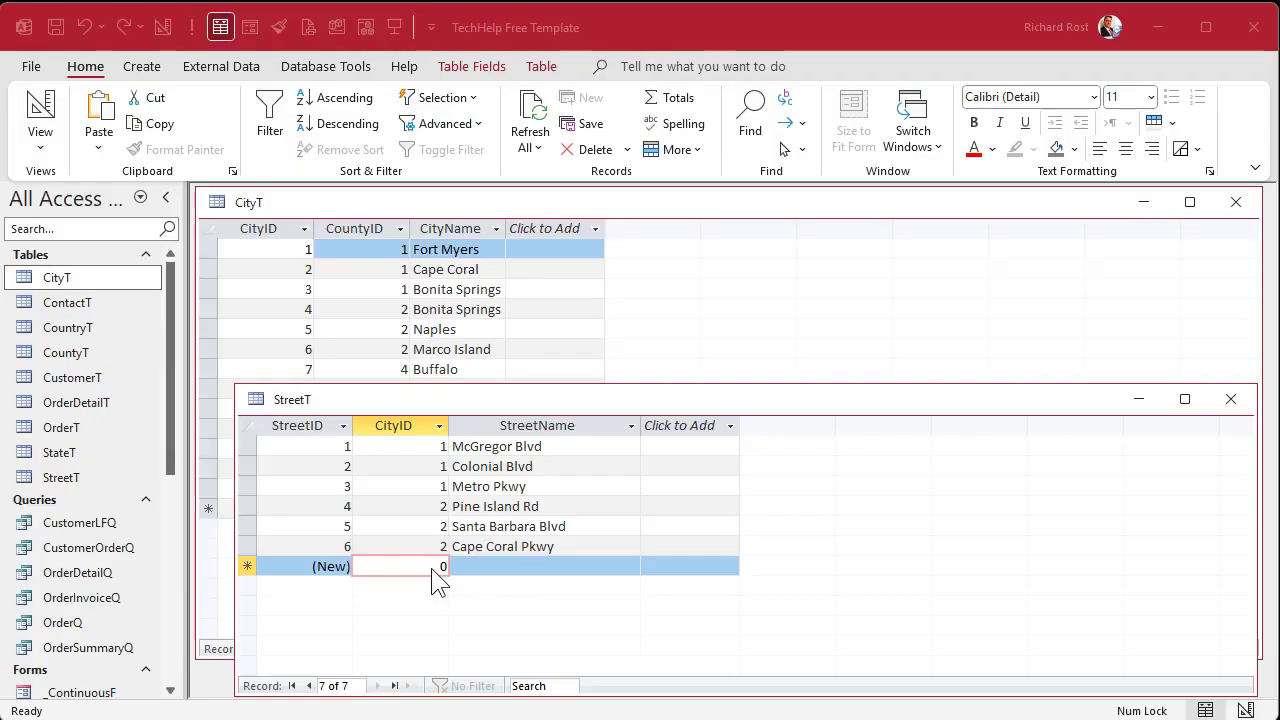
Step: Enter NW 13 Ter, NW 13 Rd and NW 13 St with CityID 2
key("Tab")
type("2")
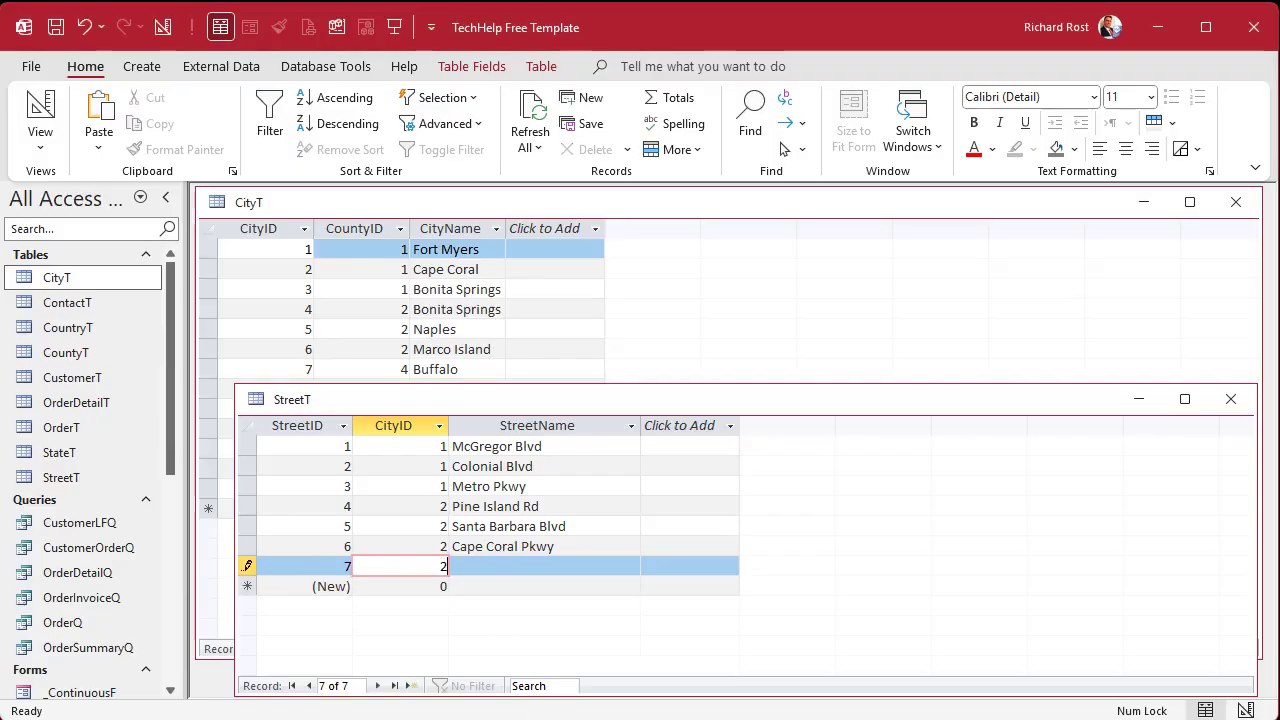
key("Tab")
type("NW 13 Ter")
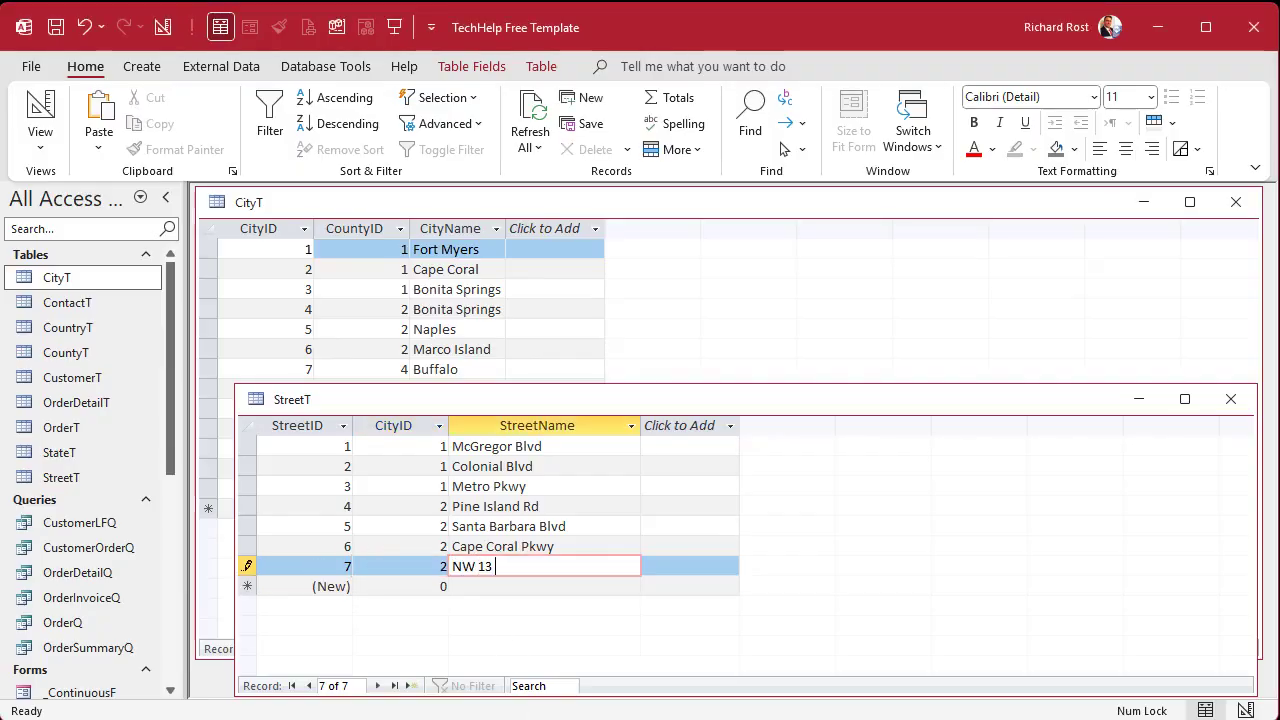
key("Tab")
key("Tab")
type("2")
key("Tab")
type("NW 13 ")
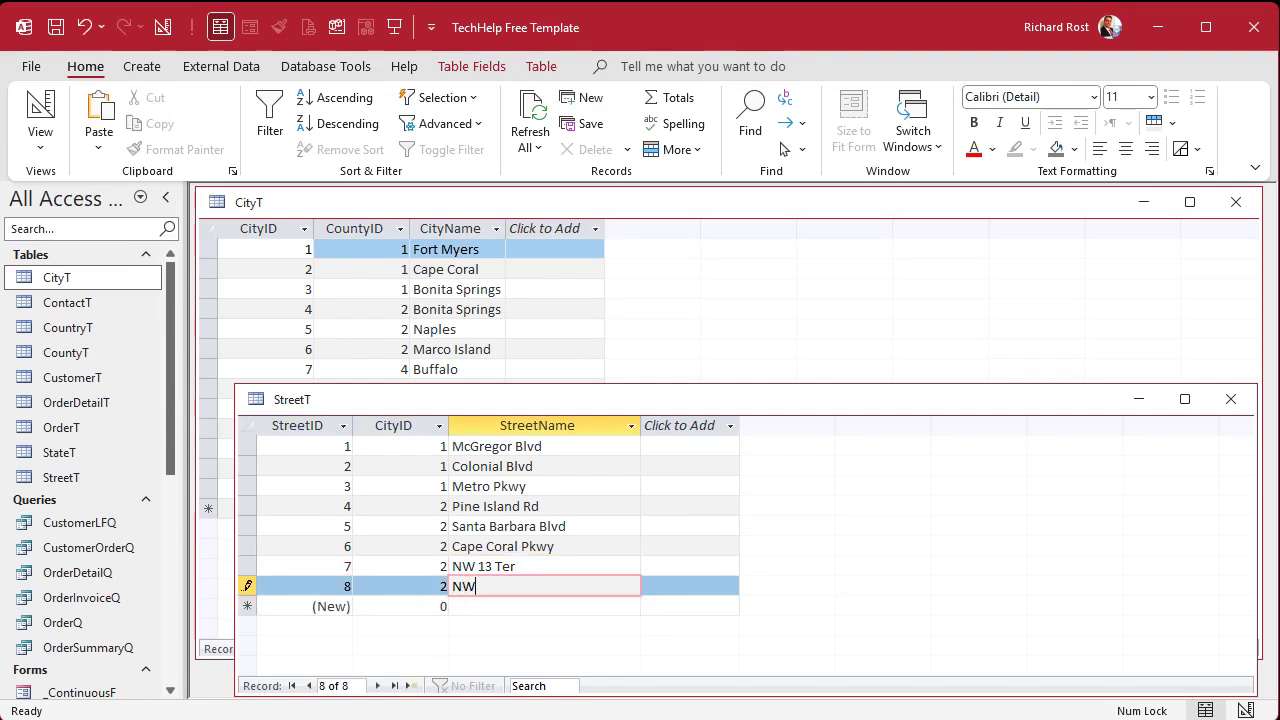
type("Rd")
key("Tab")
key("Tab")
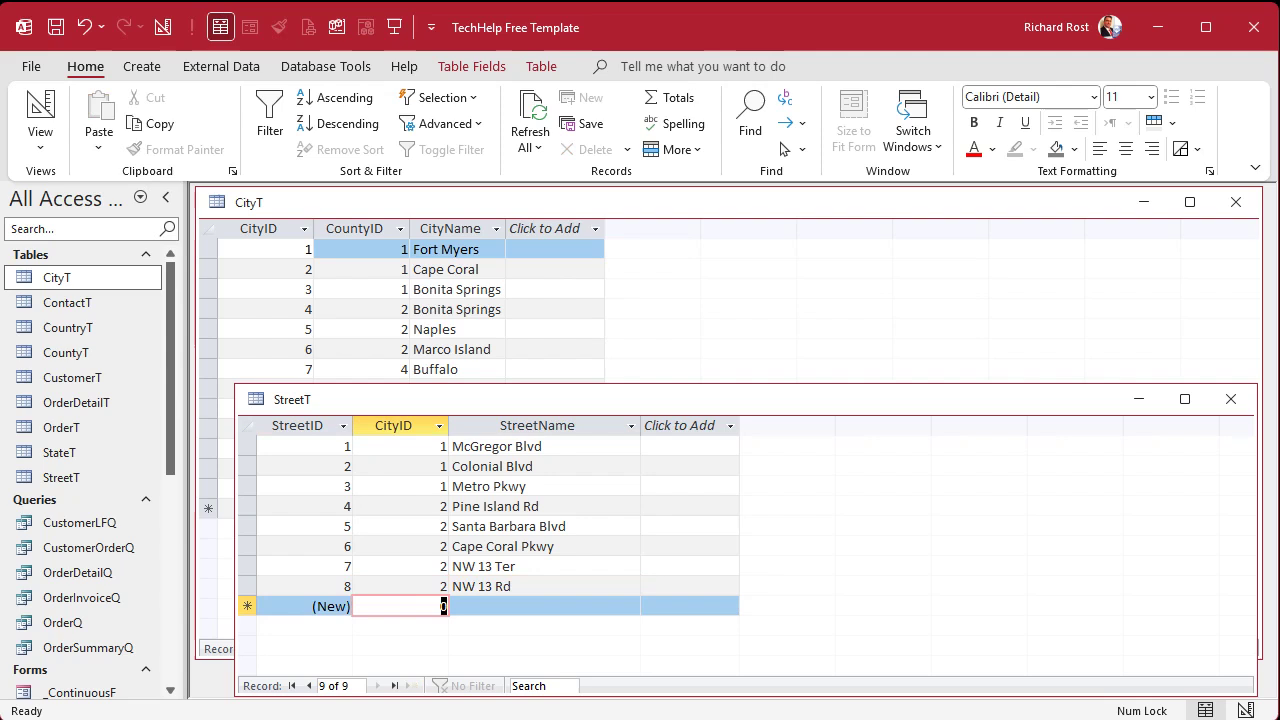
type("2")
key("Tab")
type("NW 13 St")
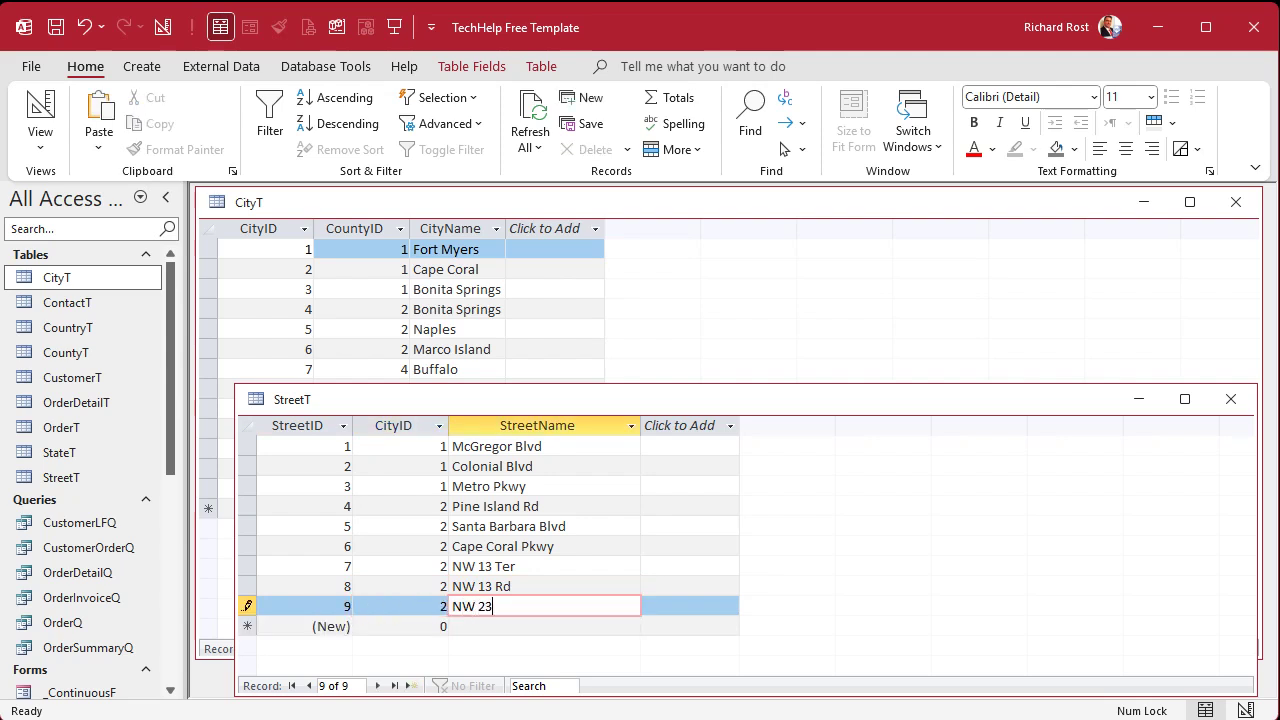
key("Tab")
key("Tab")
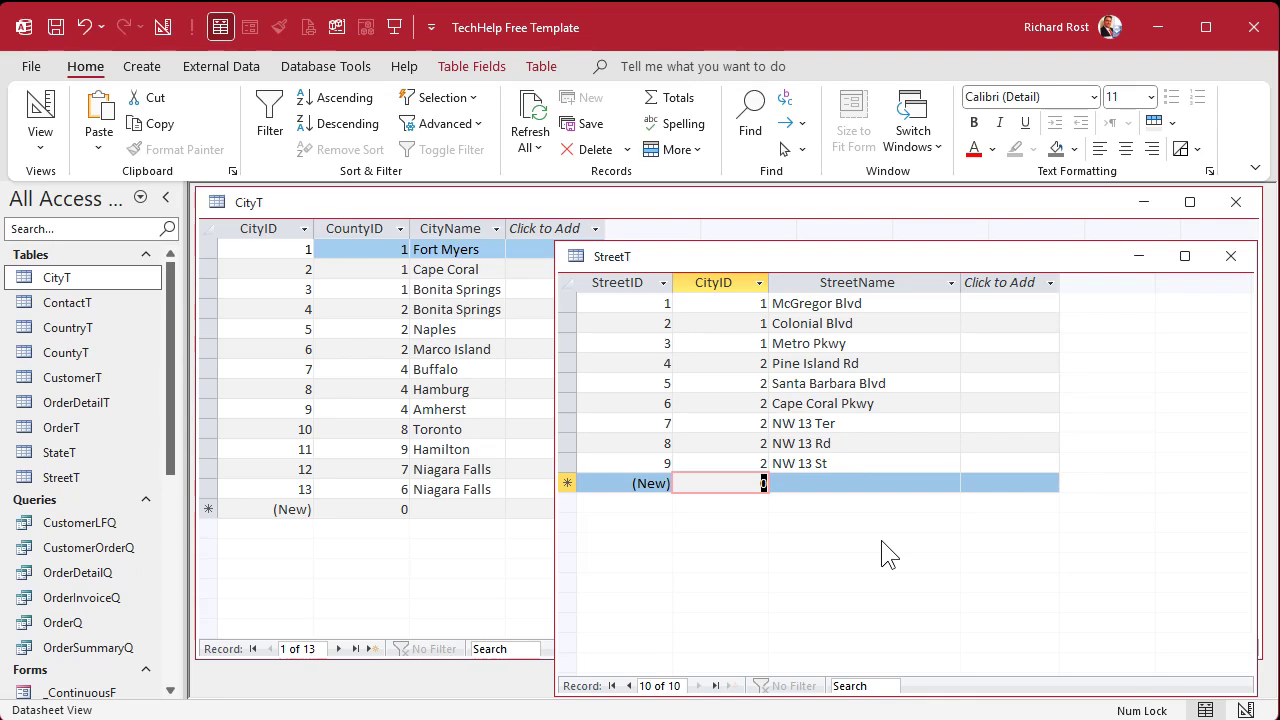
Step: Enter Sheridan Dr, Niagara Falls Blvd and Millersport Hwy with CityID 9 (Amherst)
type("9")
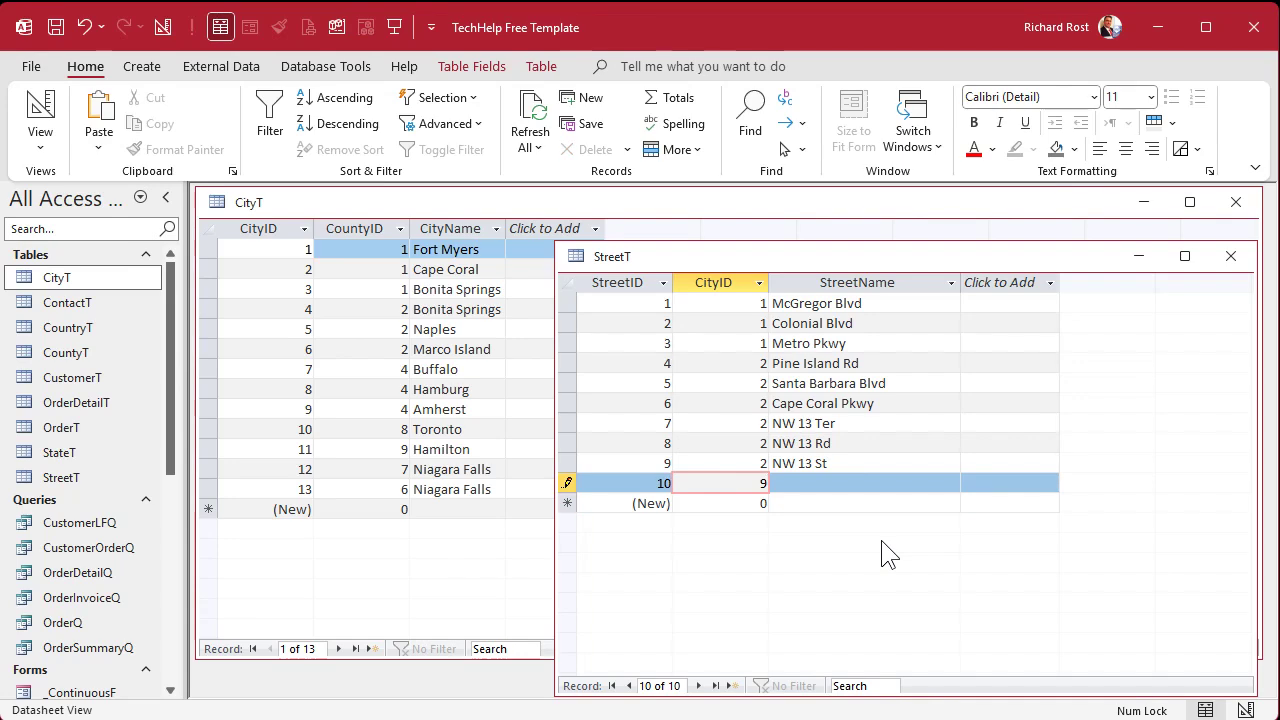
key("Tab")
type("Sheridan Dr")
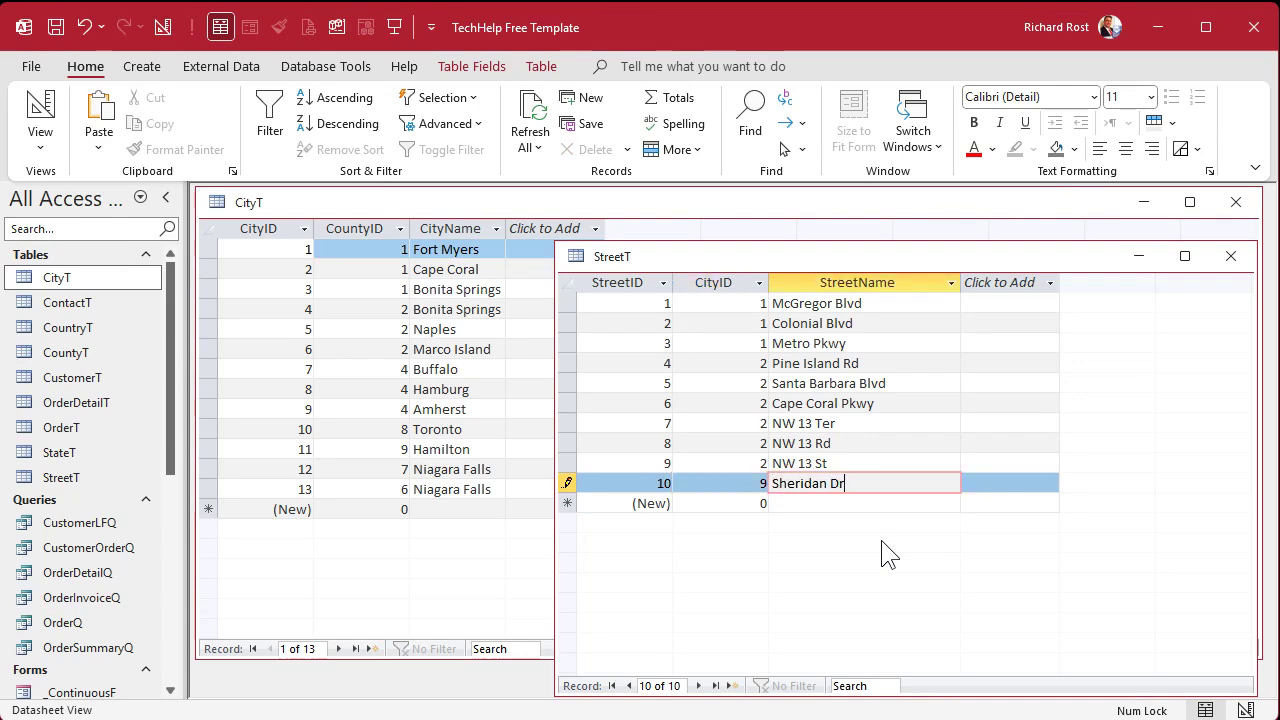
key("Tab")
key("Tab")
type("9")
key("Tab")
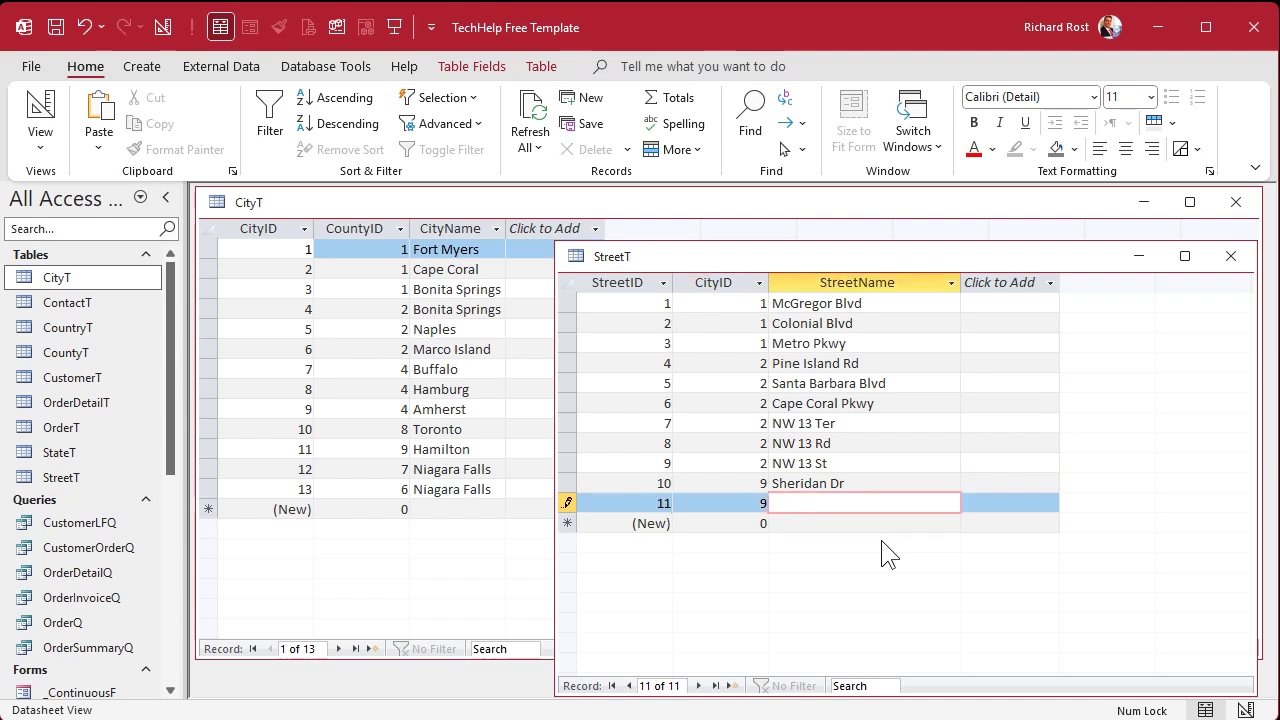
type("Niagara Falls Blvd")
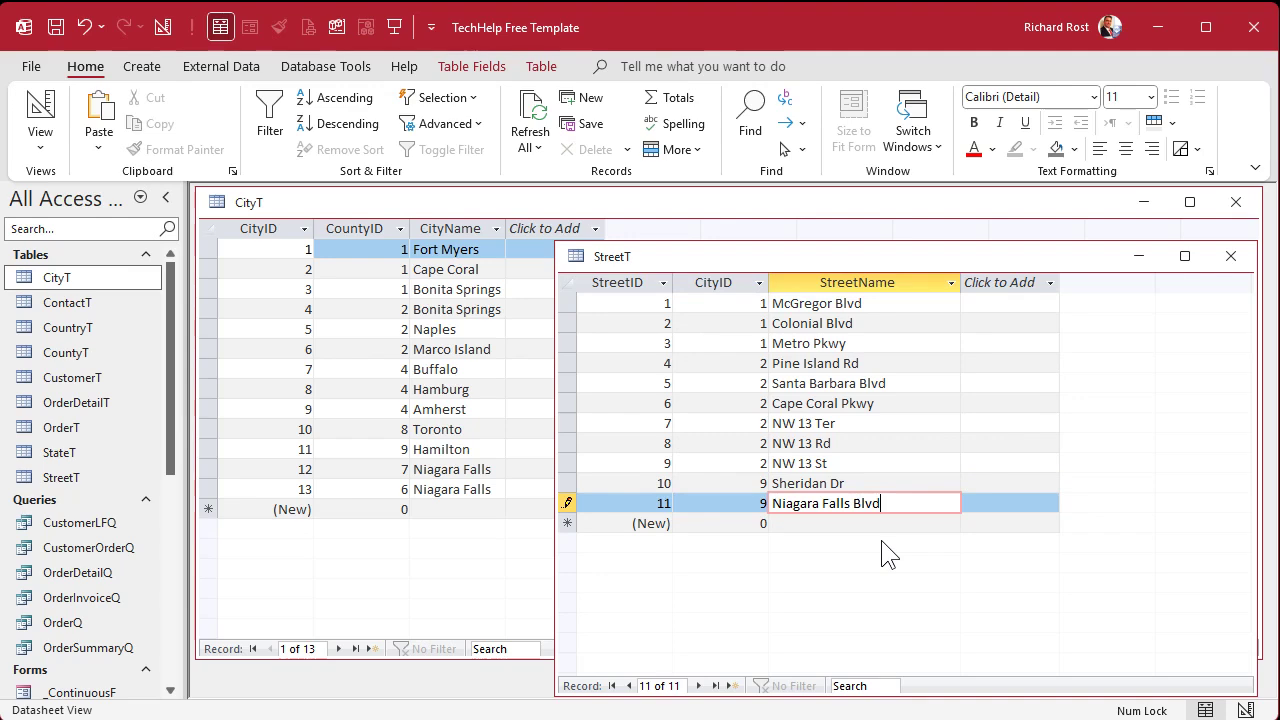
key("Tab")
key("Tab")
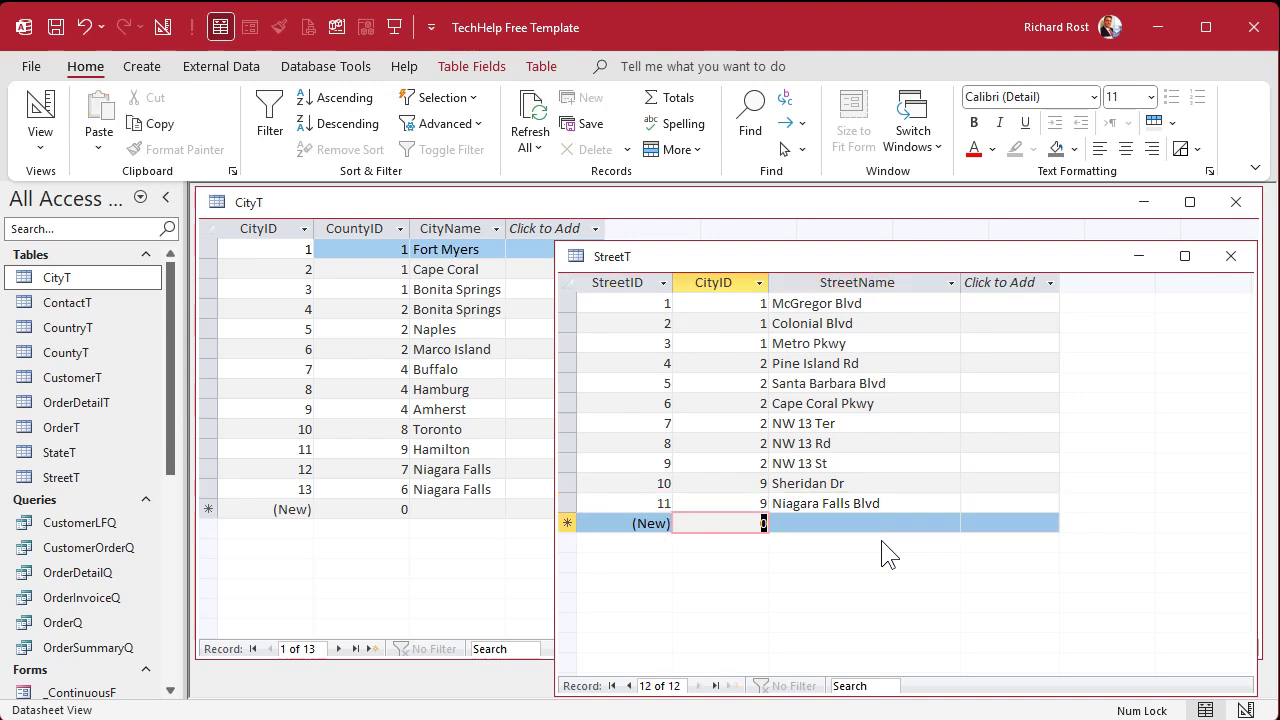
type("9")
key("Tab")
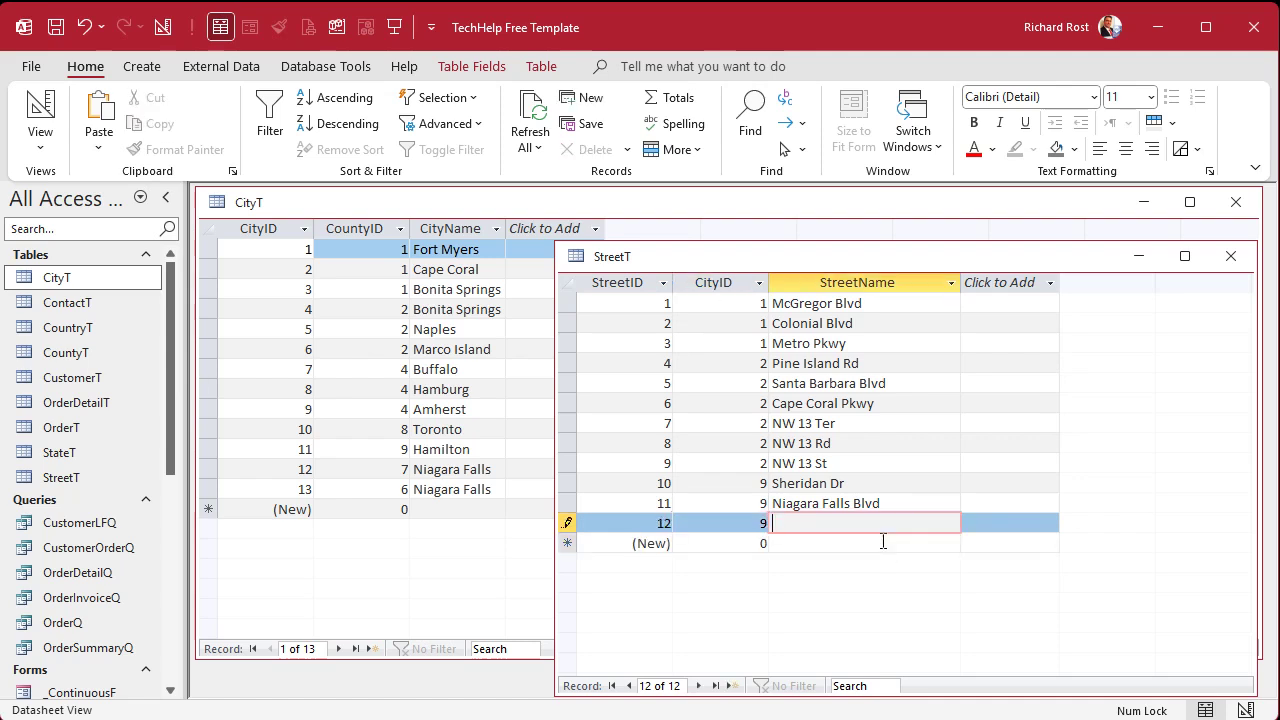
type("Millersport Hw")
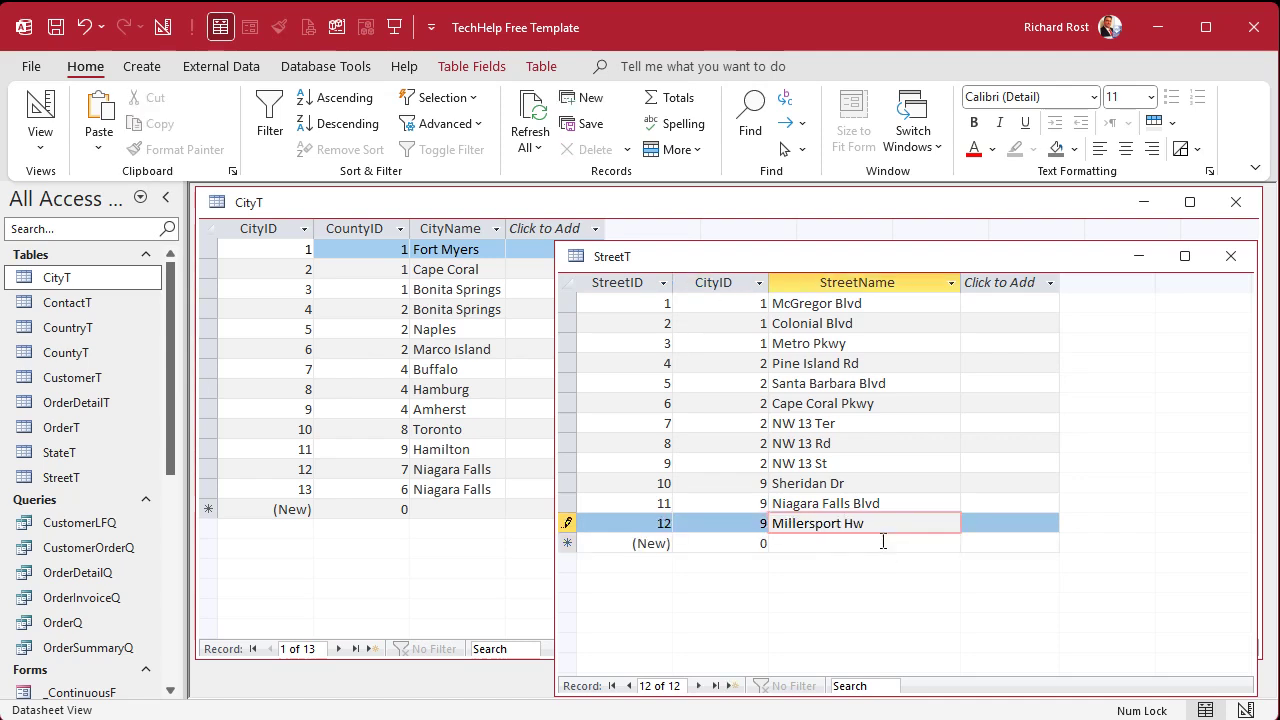
type("y")
key("Tab")
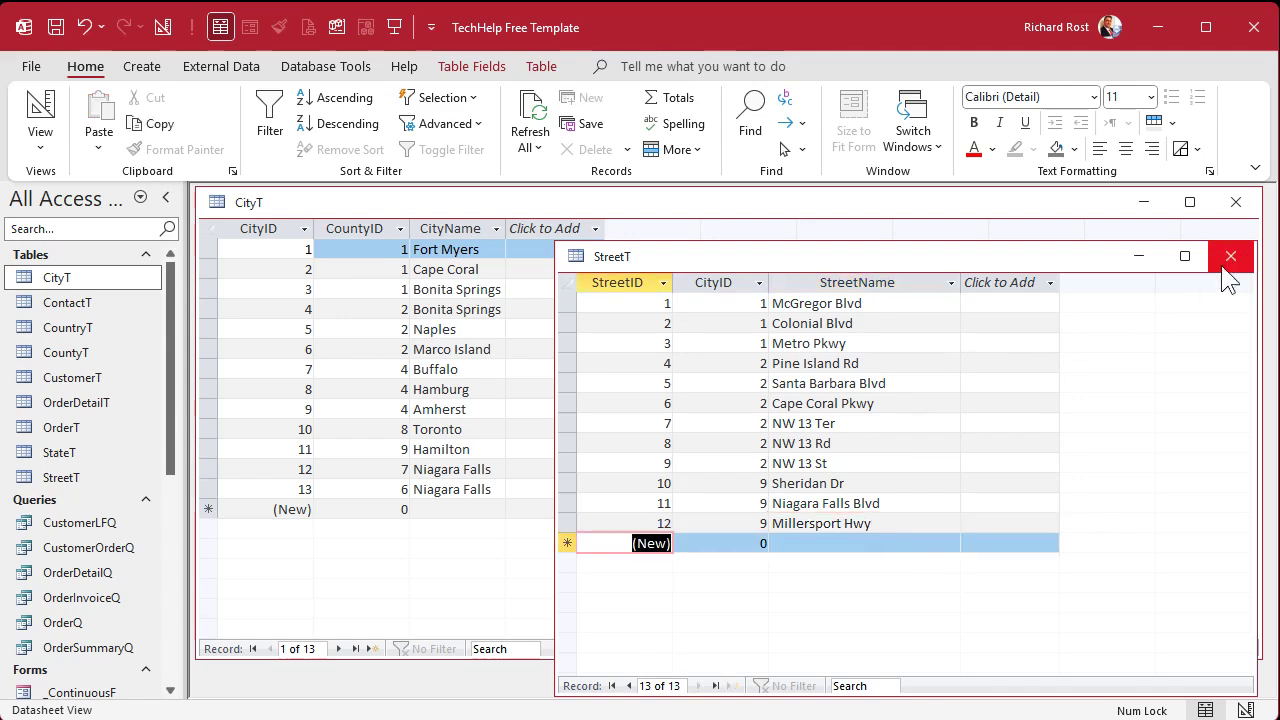
Step: Close StreetT saving its layout, close CityT, then briefly open and close StateT
left_click(1231, 256)
left_click(622, 474)
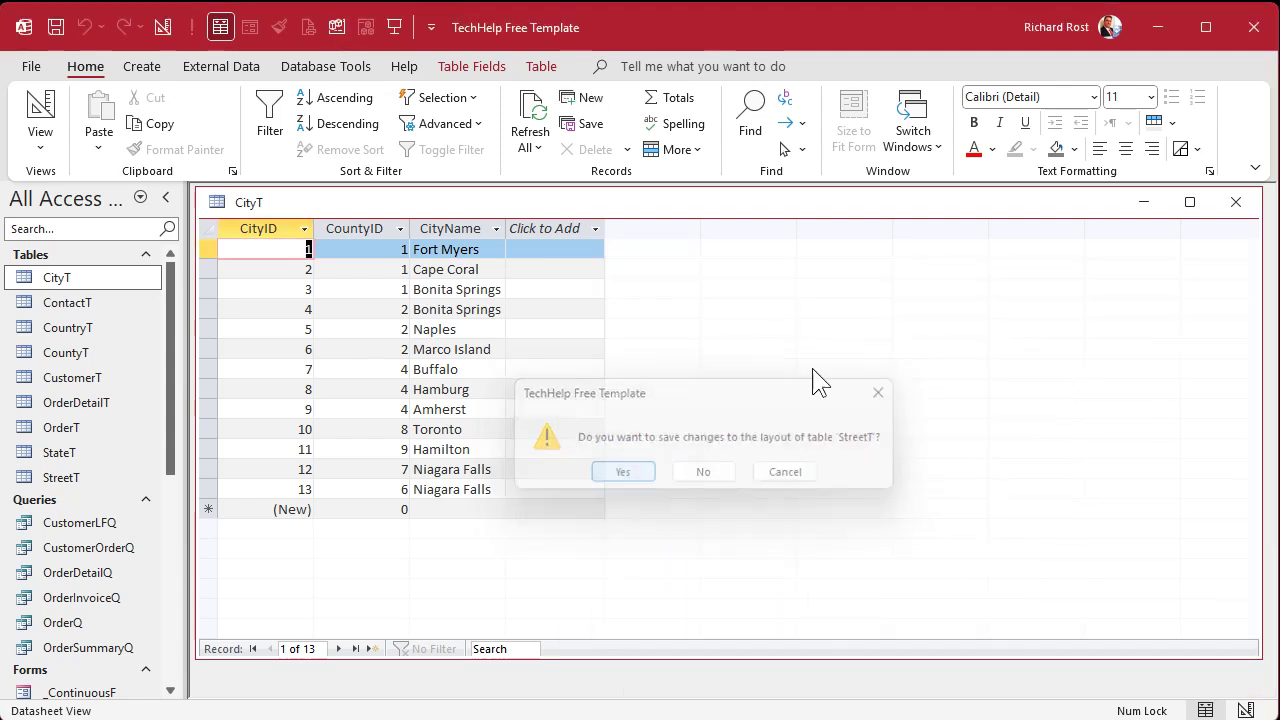
left_click(1236, 202)
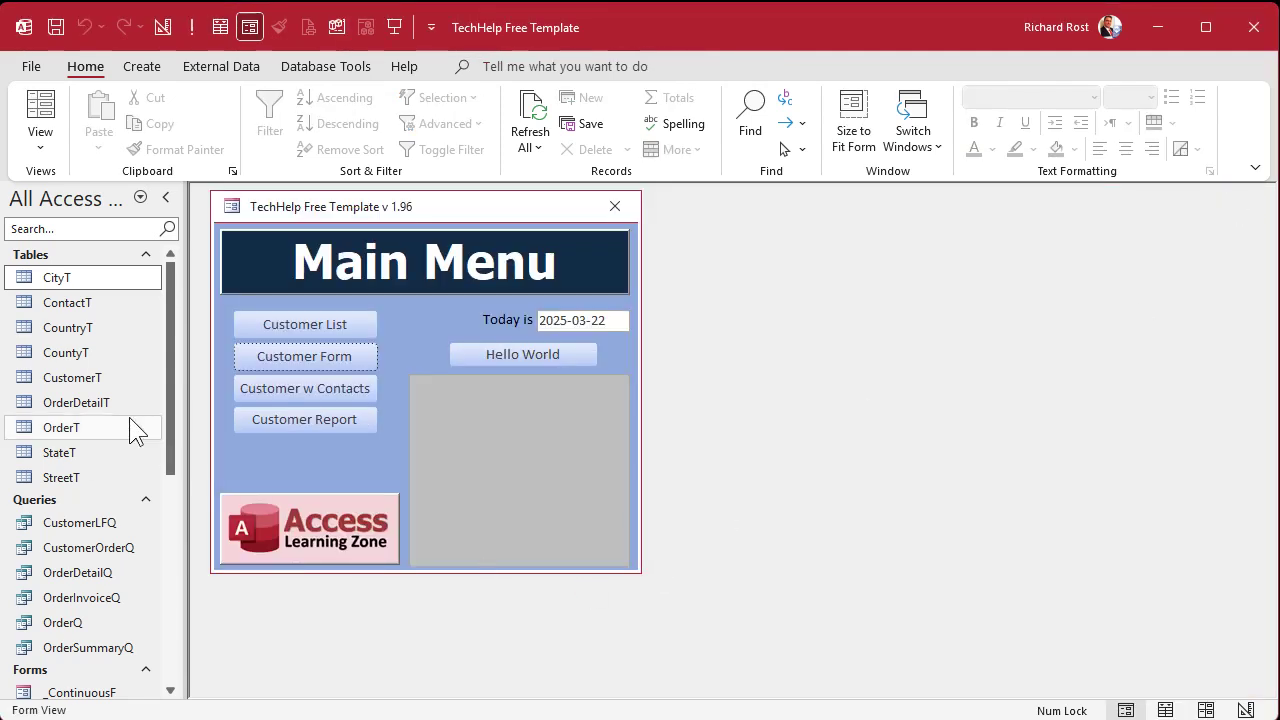
double_click(78, 453)
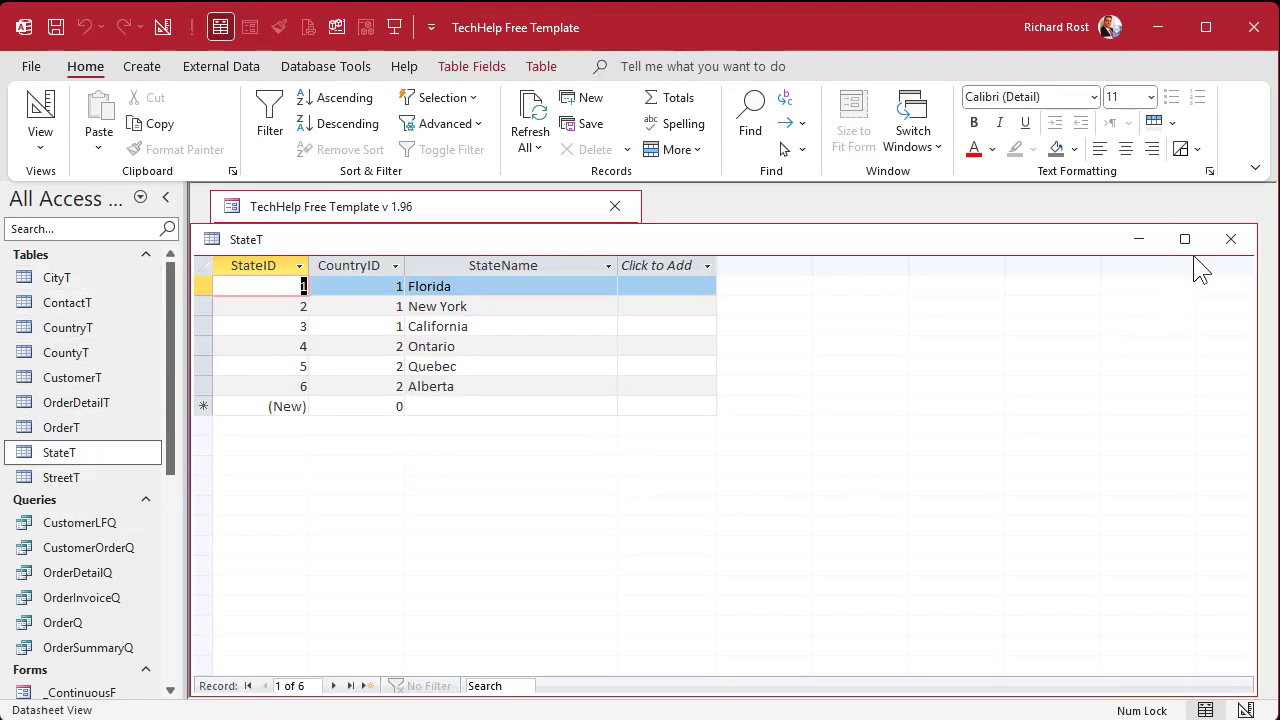
left_click(1230, 241)
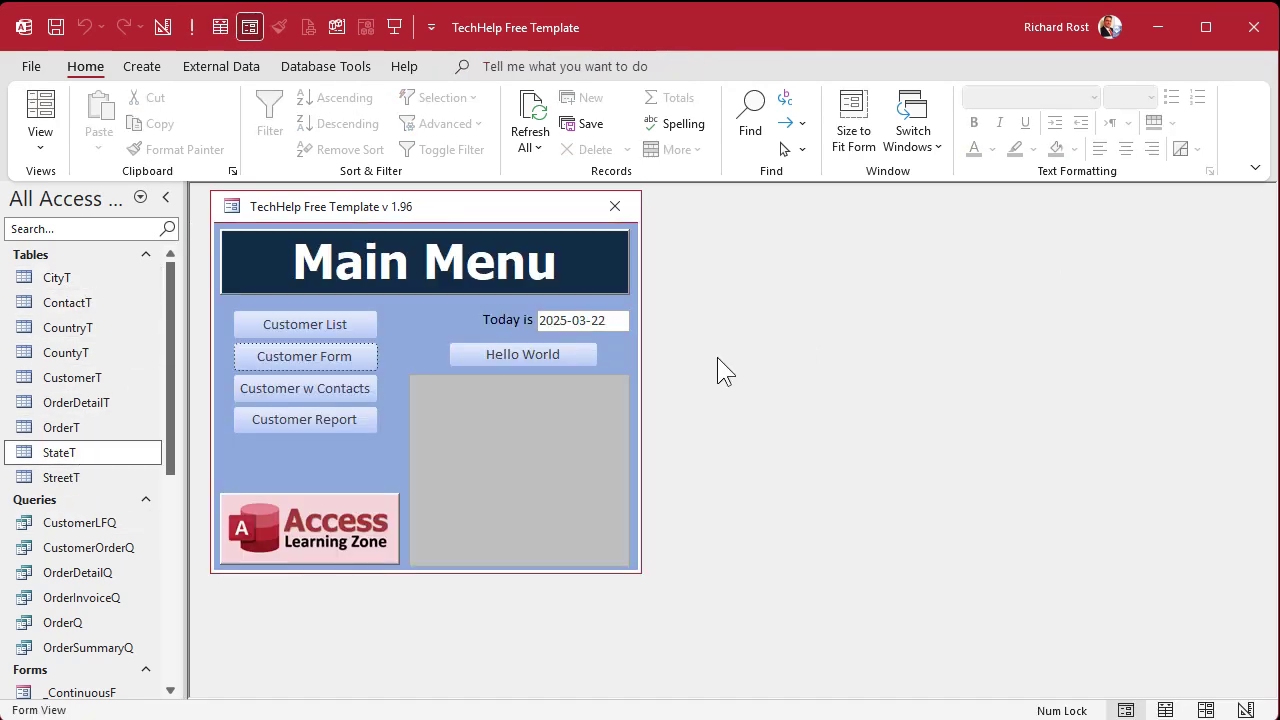